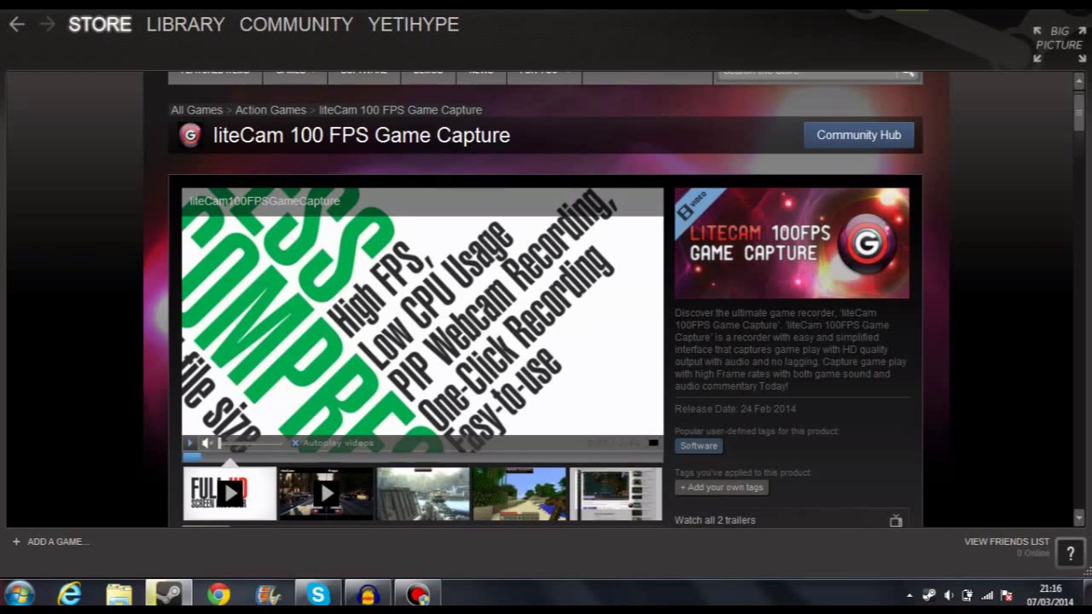
Examine the liteCam 100 FPS Game Capture store page, including its title, release date and ownership section
scroll(546, 298, down, 1)
scroll(545, 299, up, 1)
scroll(545, 298, up, 1)
scroll(545, 298, down, 6)
scroll(546, 298, up, 3)
drag(213, 136, 513, 138)
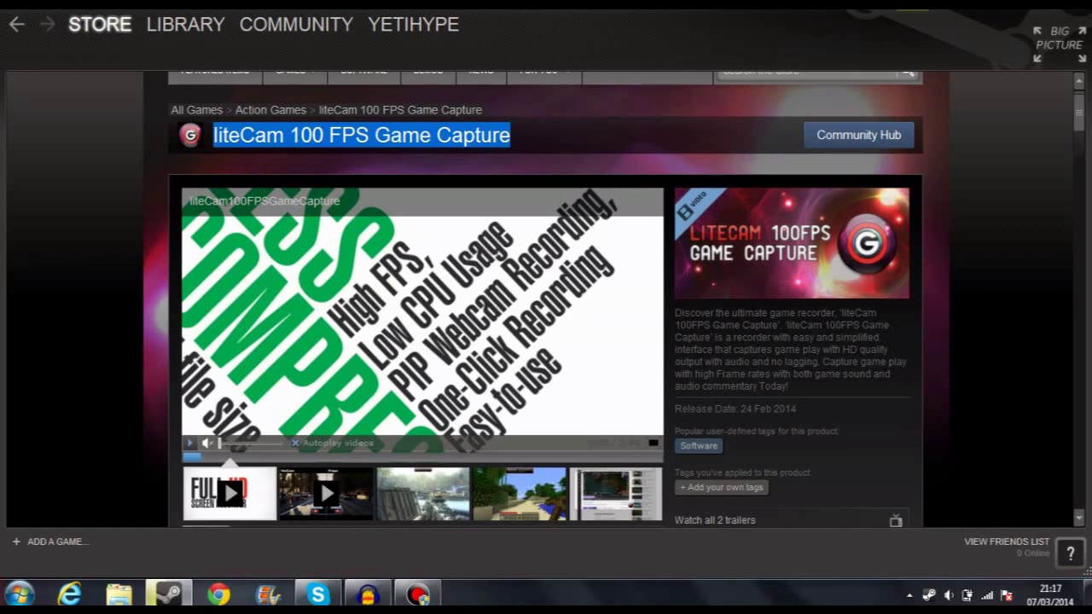
click(531, 141)
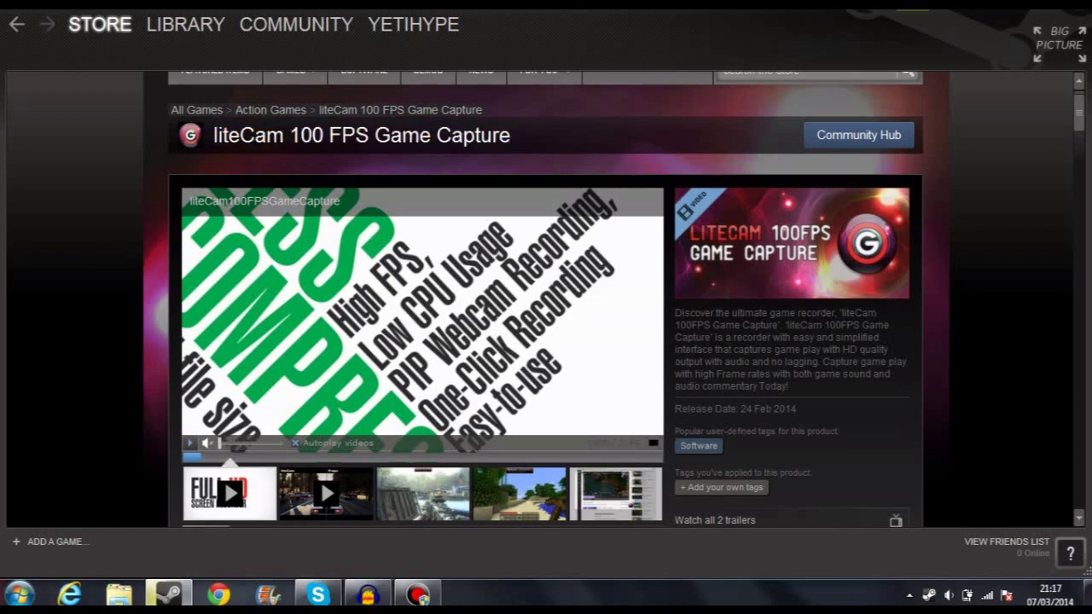
scroll(546, 298, down, 3)
scroll(546, 298, up, 3)
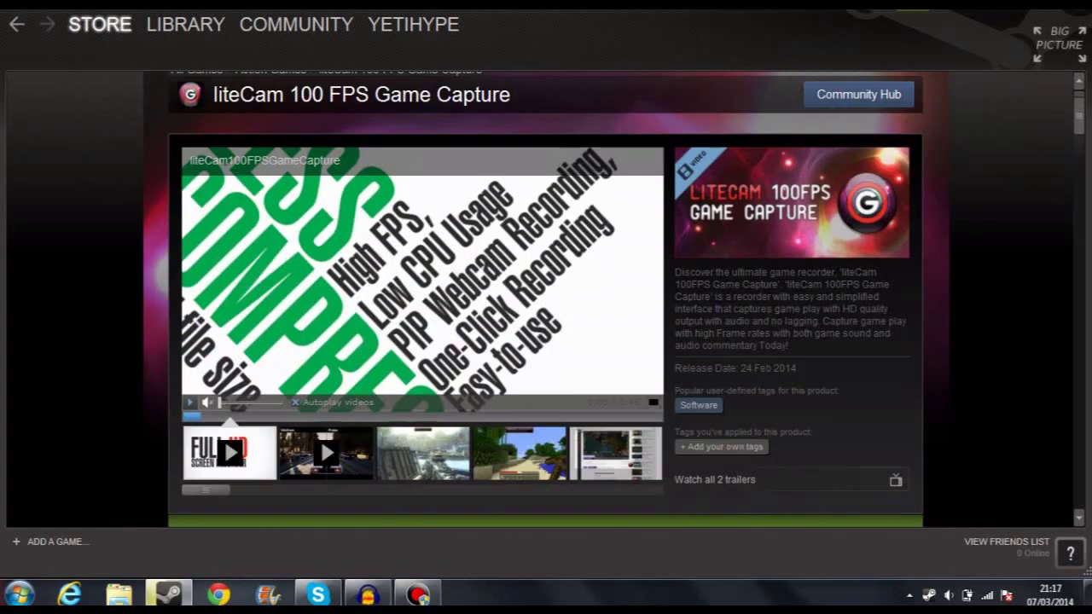
scroll(545, 299, down, 1)
drag(740, 368, 796, 368)
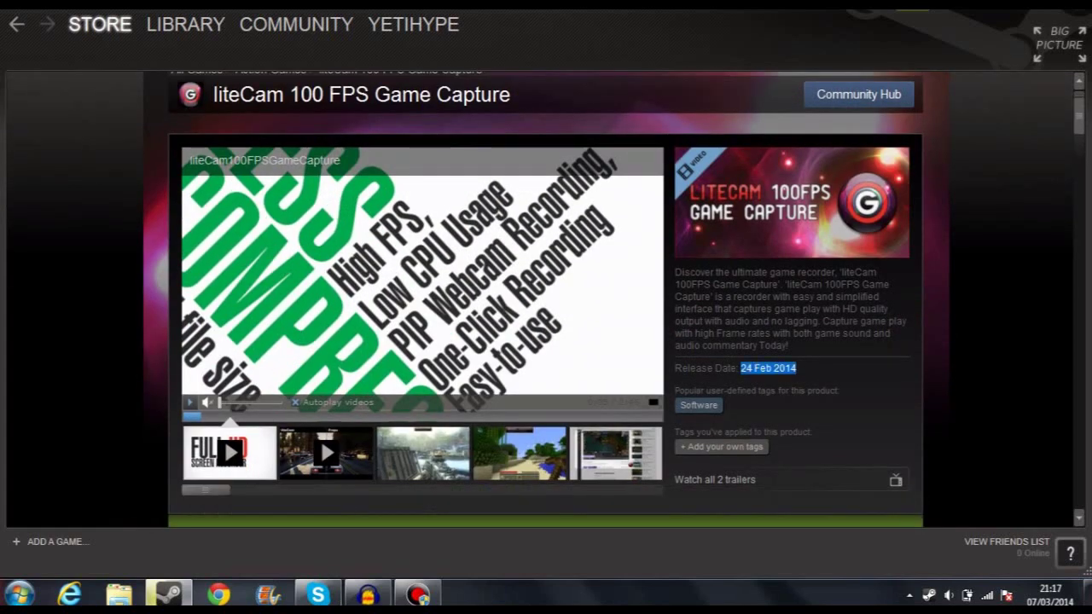
click(806, 370)
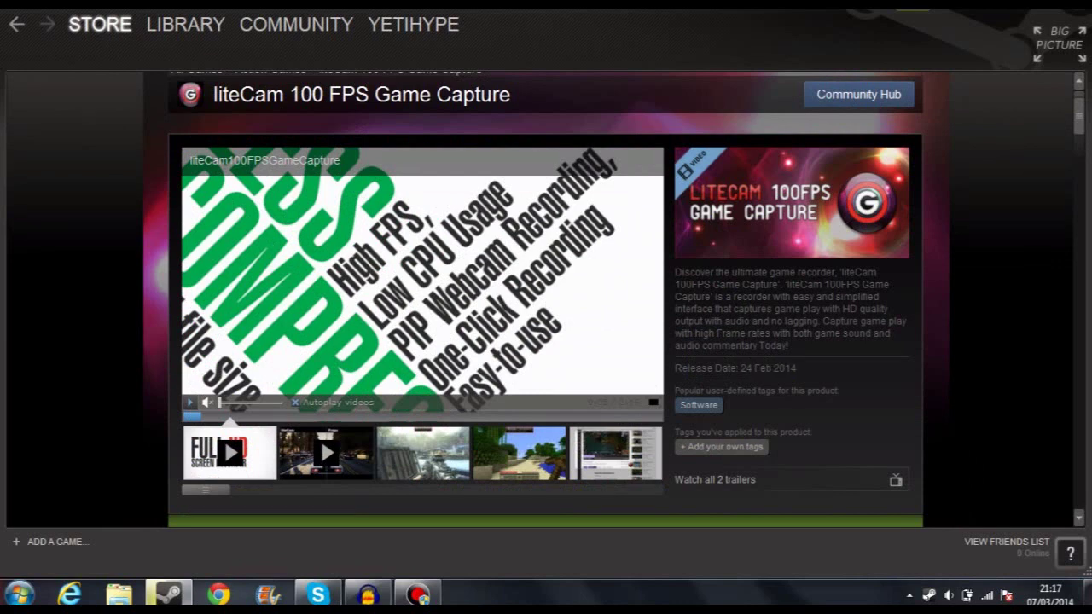
drag(289, 94, 356, 94)
scroll(546, 298, up, 2)
scroll(546, 299, down, 3)
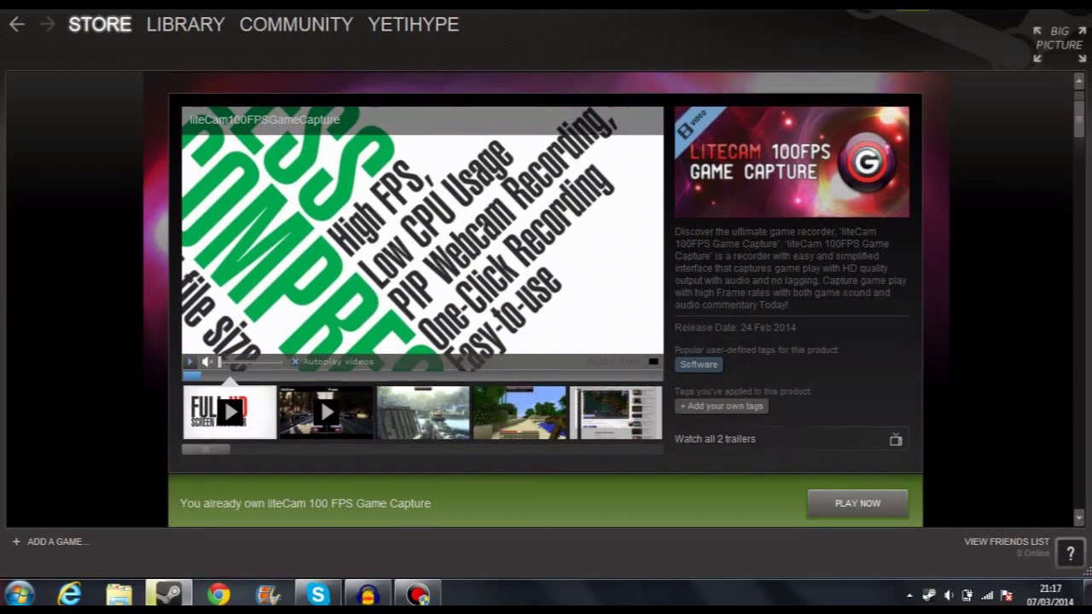
scroll(546, 298, up, 1)
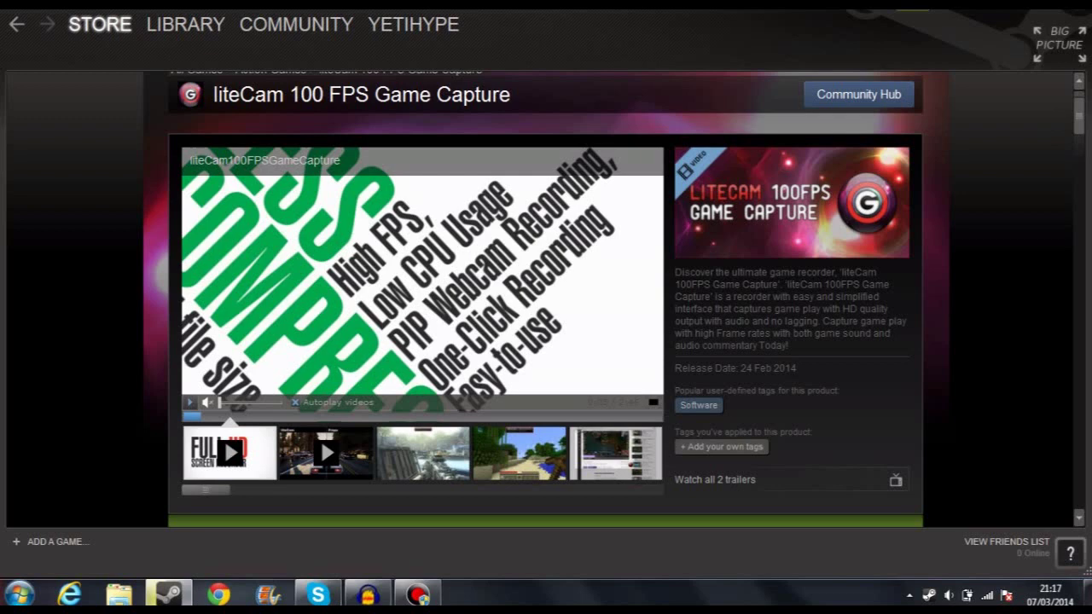
Open the library's list of all software
mouse_move(185, 24)
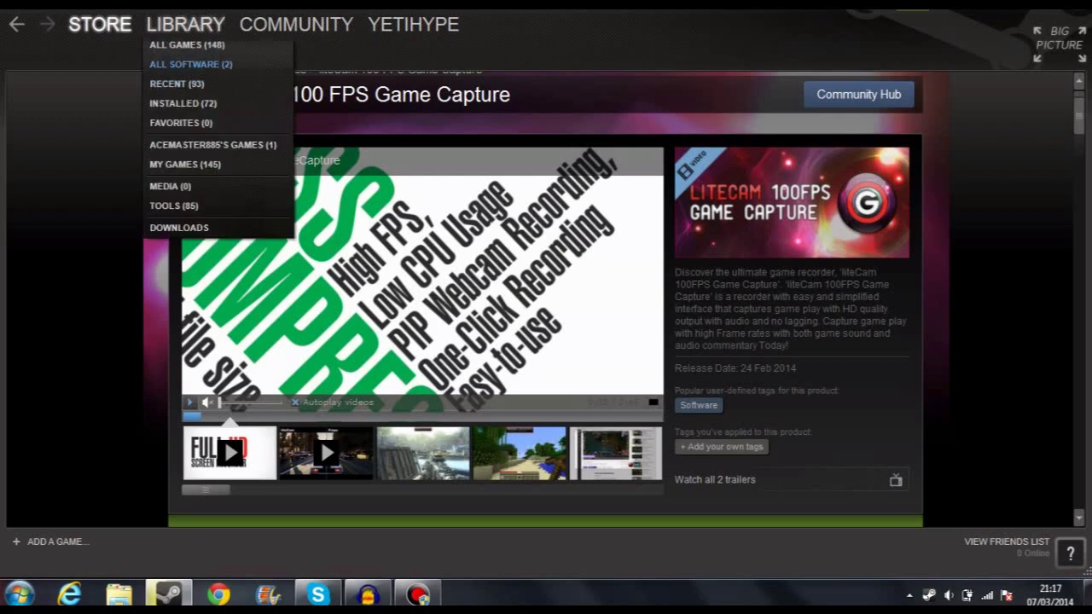
click(191, 64)
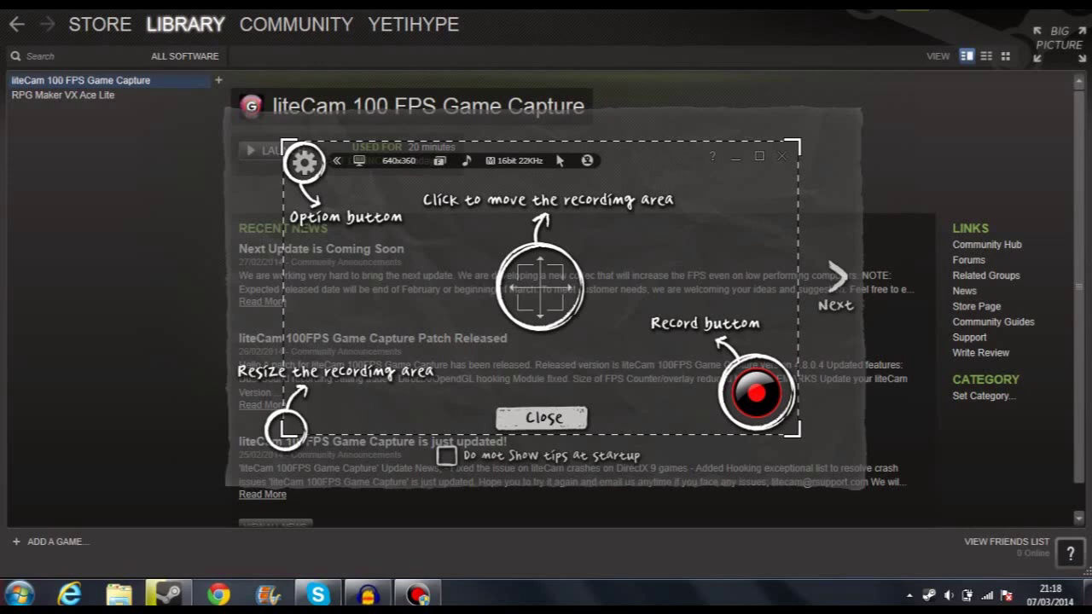
Advance through liteCam's startup tips, set them not to show at startup, and close them
click(837, 283)
click(837, 283)
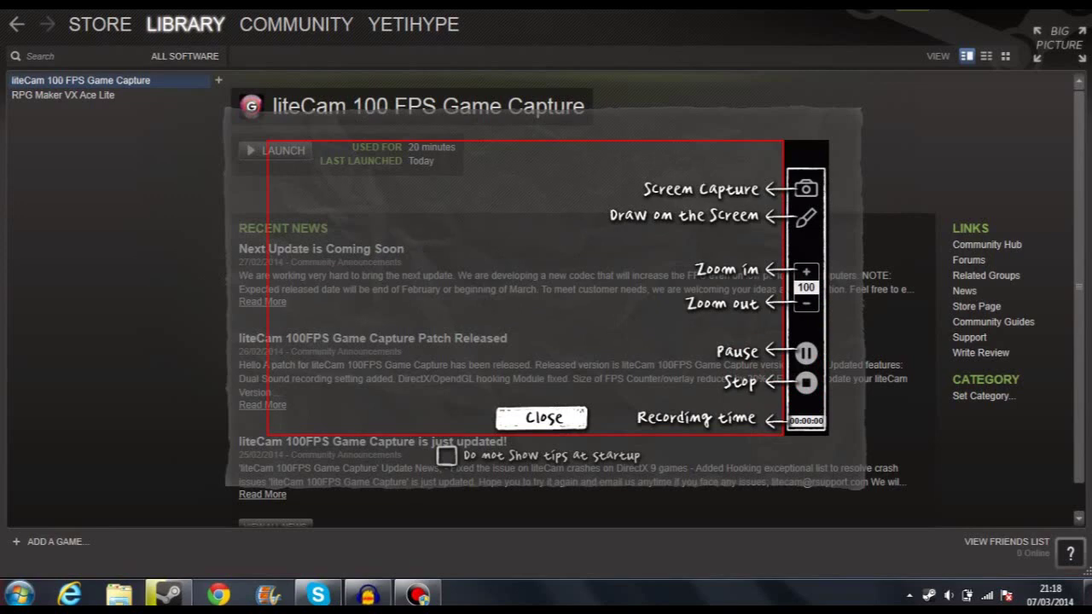
click(446, 454)
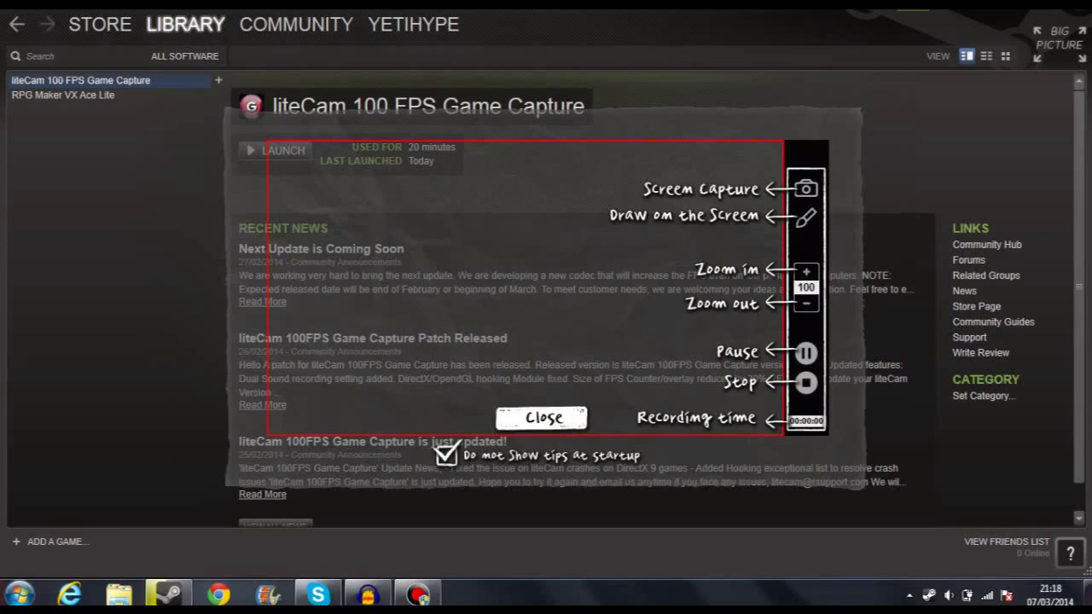
click(540, 417)
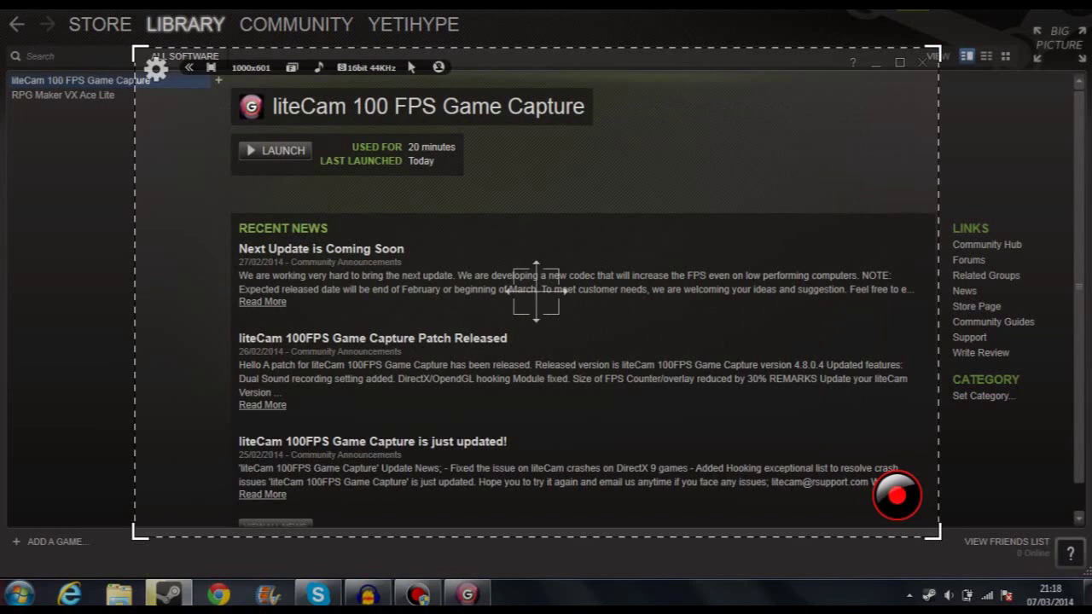
Shift the liteCam recording area slightly sideways over the library page
mouse_move(536, 291)
mouse_down()
mouse_move(555, 312)
mouse_move(511, 281)
mouse_move(540, 268)
mouse_move(544, 292)
mouse_up()
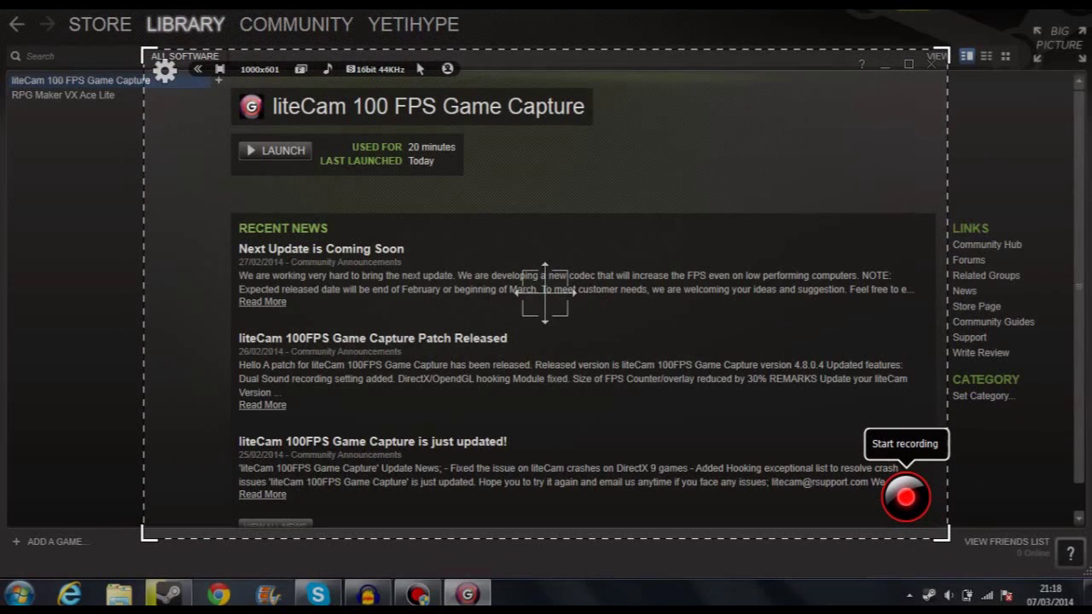
click(905, 496)
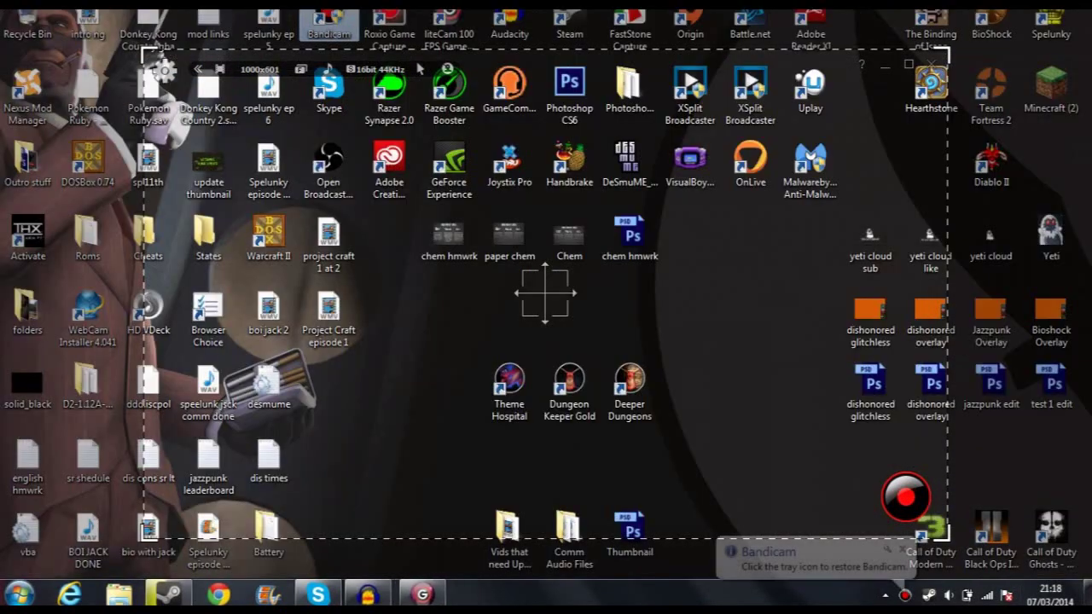
Move the Bandicam desktop shortcut into the empty space below the chem hmwrk image, and return to liteCam
drag(329, 21, 448, 306)
click(426, 366)
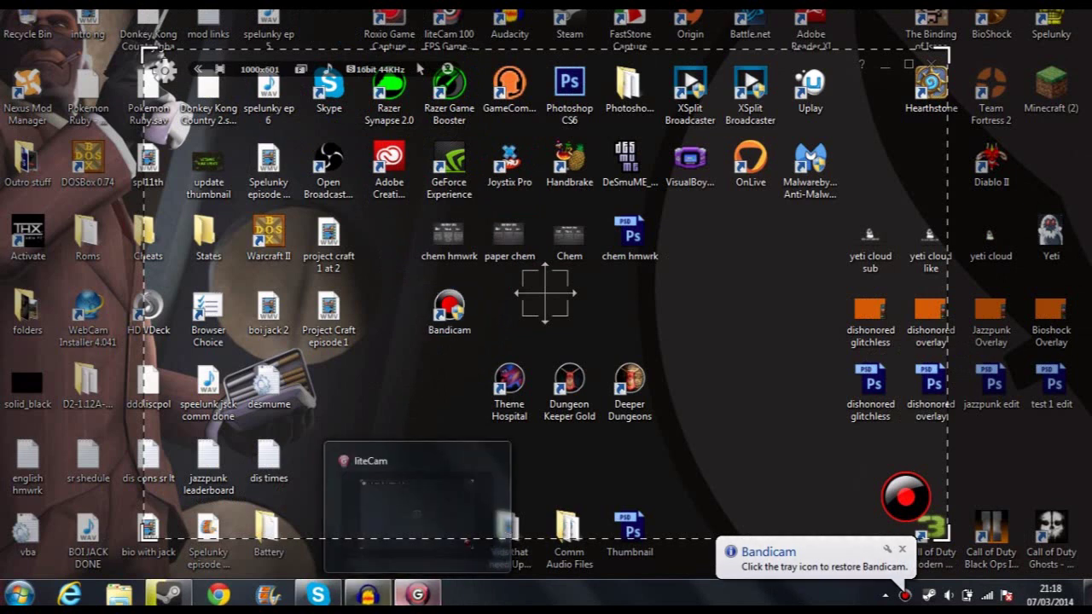
click(417, 594)
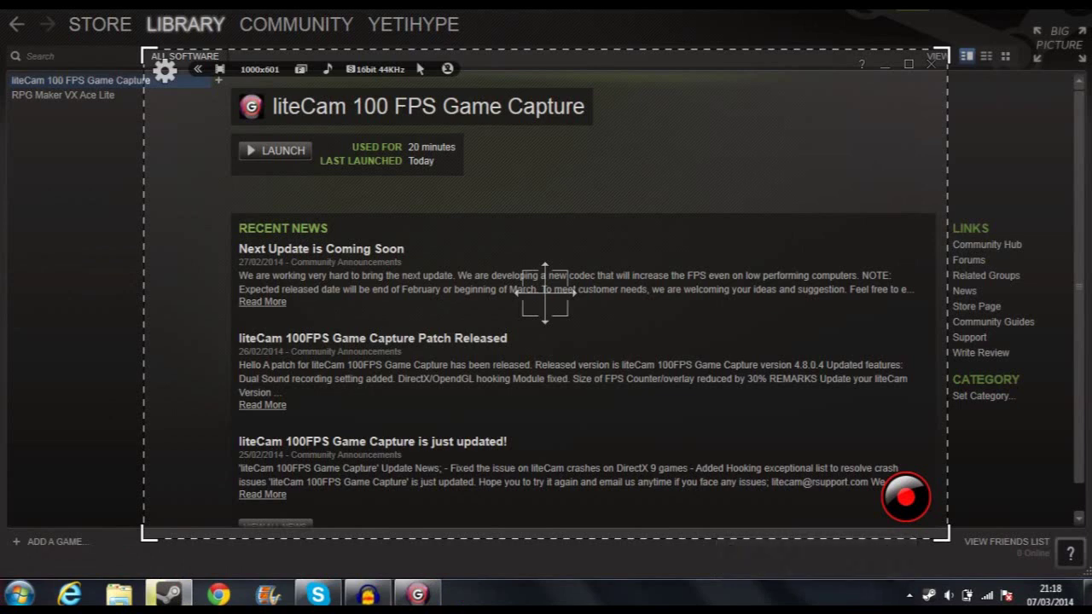
Resize the recording area to about 986x585 and reposition it over the library page
drag(946, 50, 935, 62)
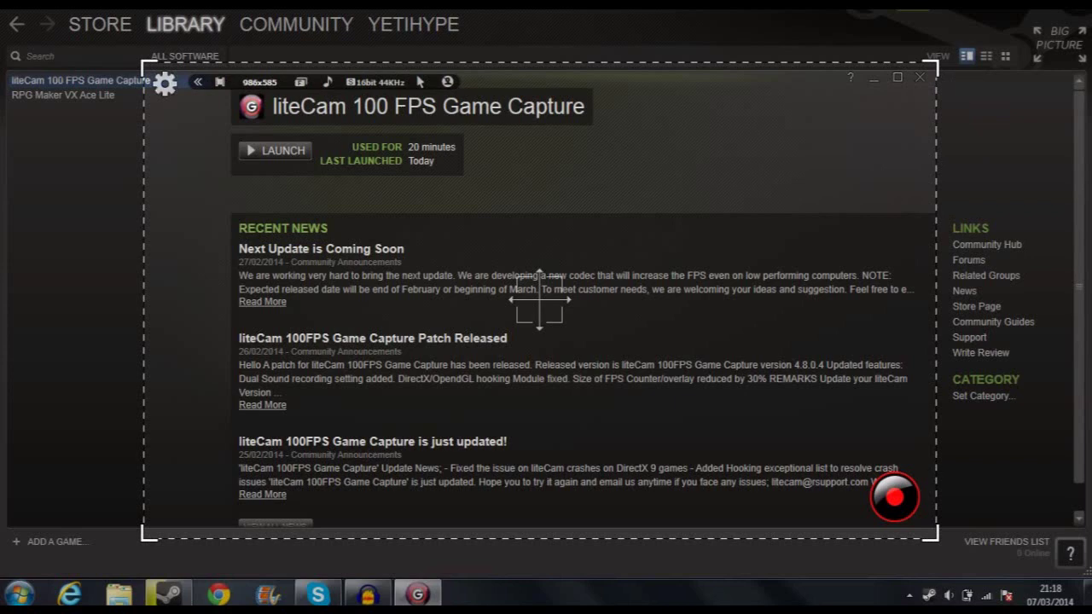
drag(539, 299, 542, 293)
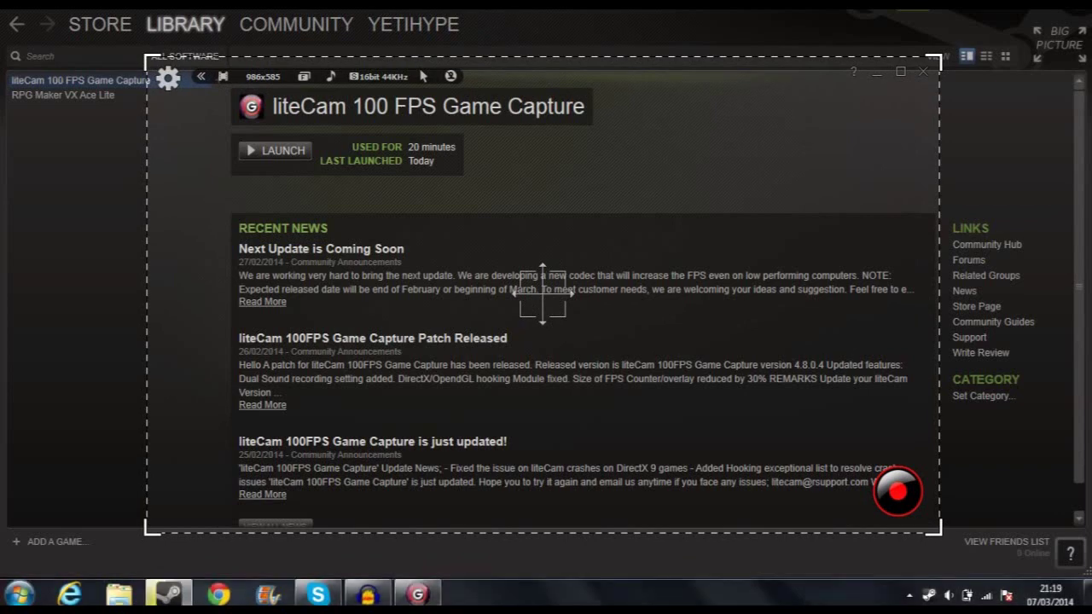
drag(542, 293, 547, 285)
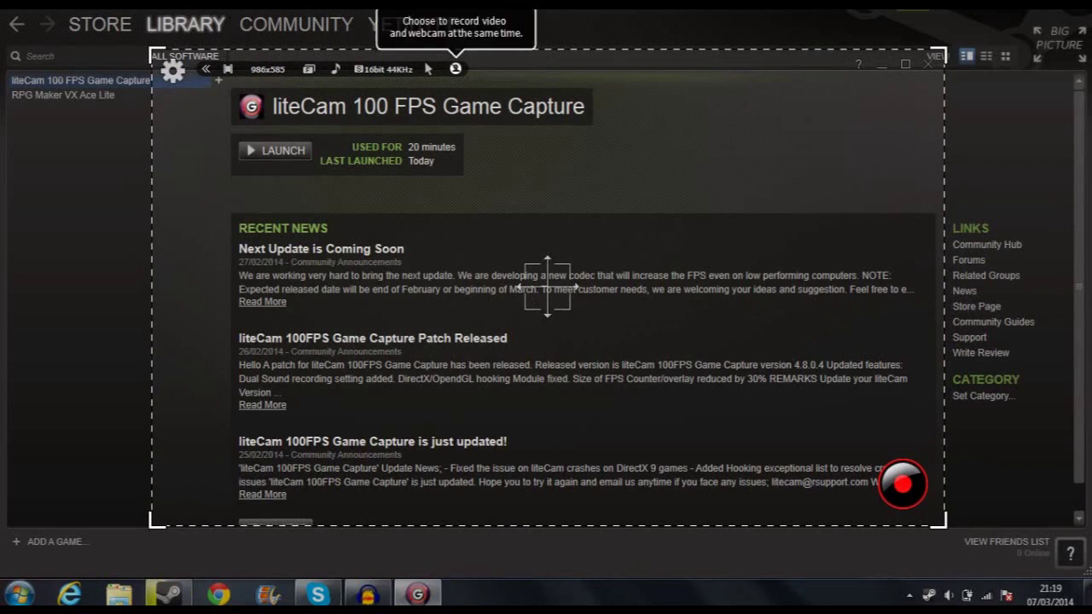
Open the PIP webcam settings and switch PIP on
click(455, 68)
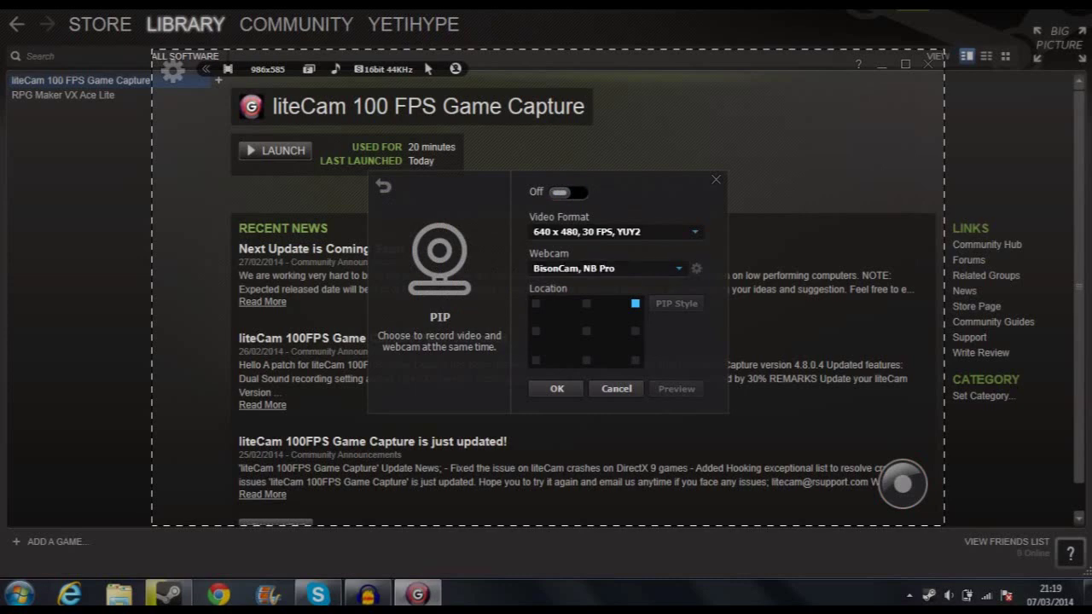
drag(563, 193, 588, 183)
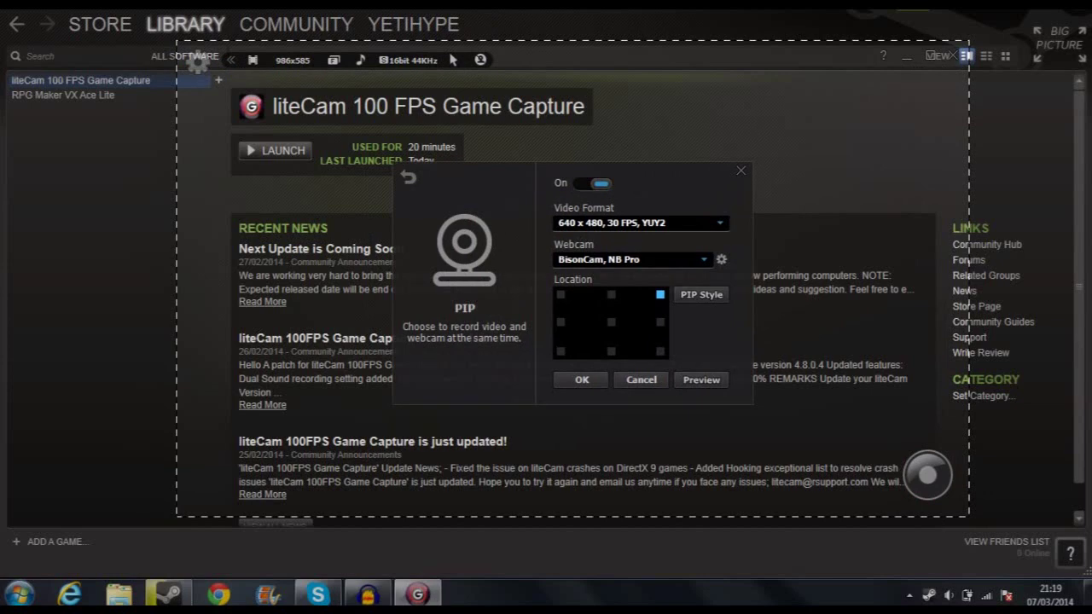
Examine the available webcam video formats for PIP without choosing a different one
click(719, 224)
scroll(653, 272, down, 4)
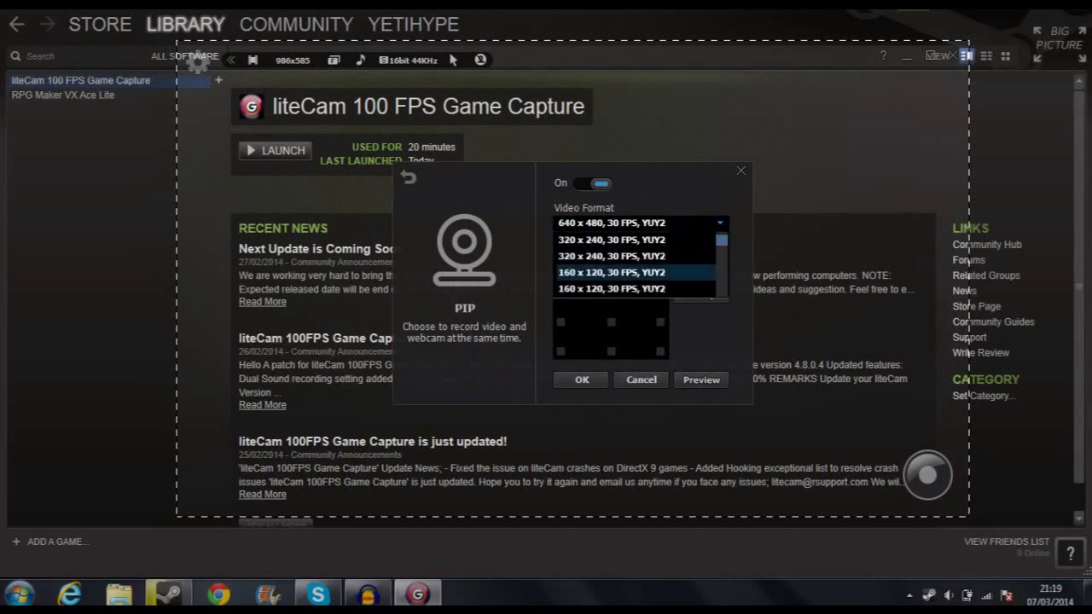
scroll(652, 272, up, 5)
scroll(652, 273, down, 8)
scroll(652, 272, down, 10)
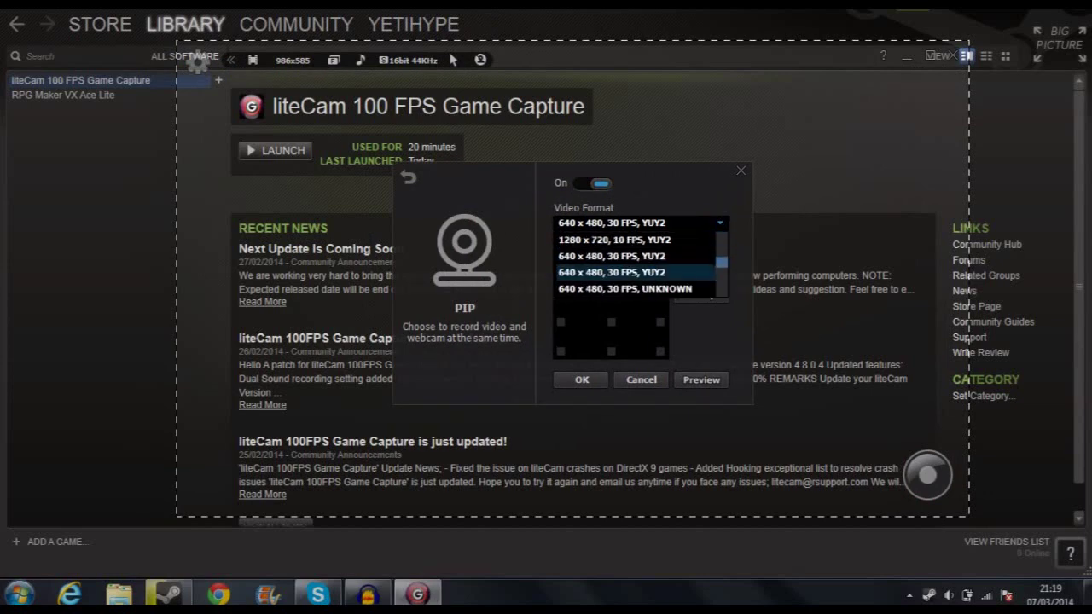
scroll(652, 273, up, 12)
scroll(635, 256, down, 2)
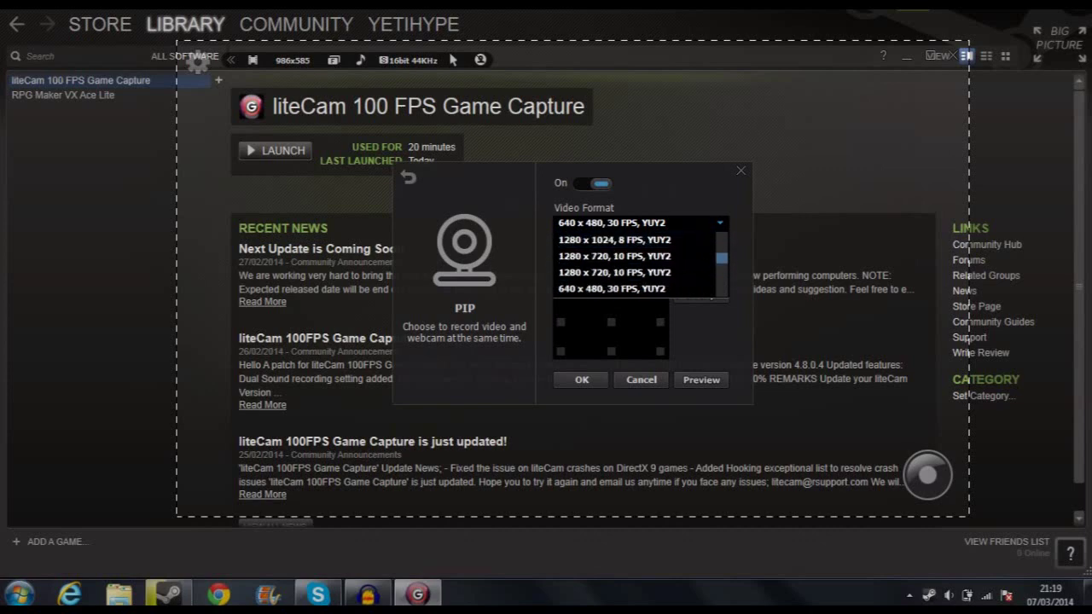
scroll(636, 256, down, 3)
scroll(635, 256, up, 6)
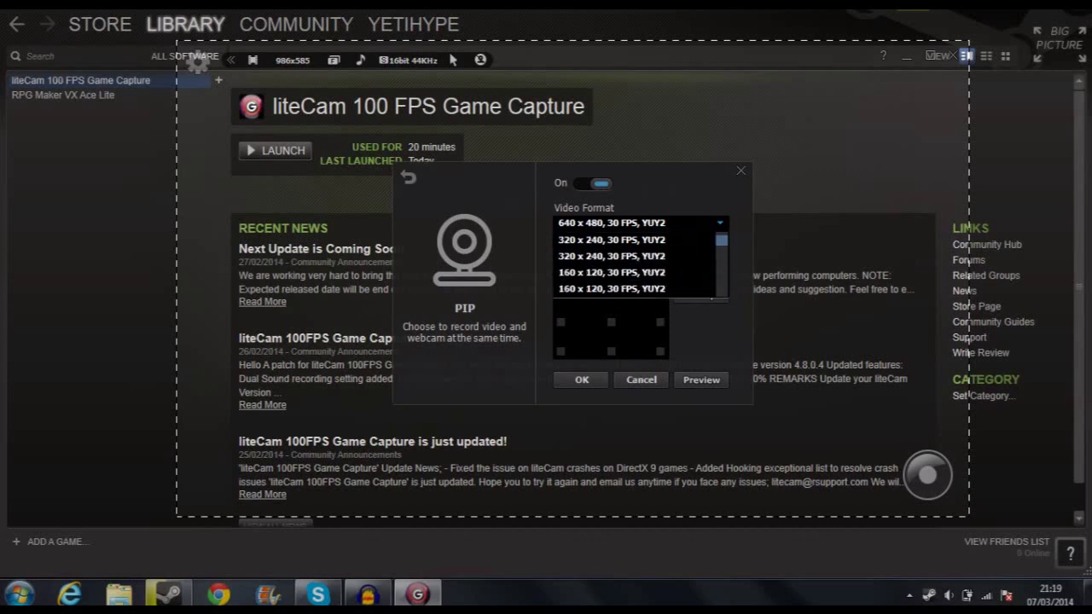
click(719, 223)
Choose BisonCam, NB Pro as the webcam, try other PIP locations, and place it in the top-right corner
click(704, 260)
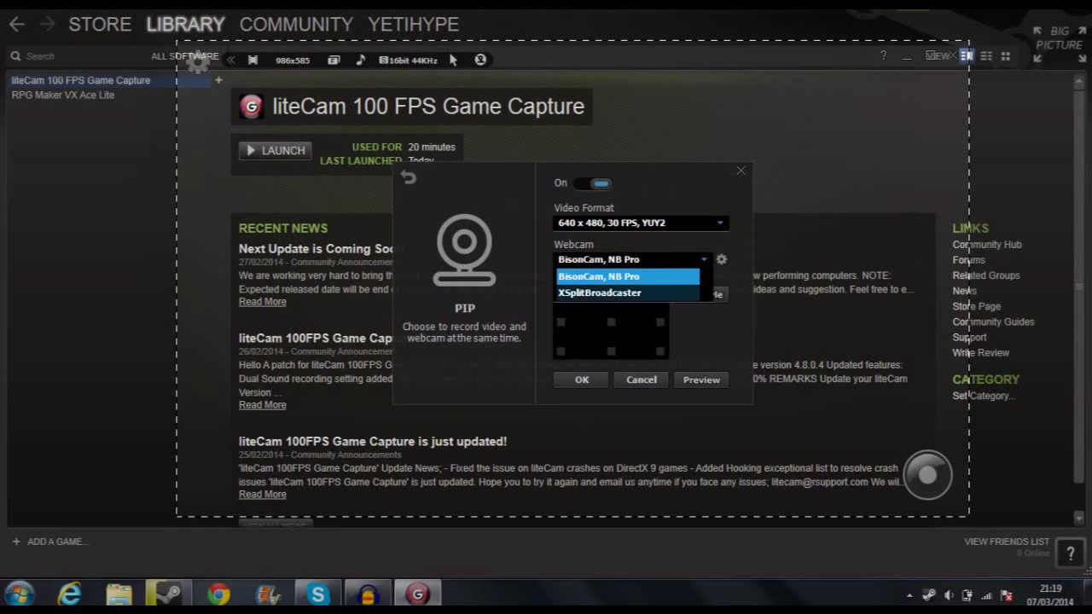
click(627, 276)
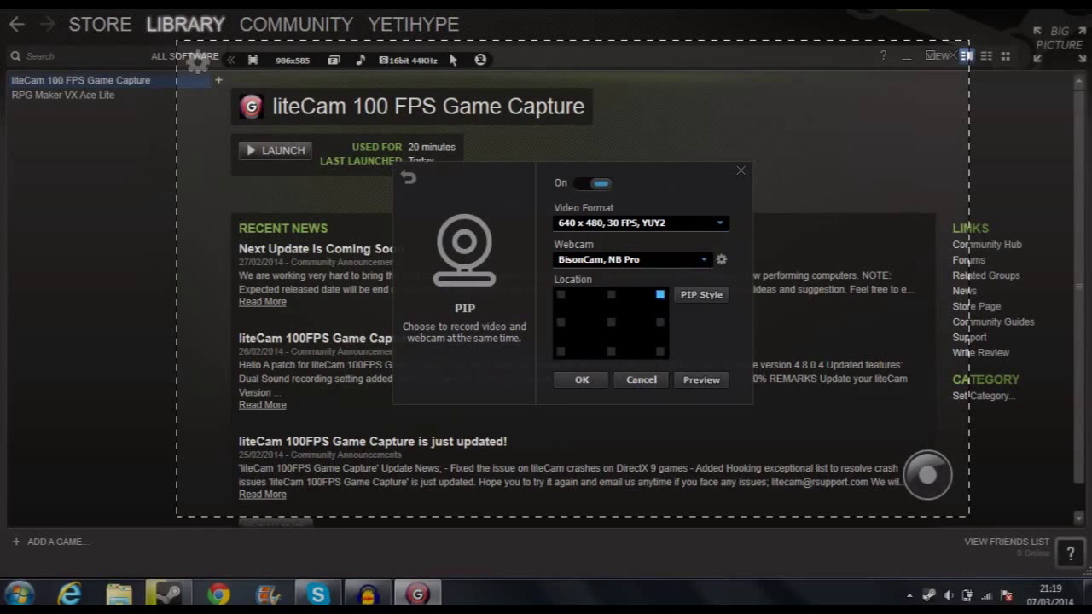
click(560, 295)
click(611, 323)
click(660, 295)
Set the PIP style to a Rectangle border with 100% transparency, apply it, and recheck the style settings
click(701, 294)
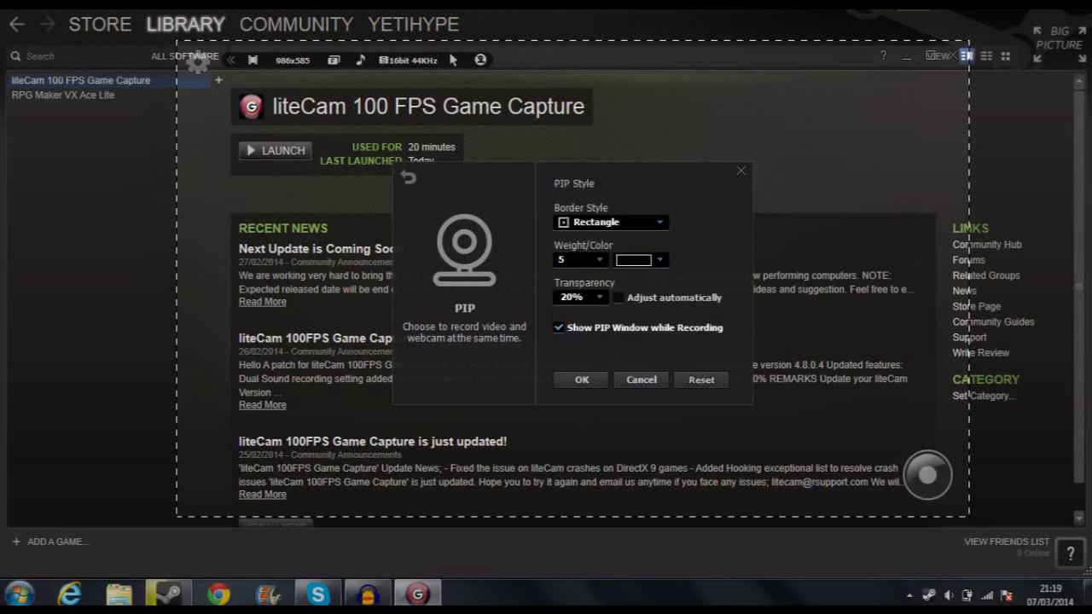
click(660, 223)
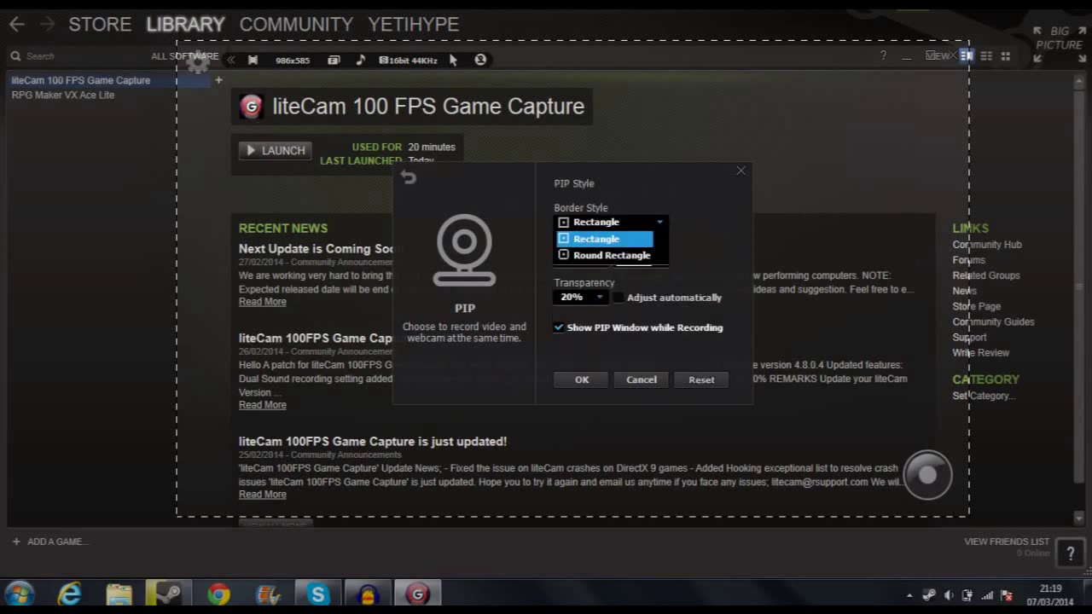
click(605, 239)
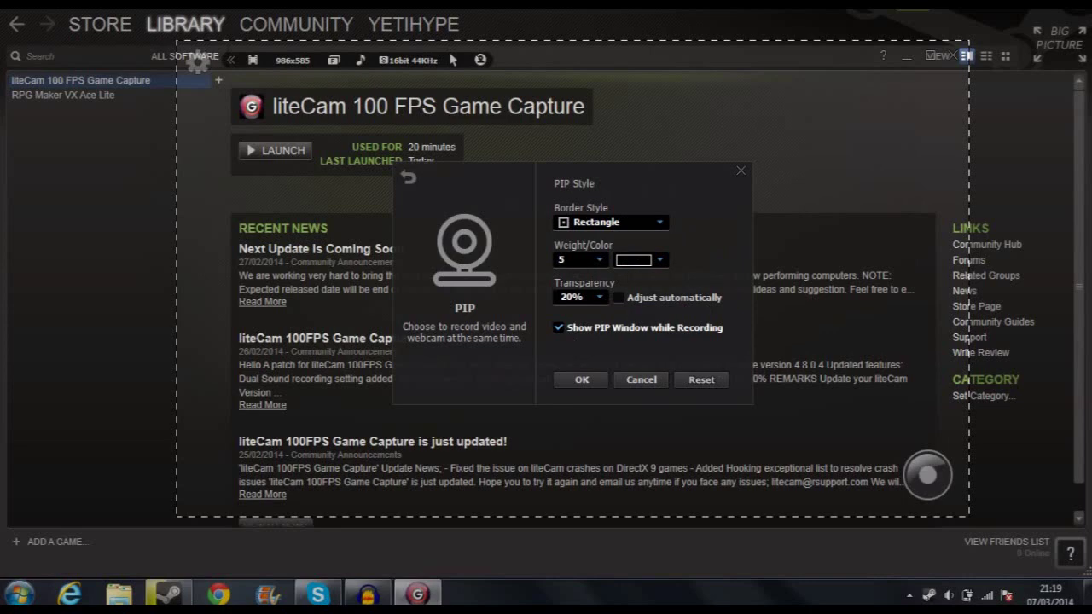
click(580, 259)
click(659, 259)
click(599, 297)
drag(548, 314, 602, 314)
click(581, 380)
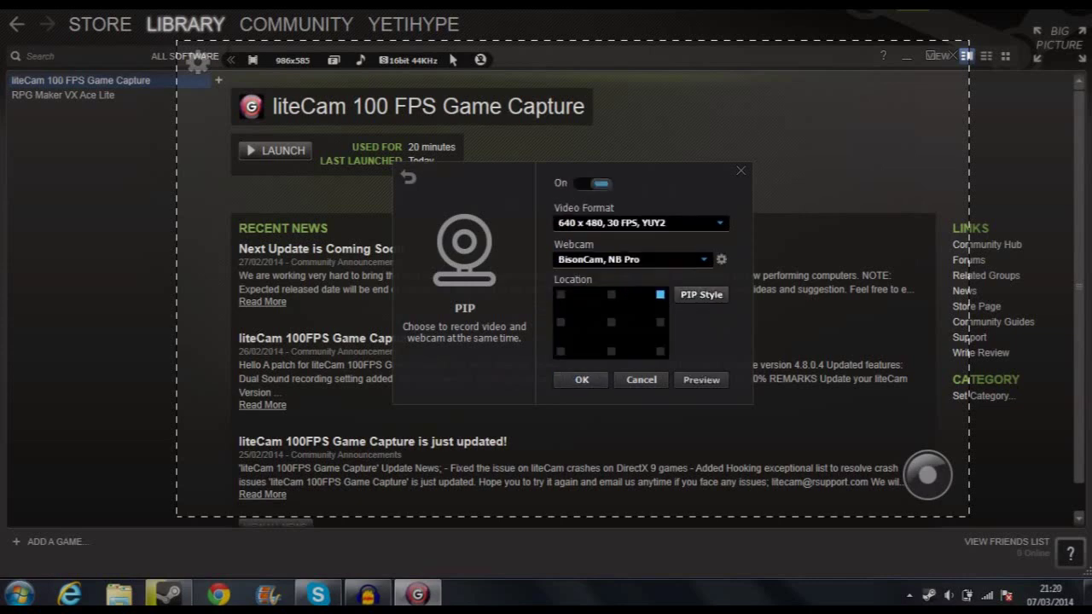
click(701, 294)
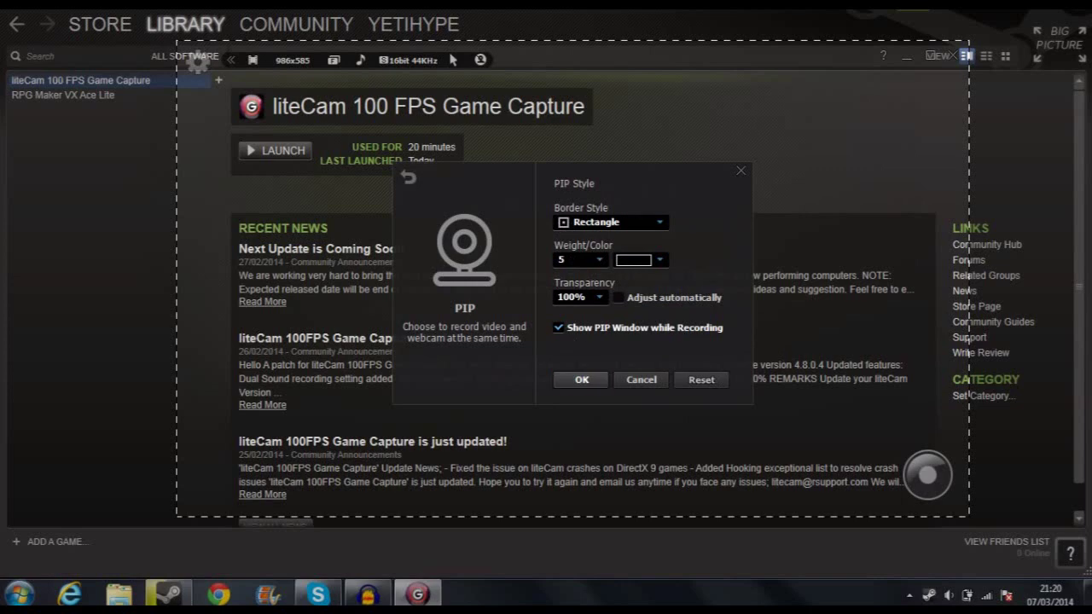
key(Return)
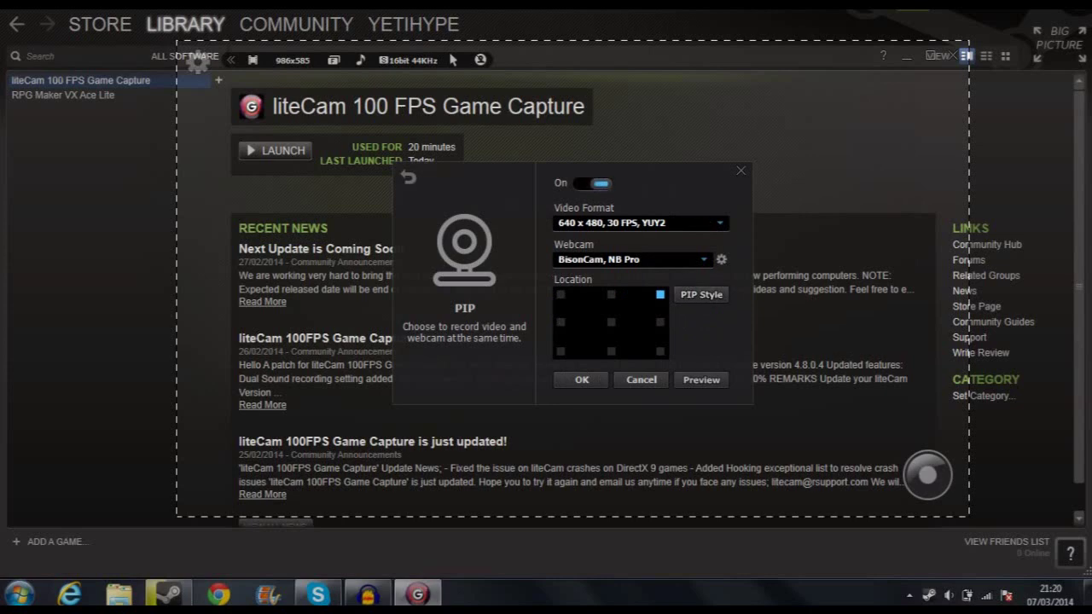
Switch PIP off and apply the webcam settings
click(592, 183)
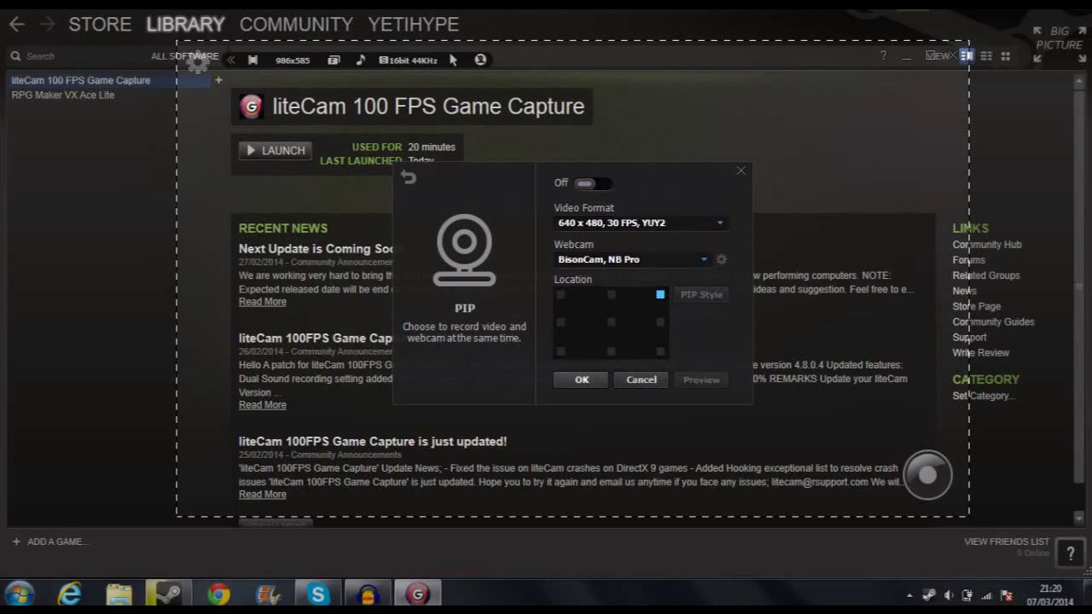
click(581, 380)
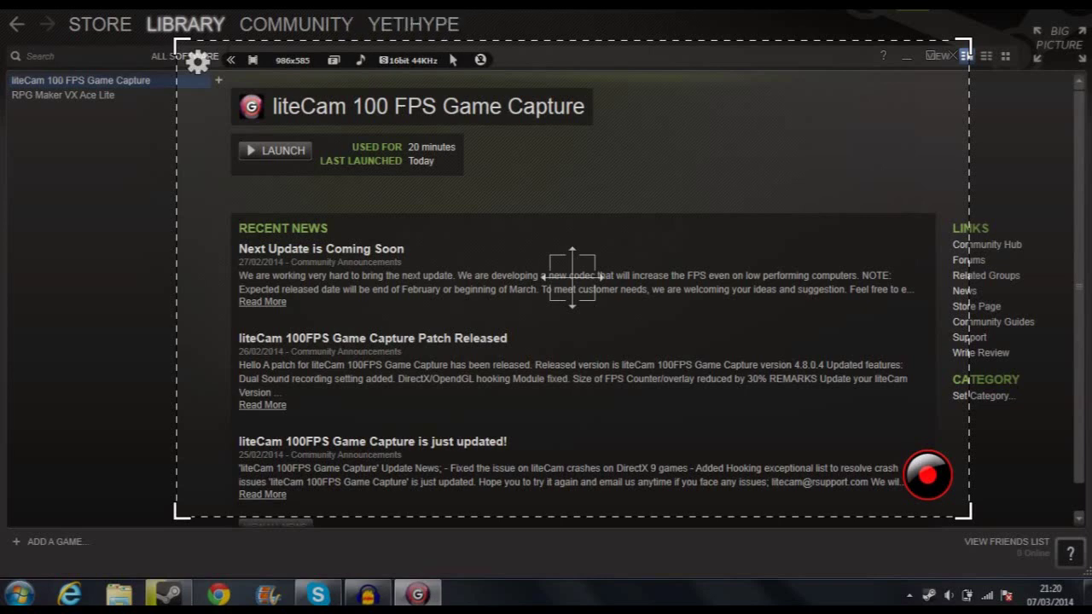
Review the mouse pointer recording options and the audio format choices, keeping the current selections
click(453, 59)
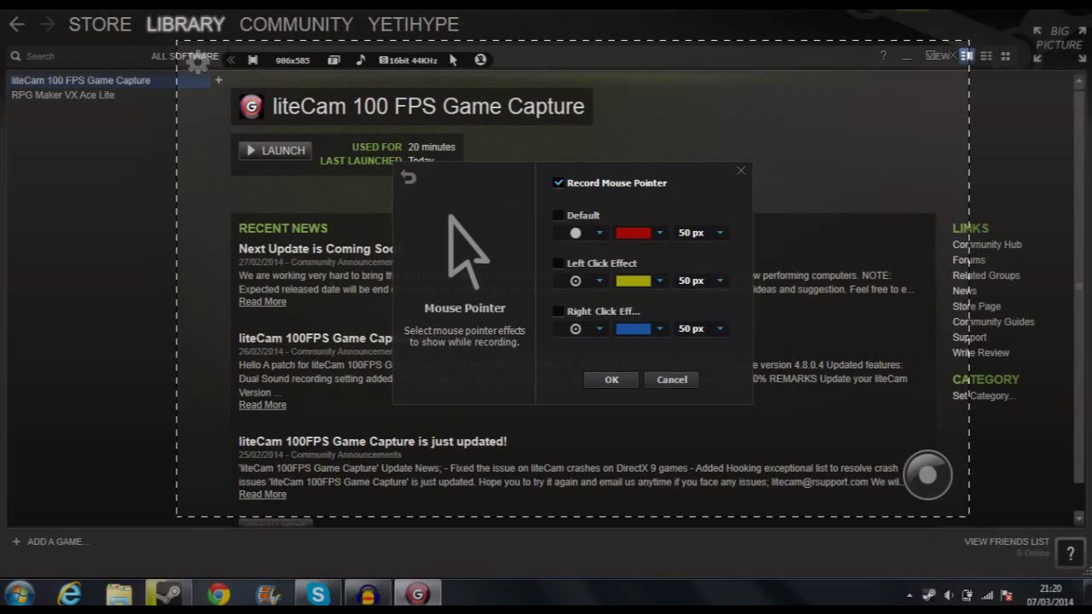
click(611, 380)
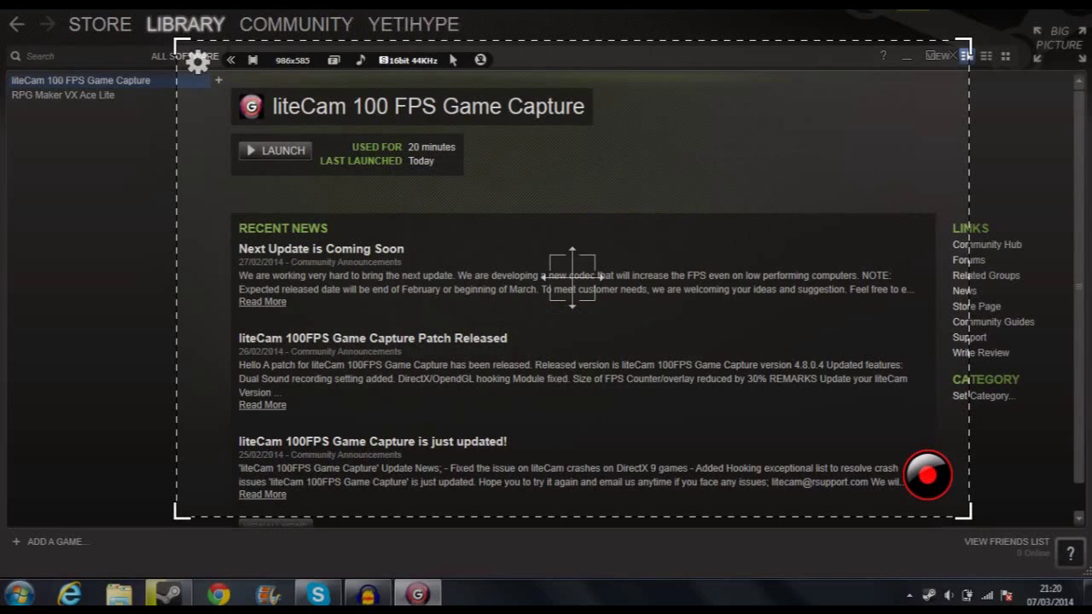
click(408, 59)
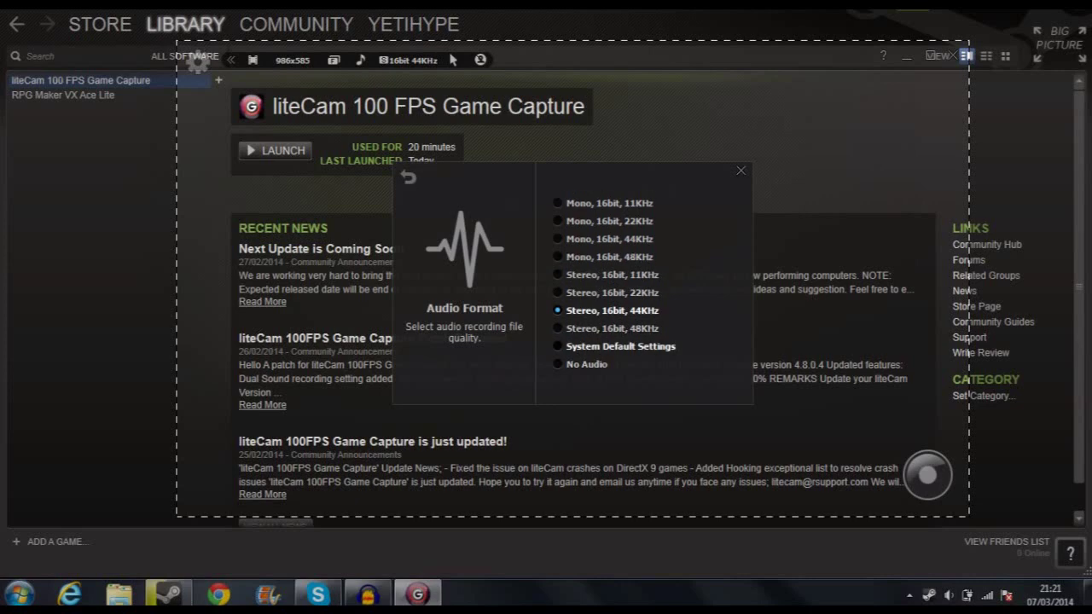
click(740, 170)
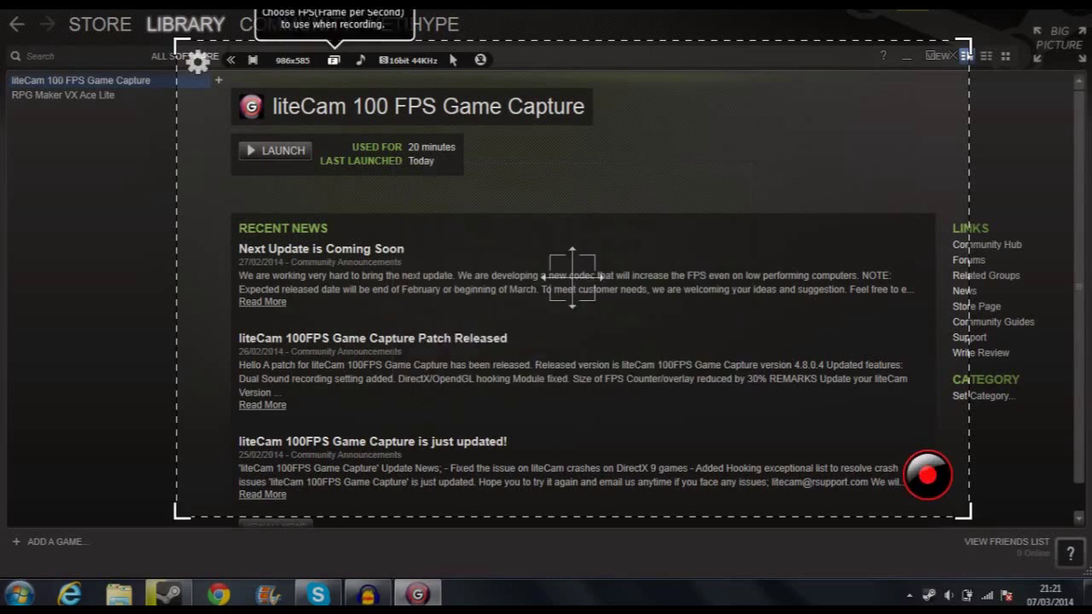
Review the frames-per-second choices without changing them, and open the recording area choices
click(334, 60)
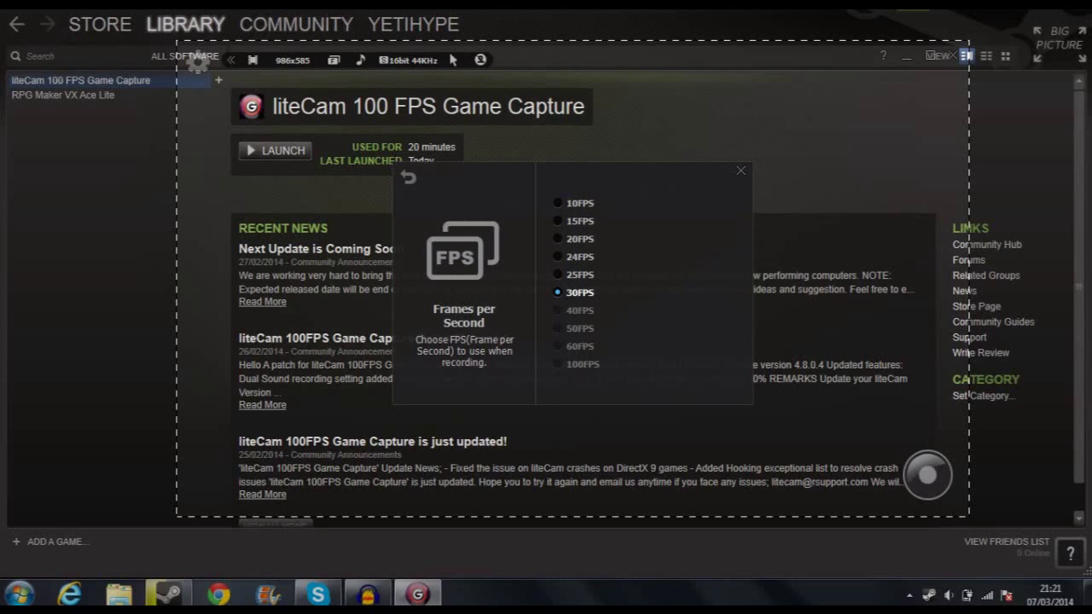
click(740, 170)
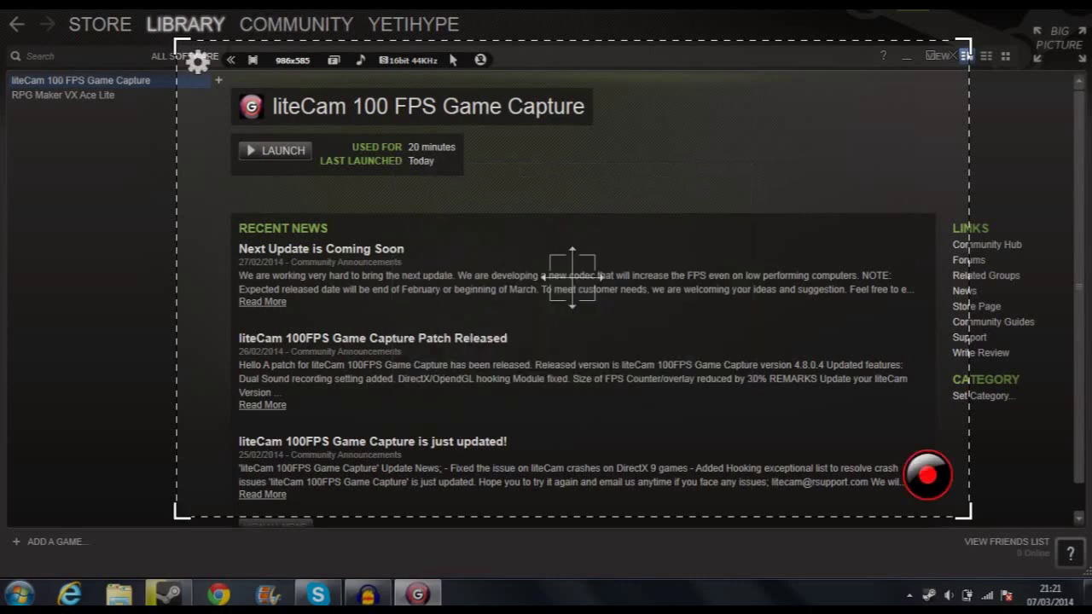
click(292, 60)
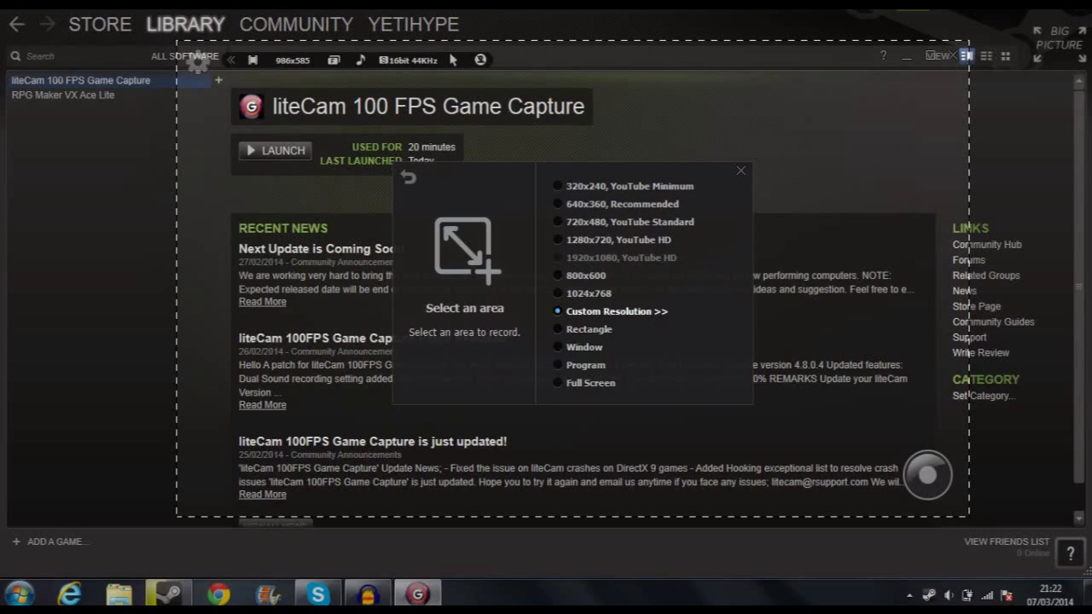
Switch to Bandicam, close liteCam's recording area choices, and move the Bandicam window aside for a comparison
click(909, 594)
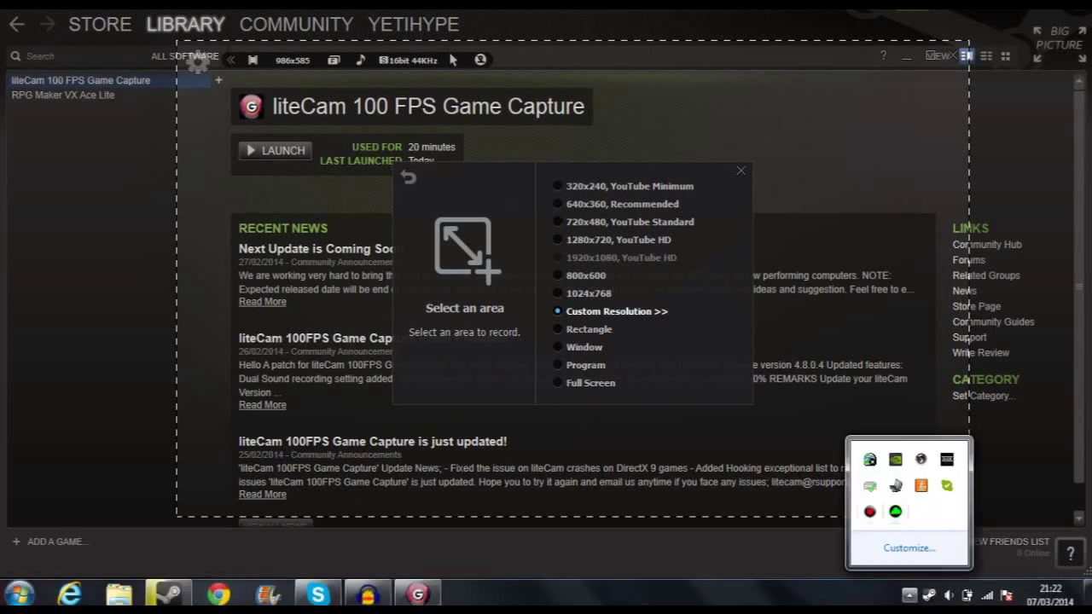
click(869, 511)
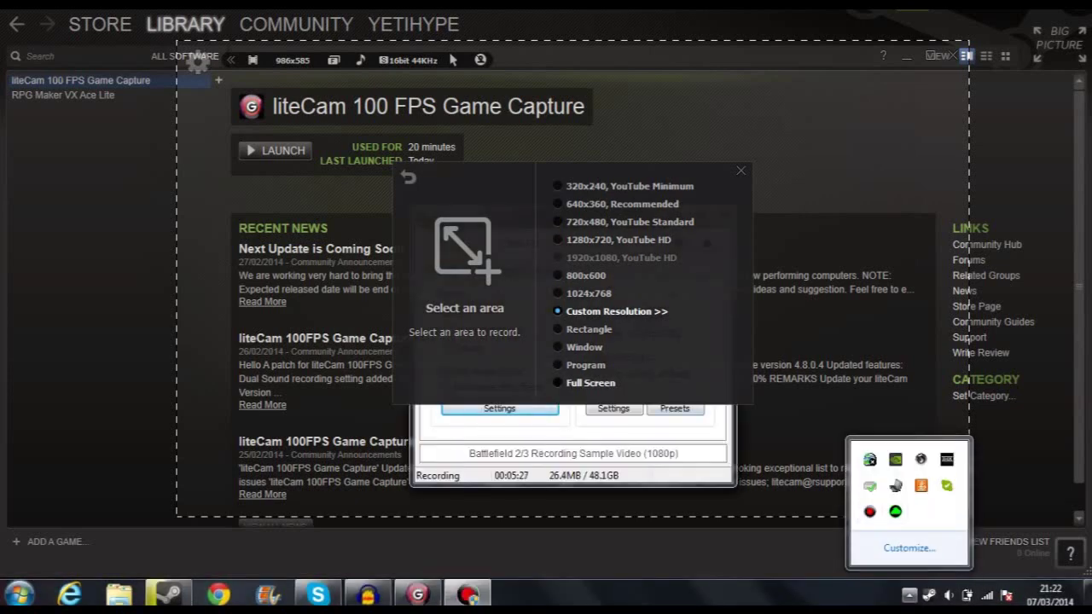
click(741, 170)
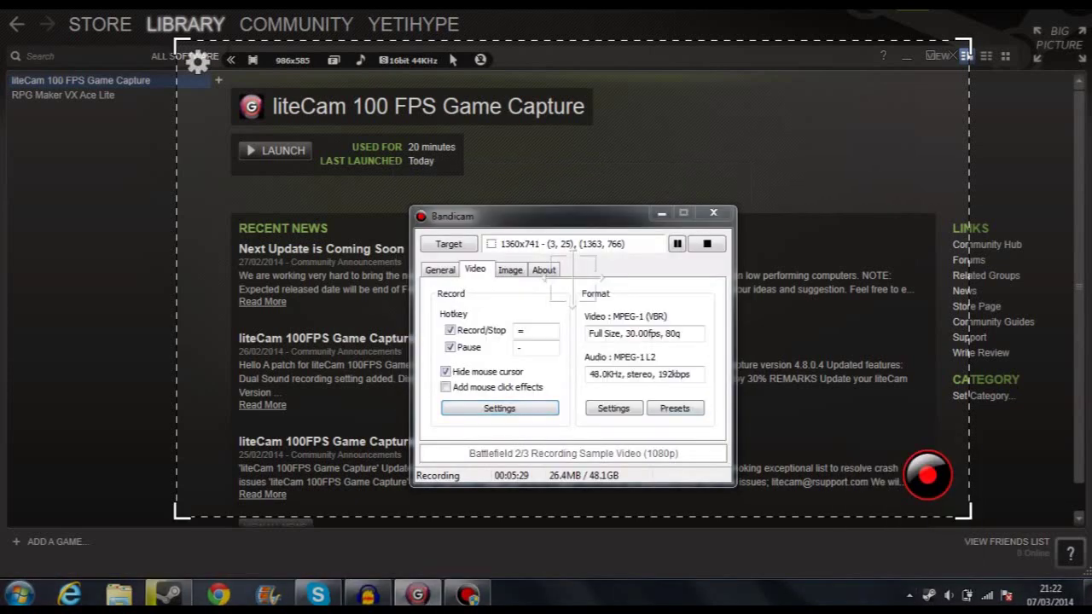
drag(554, 217, 692, 157)
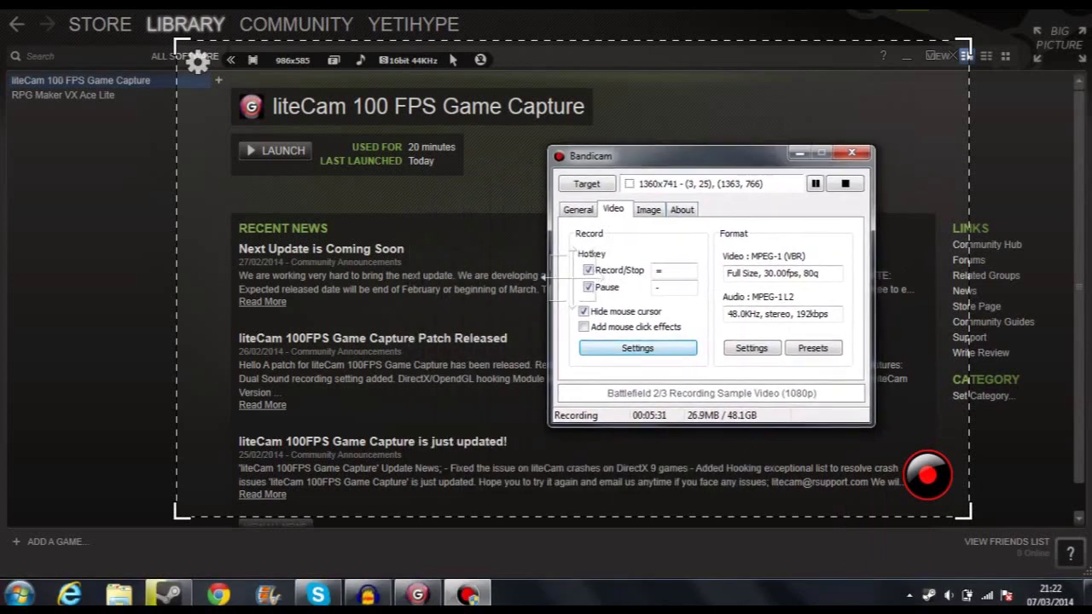
Examine Bandicam's output, sound recording and Auto Complete Recording settings without changing anything
click(577, 209)
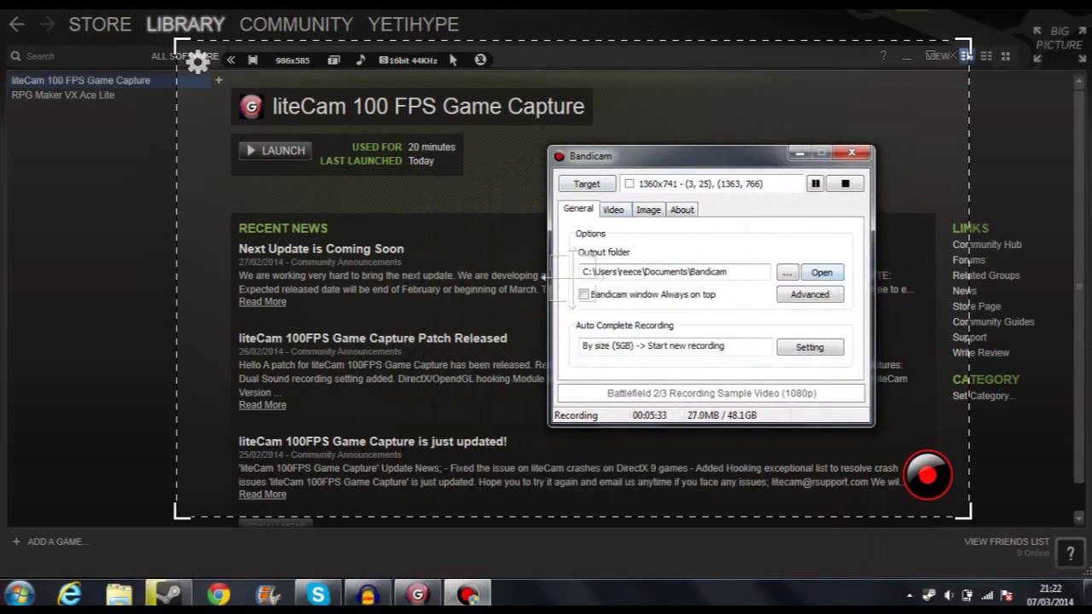
click(612, 209)
click(617, 346)
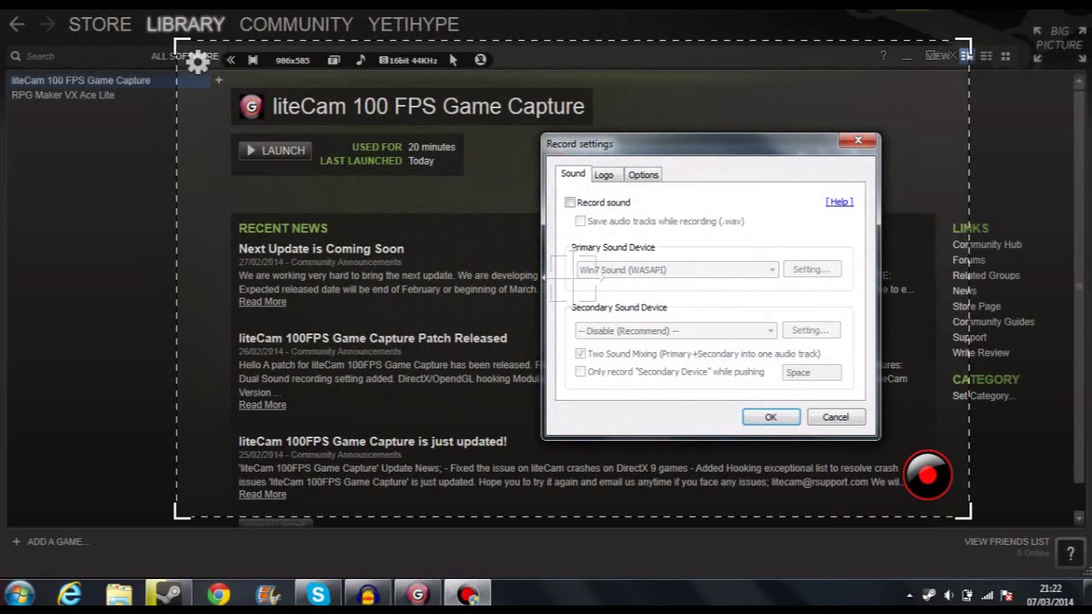
click(858, 141)
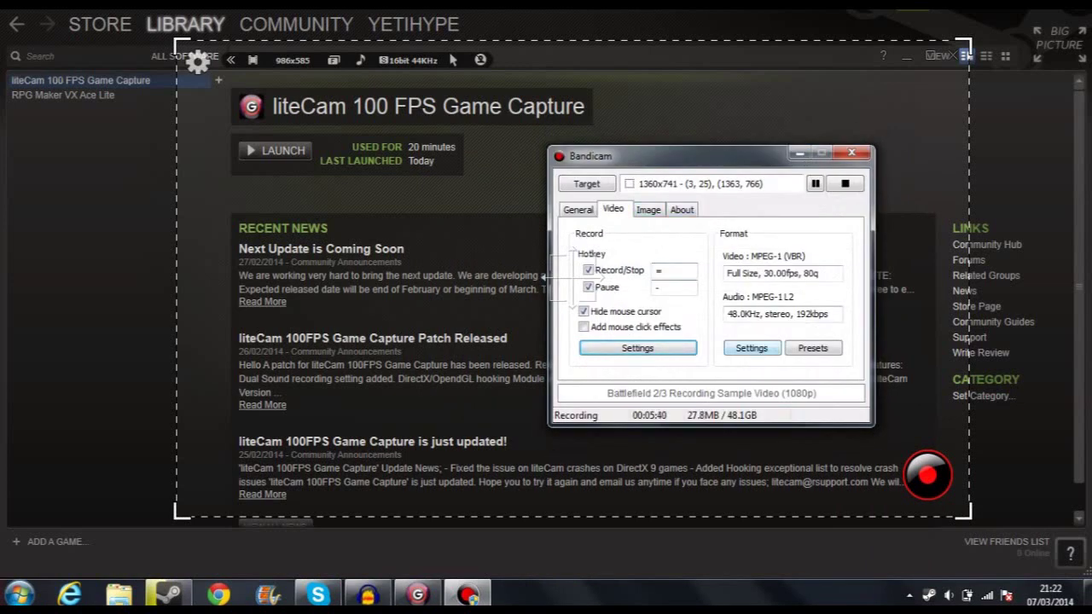
click(577, 209)
click(809, 346)
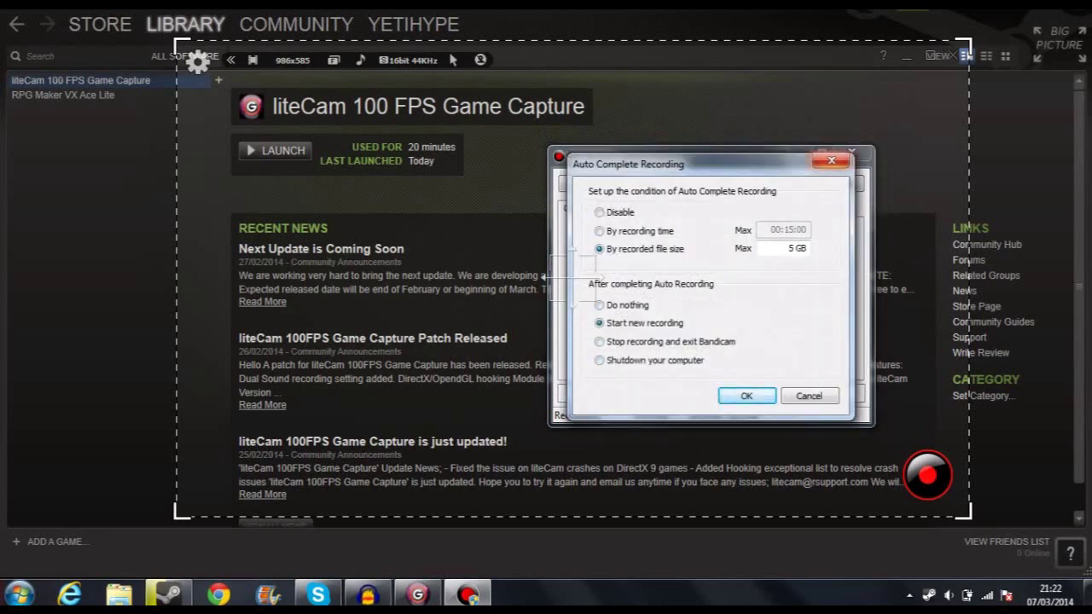
click(831, 160)
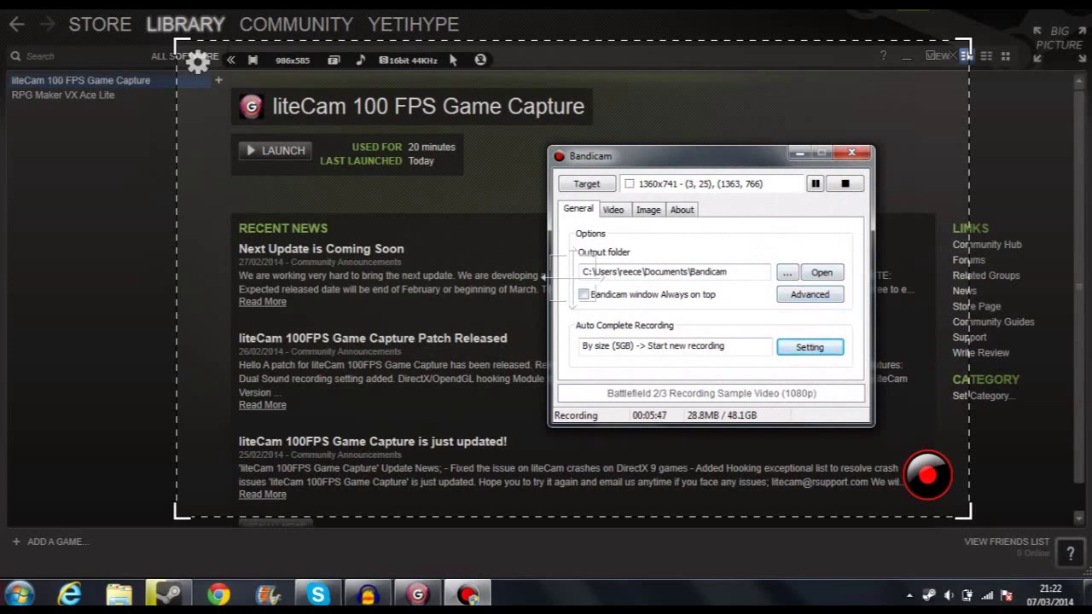
Look through Bandicam's video, image capture and about pages, and minimize its window to return to liteCam
click(614, 210)
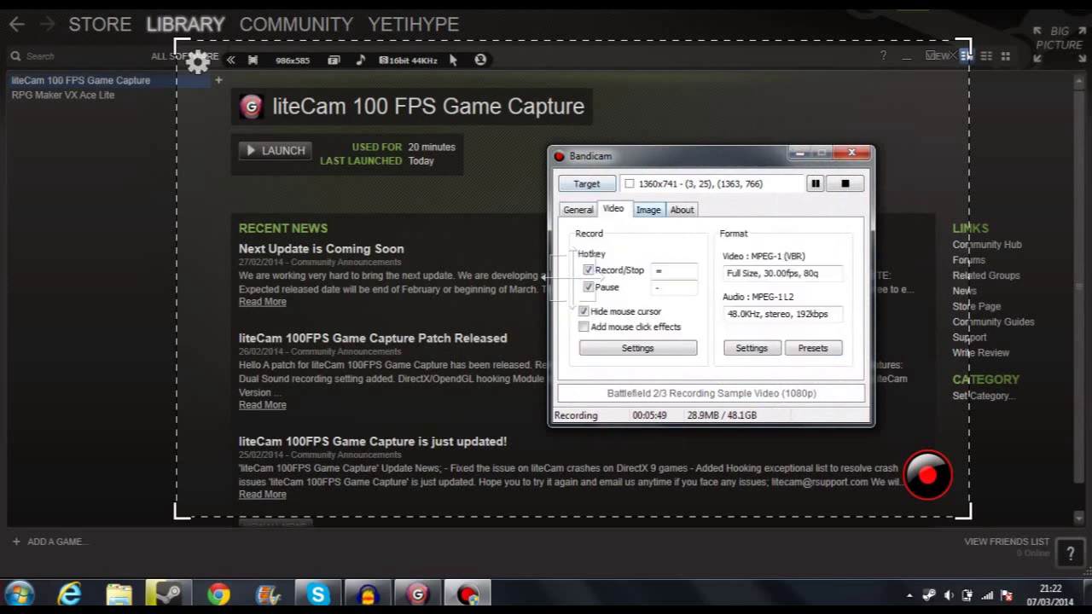
click(648, 209)
click(681, 210)
click(648, 210)
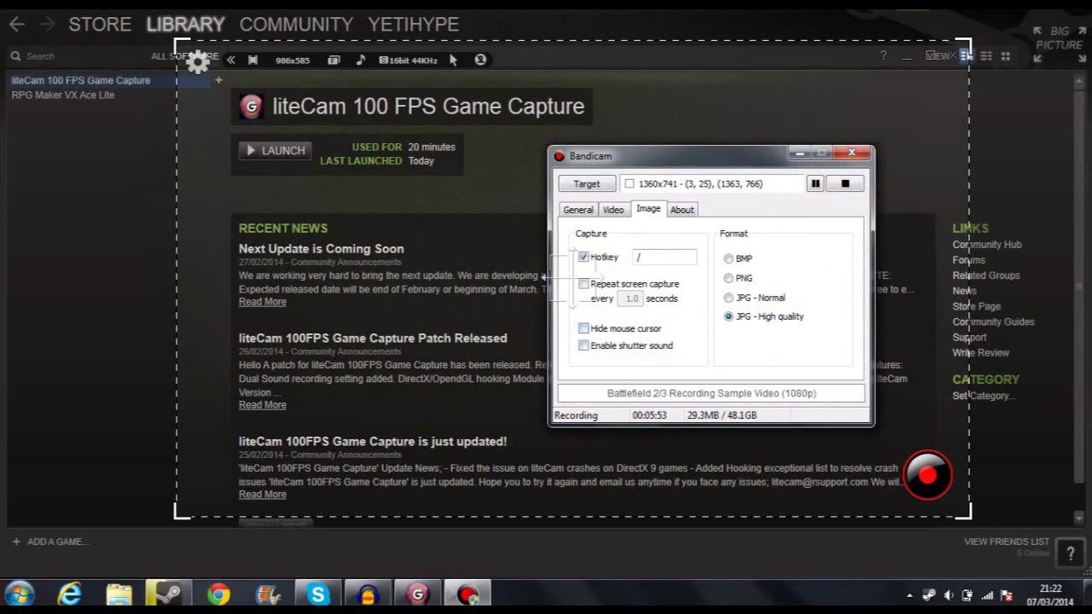
click(799, 153)
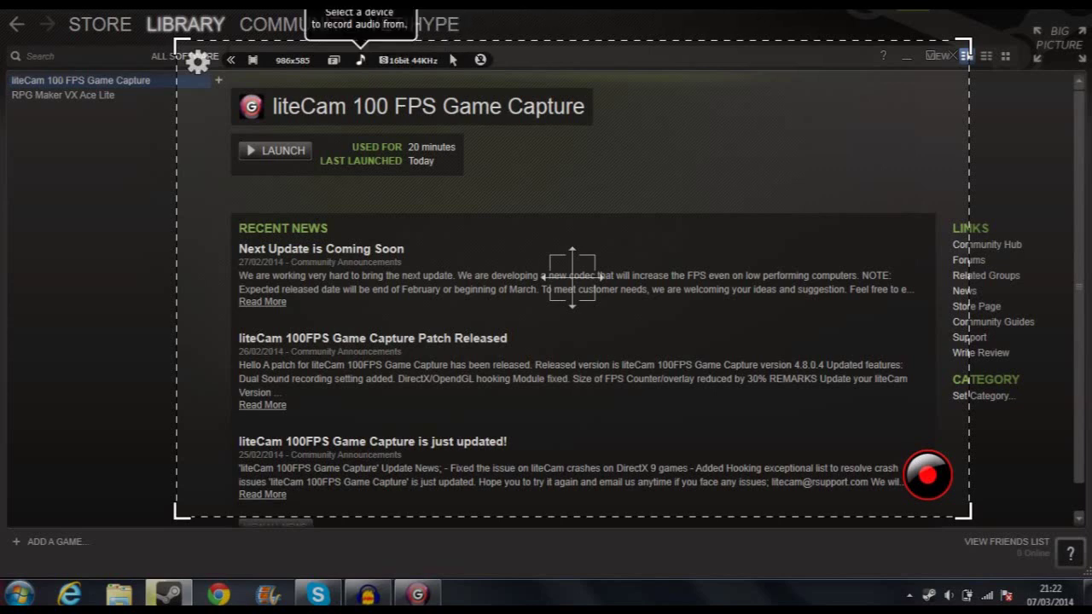
Review the recording area choices, and try Game Recording mode before returning to Video Recording
click(292, 60)
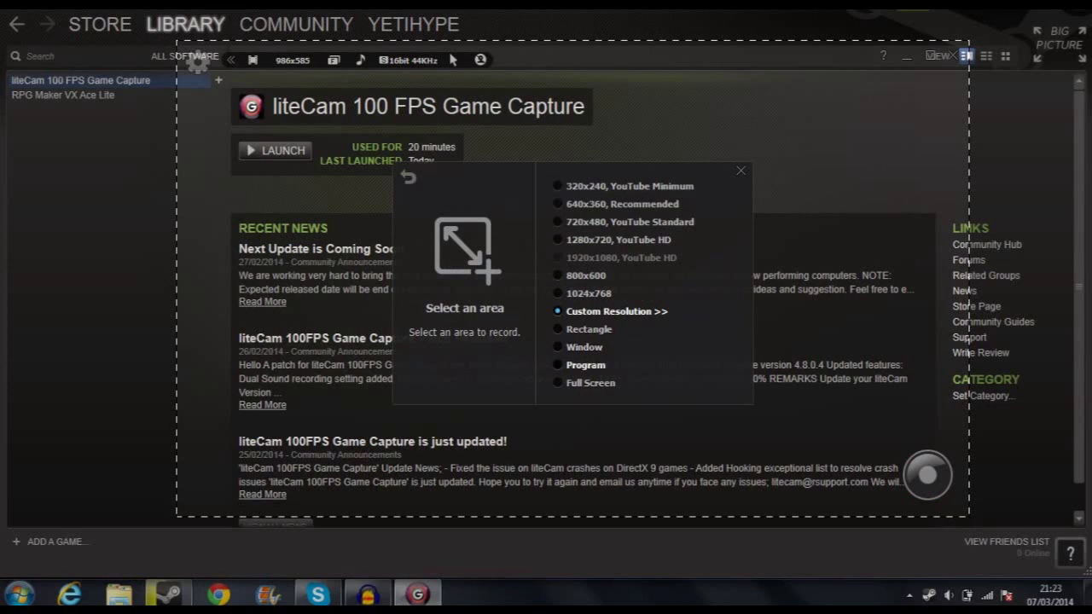
click(740, 171)
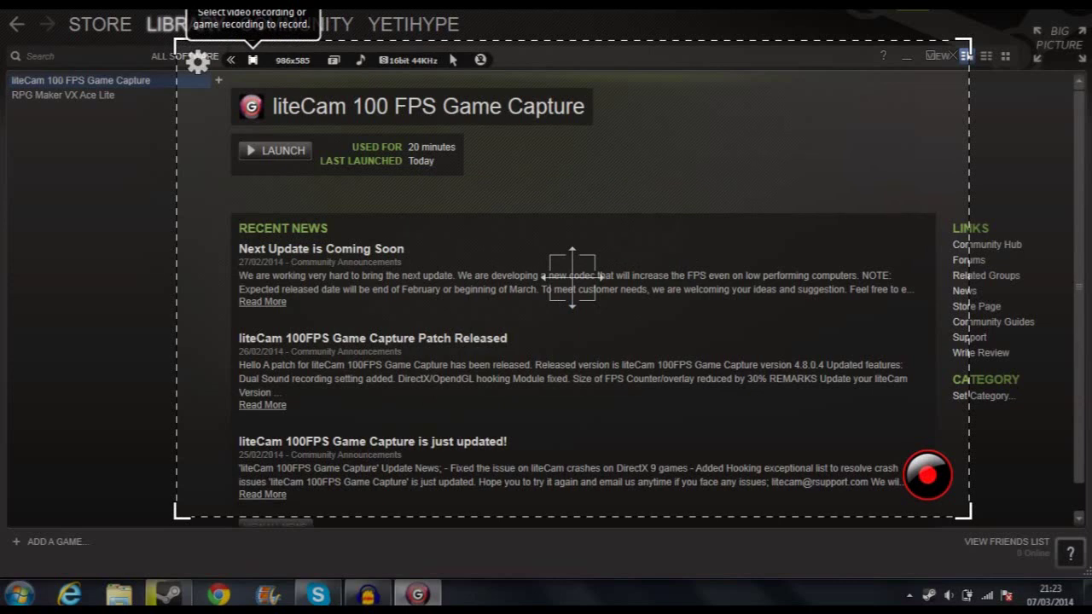
click(252, 59)
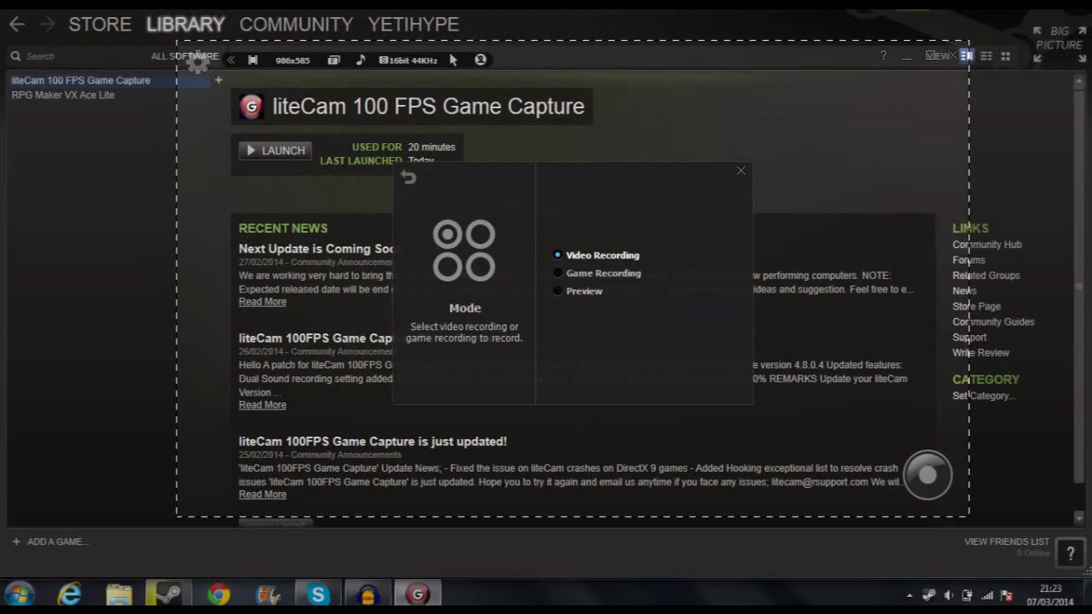
click(602, 273)
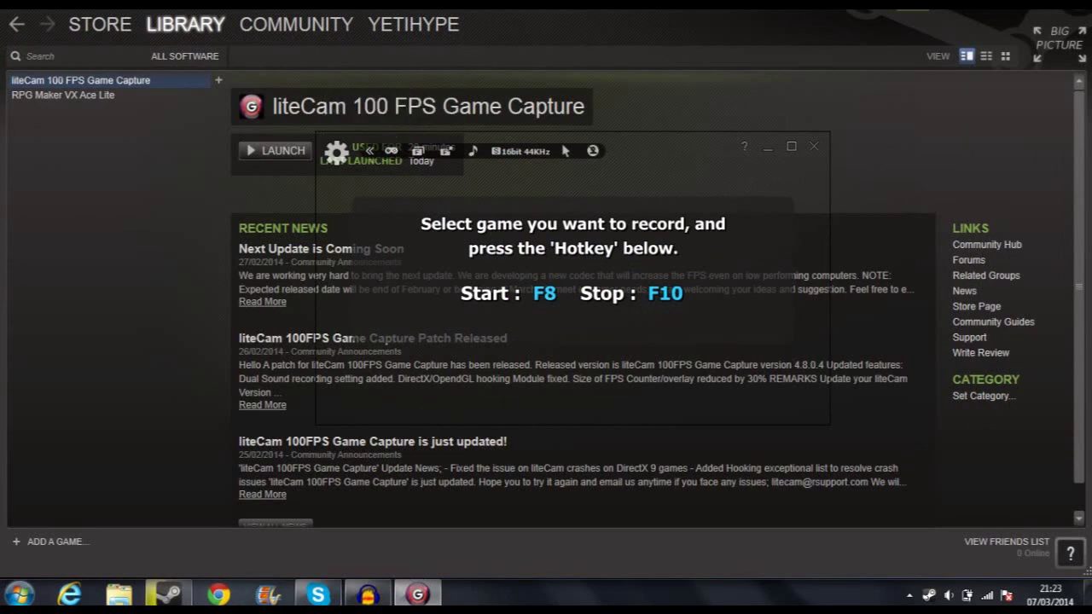
click(391, 151)
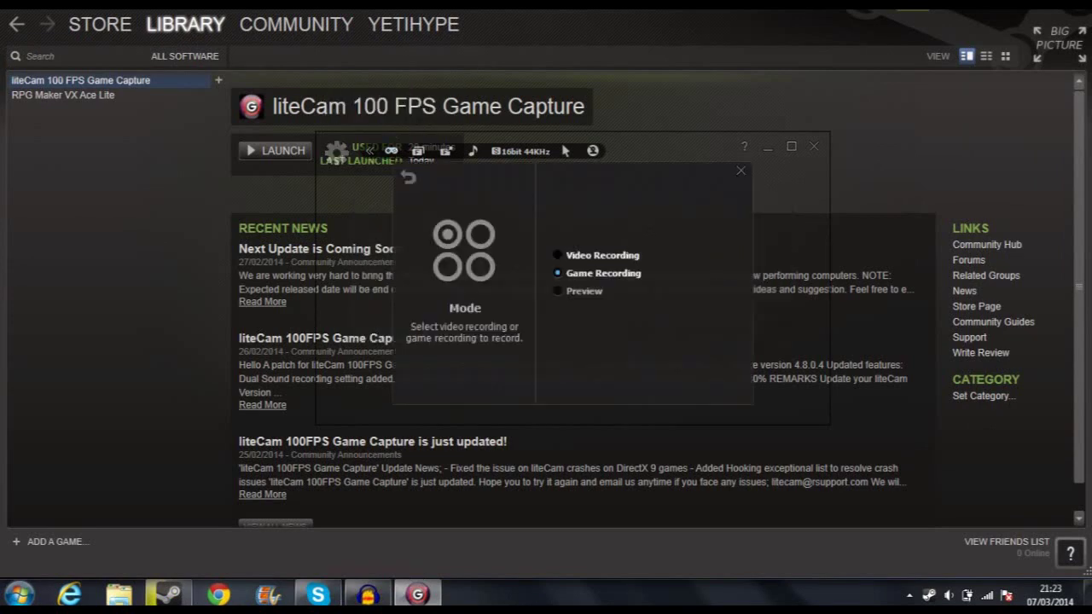
click(603, 255)
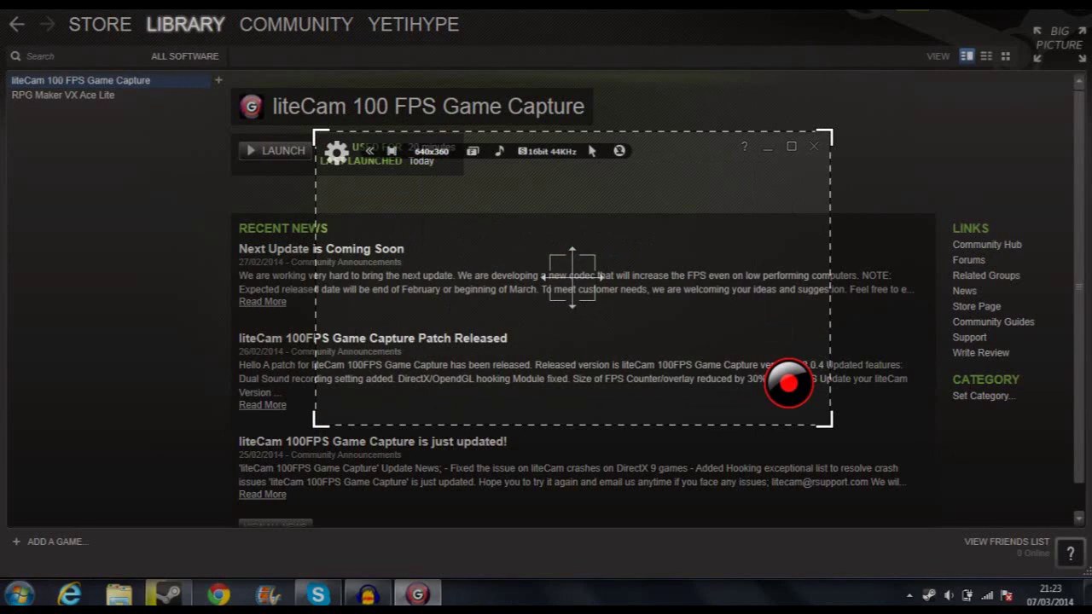
Try the 800x600 and 1024x768 presets for the recording area
click(430, 151)
click(567, 241)
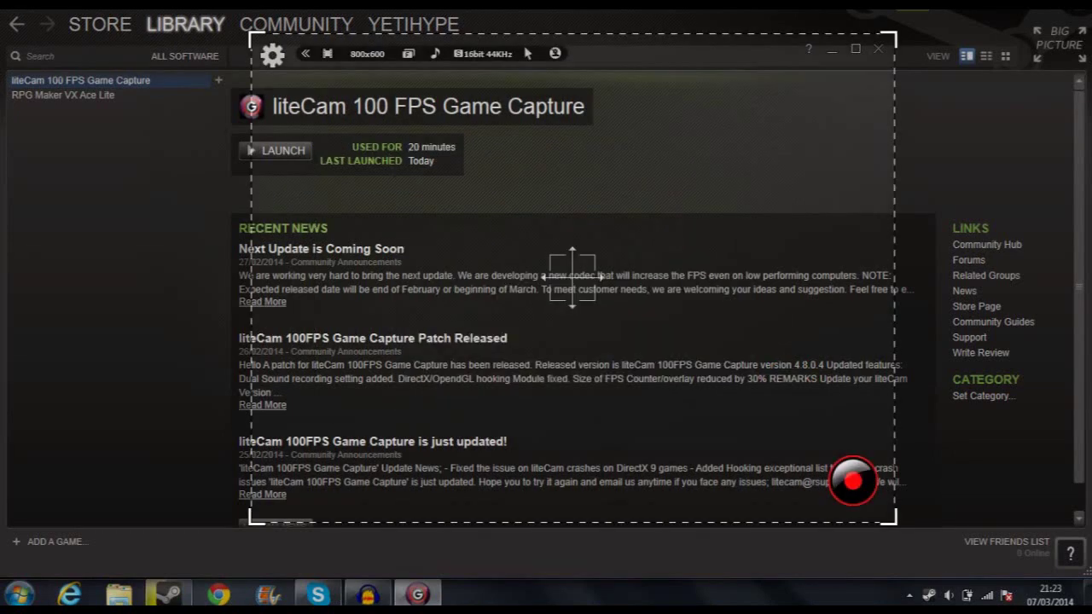
click(368, 54)
click(590, 293)
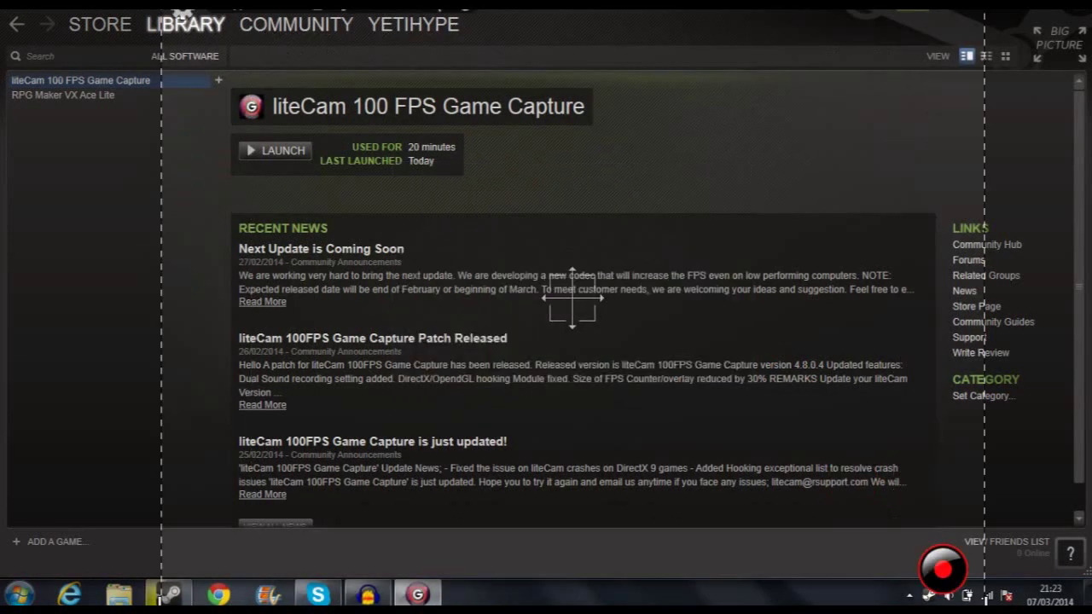
Set the recording area to 800x600 and confirm a custom resolution of 800 width by 600 height
click(278, 13)
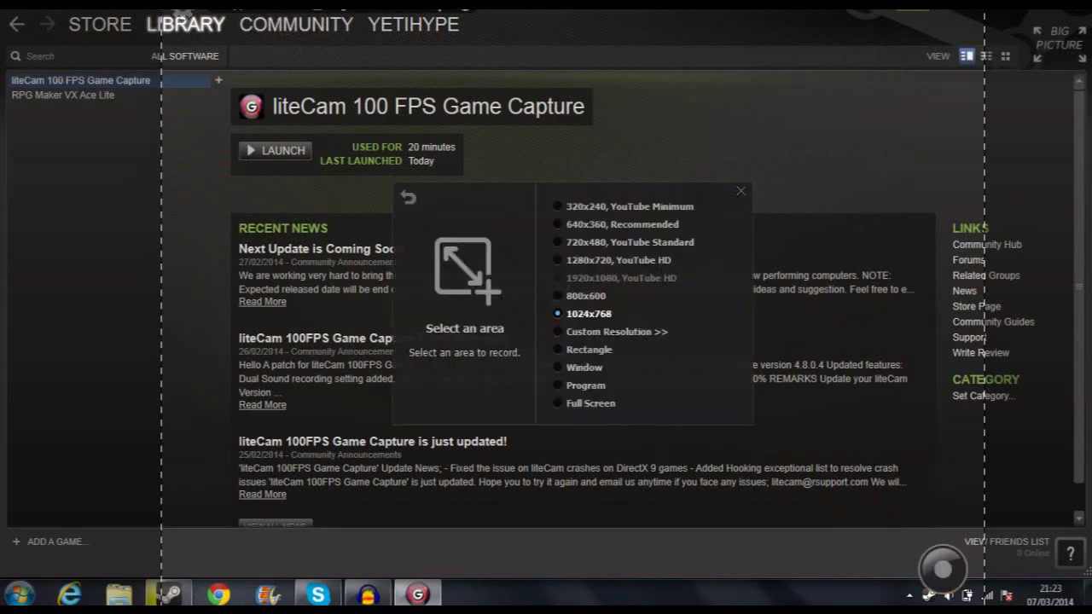
click(585, 296)
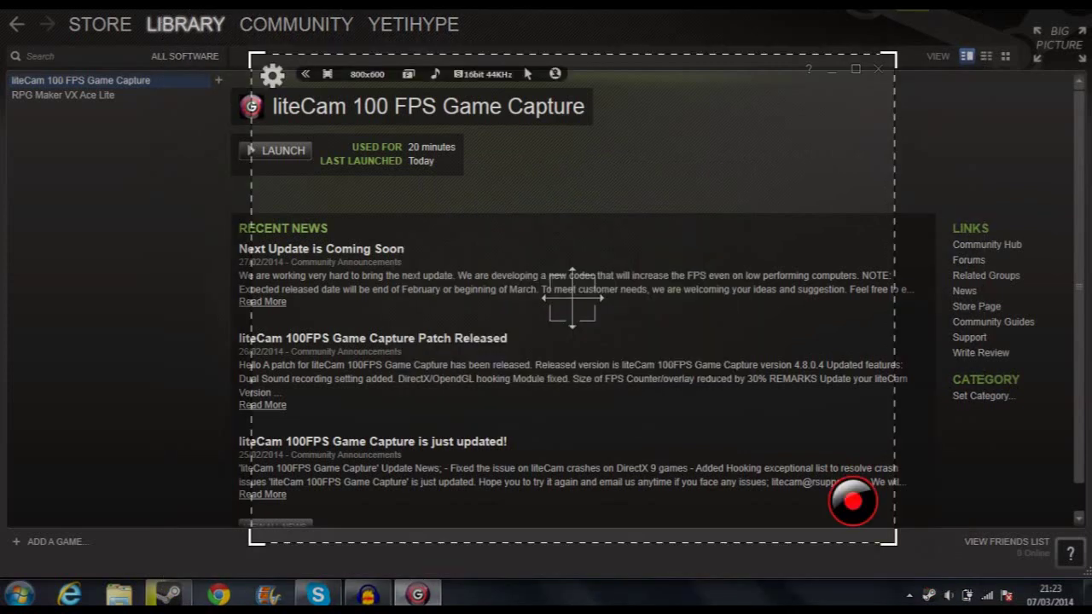
click(571, 297)
click(597, 332)
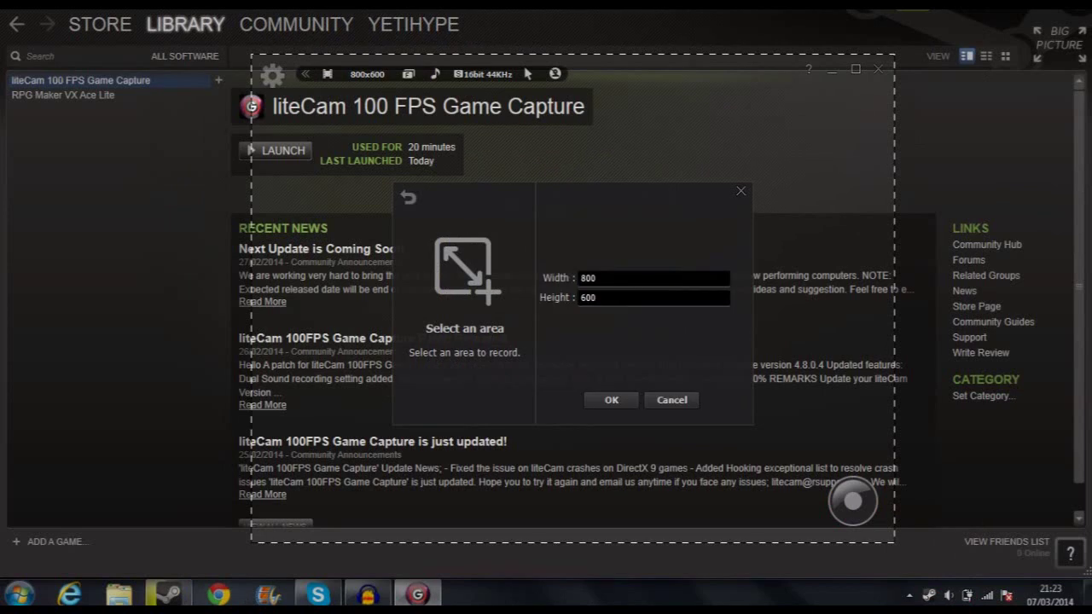
click(610, 400)
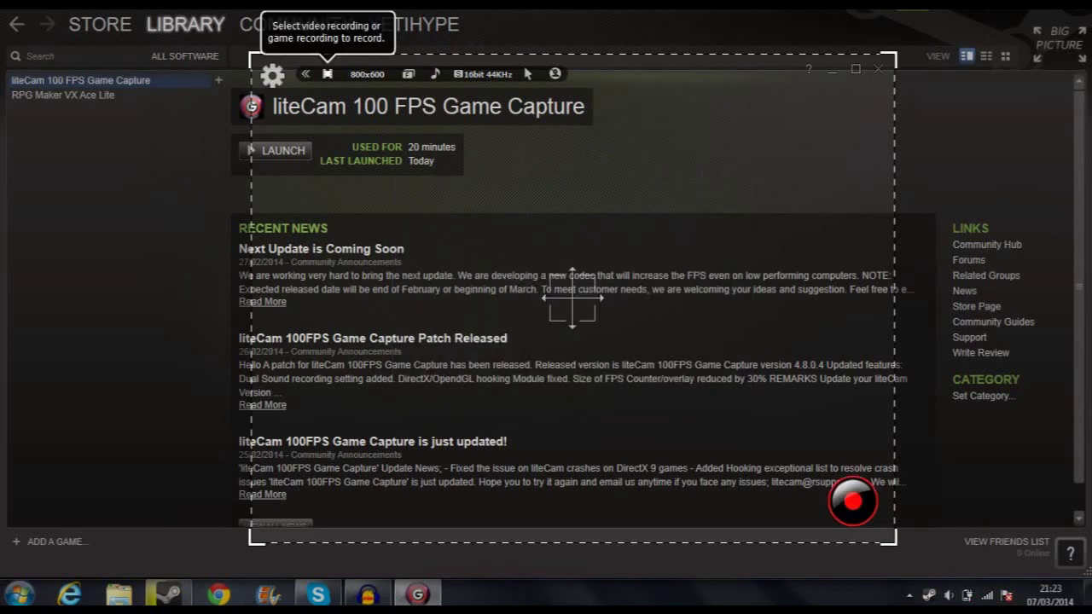
Collapse liteCam's quick settings bar and expand it again
click(306, 74)
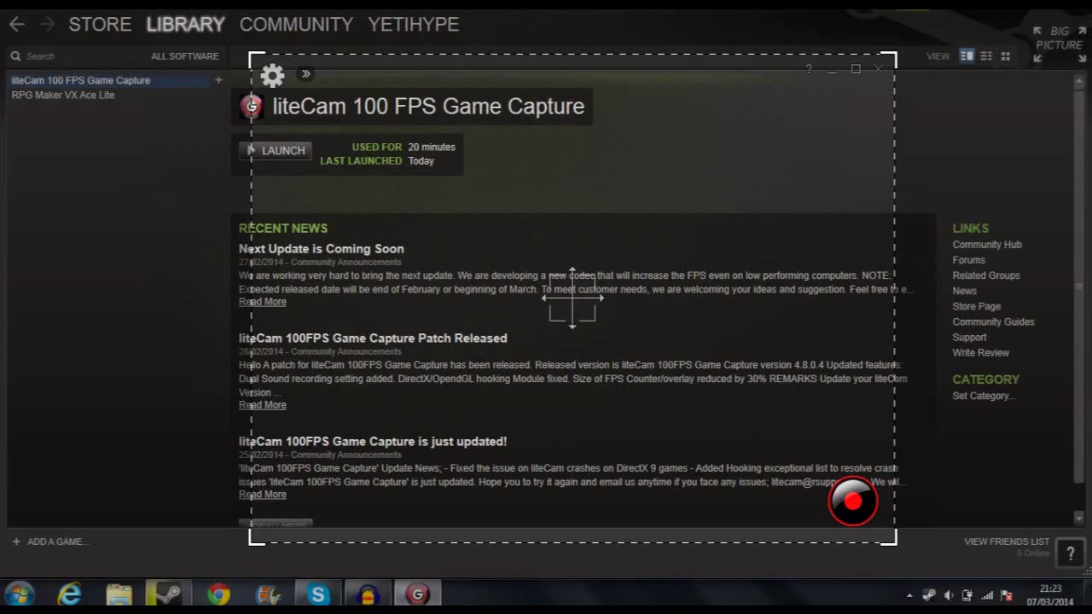
click(305, 74)
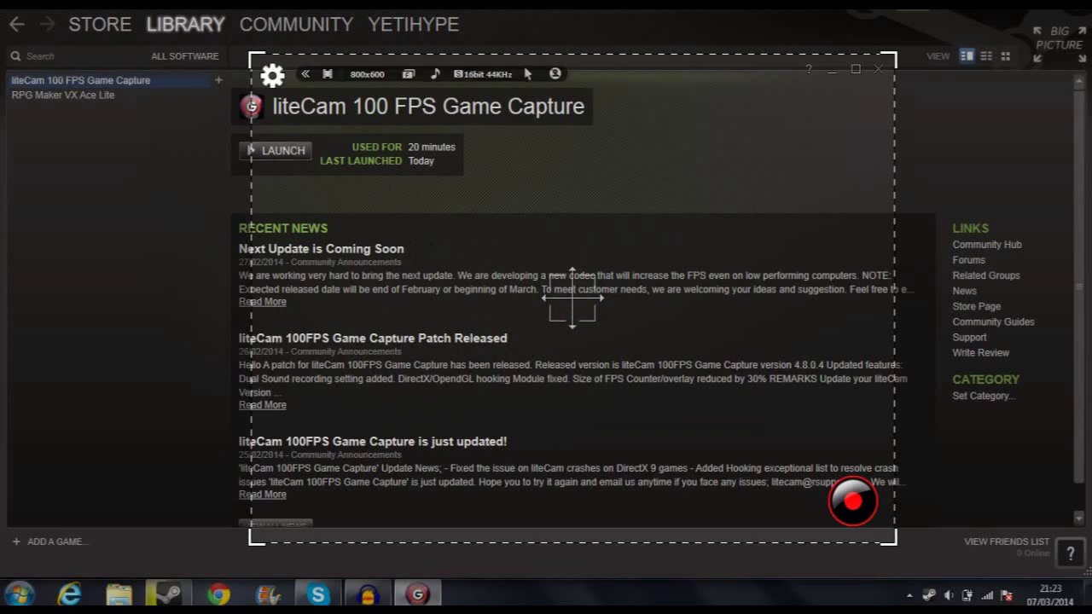
Open the full settings overview, shift the recording frame slightly, and open the recording Mode options
click(272, 74)
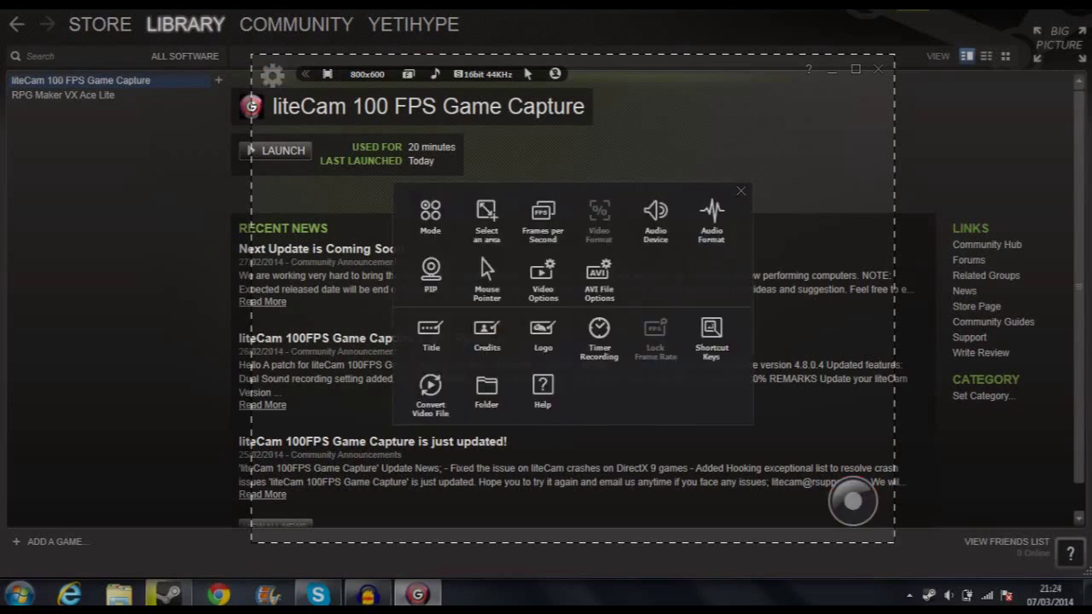
drag(648, 71, 631, 64)
click(413, 208)
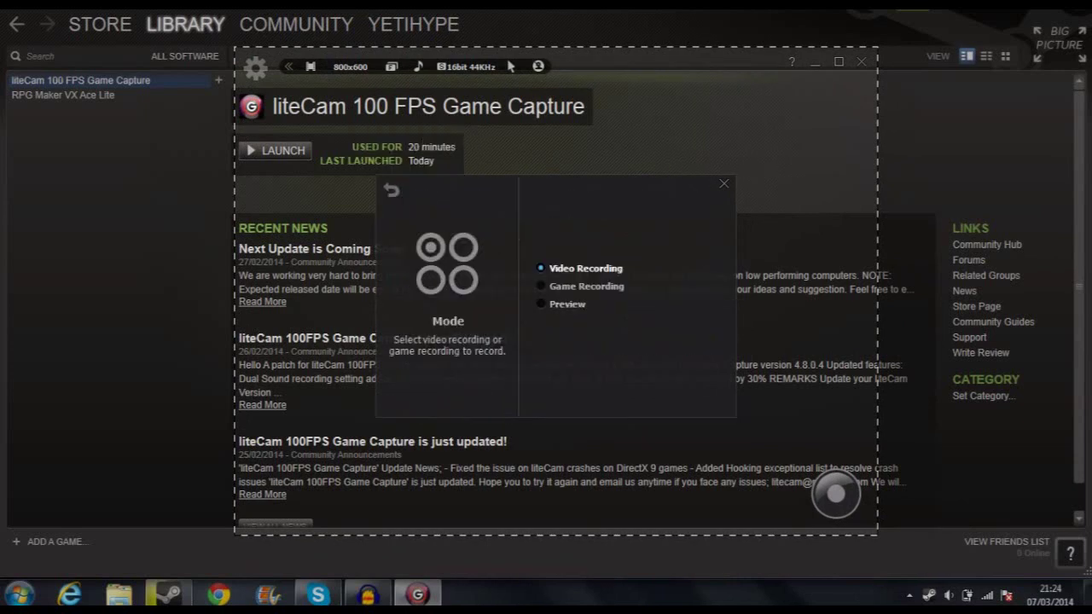
Leave the Mode options and view the recording area presets before returning to the settings overview
click(392, 190)
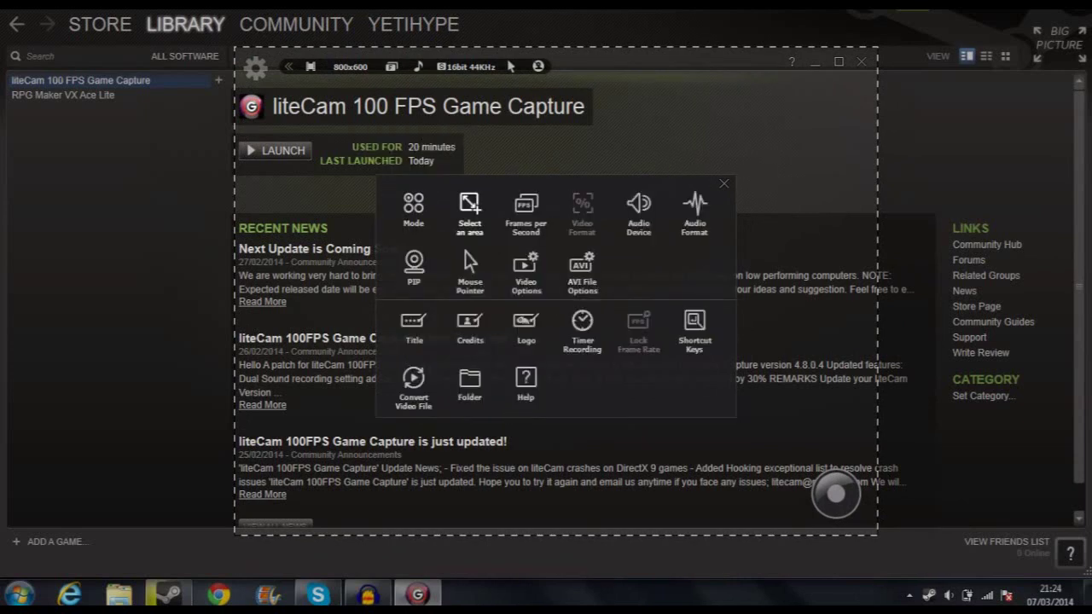
click(469, 205)
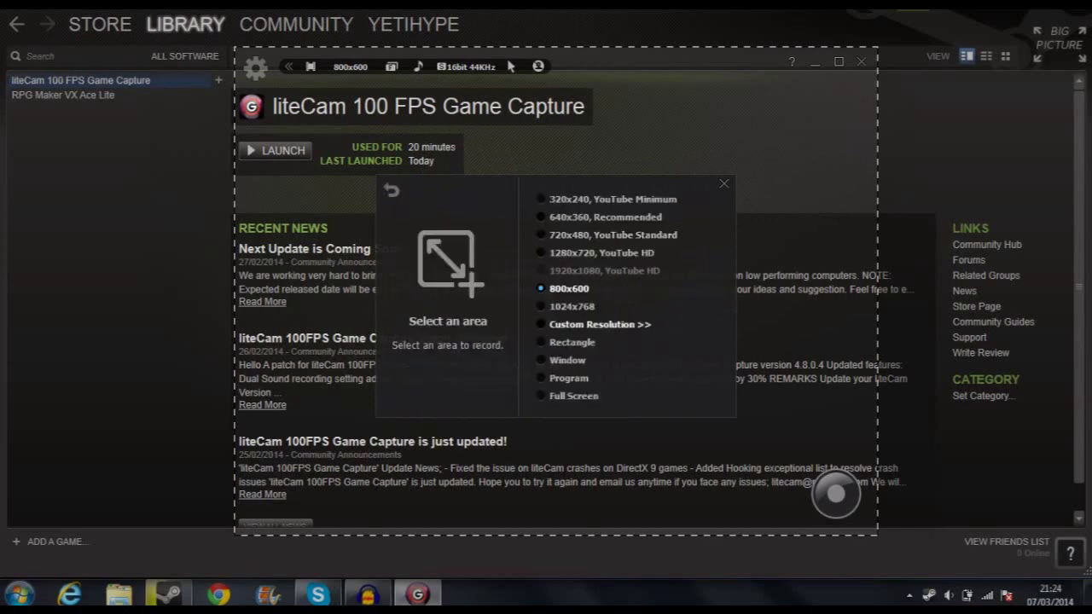
click(391, 191)
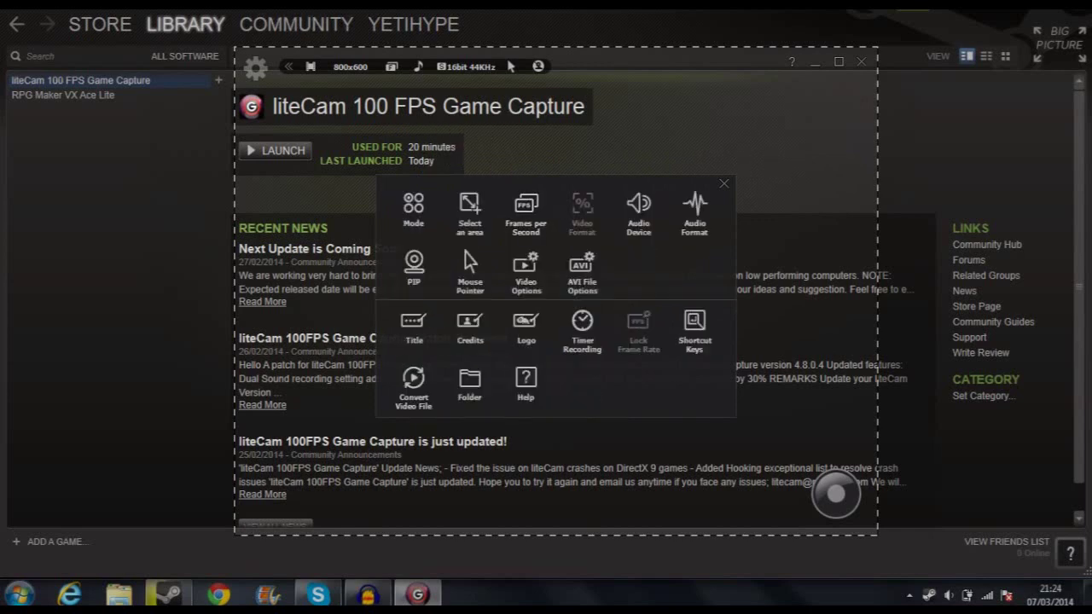
In the Audio Device options, try Custom as the sound source and switch back to Computer Sound
click(638, 208)
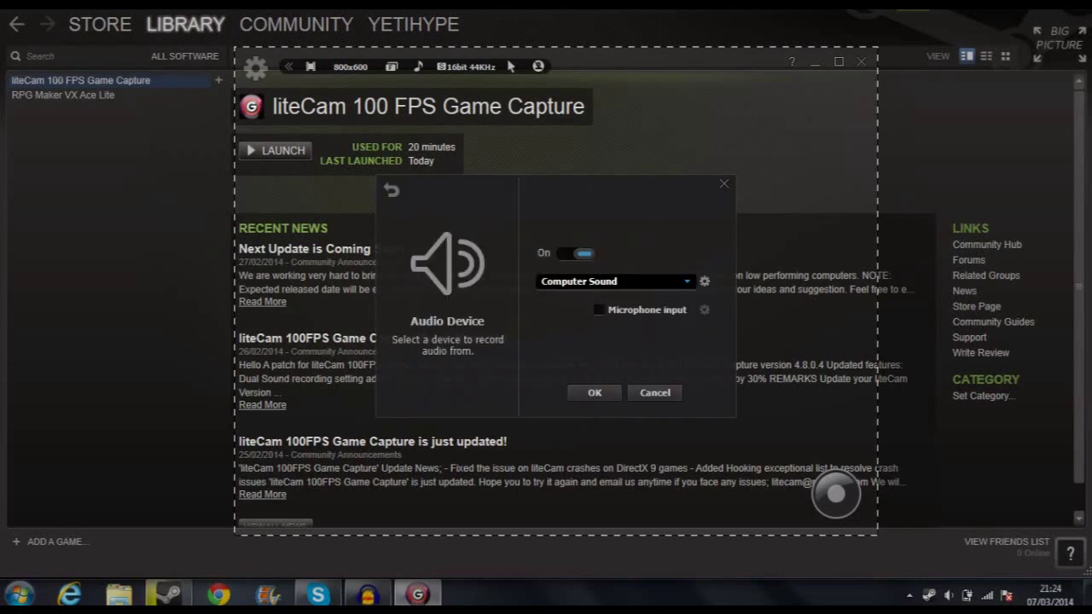
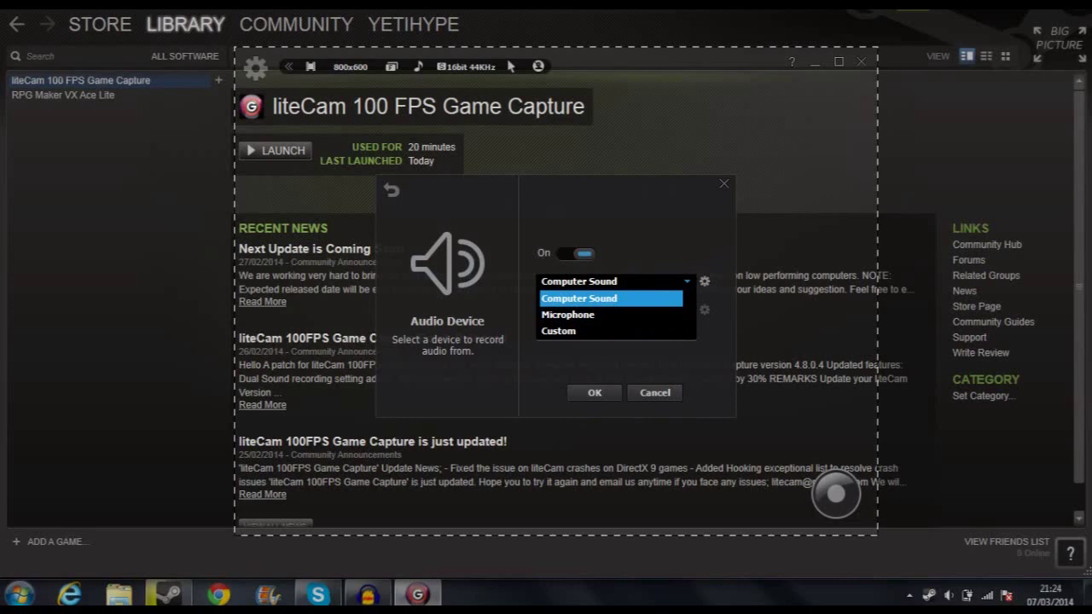
click(610, 331)
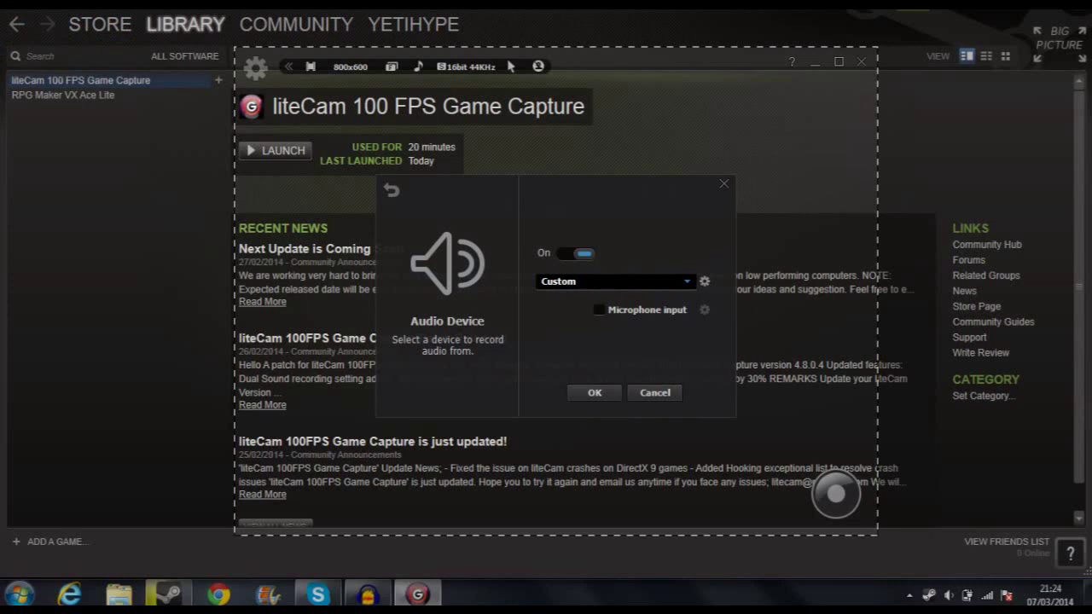
click(685, 282)
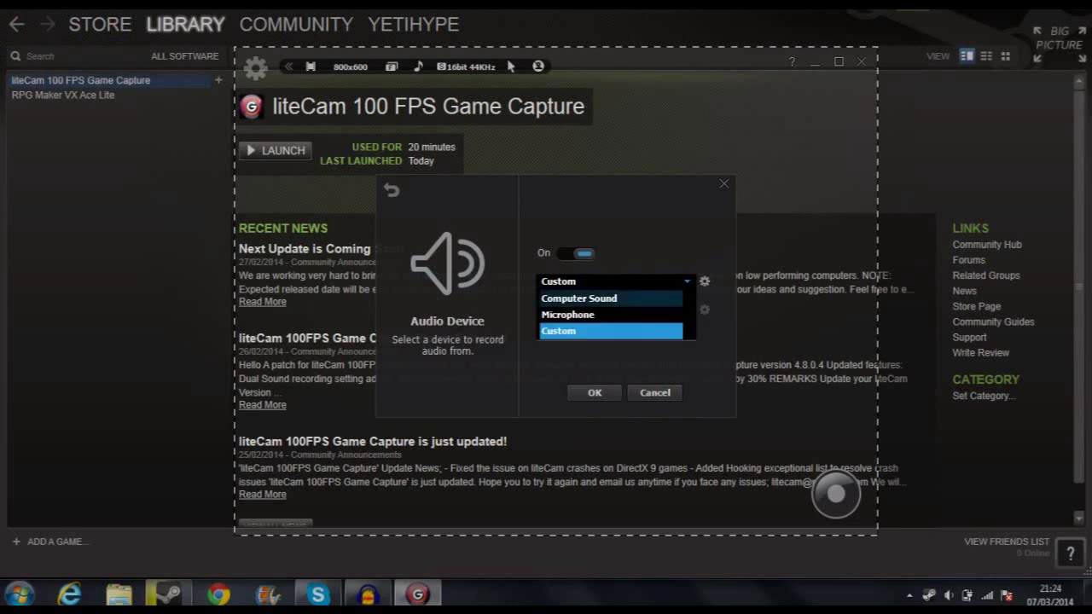
click(597, 298)
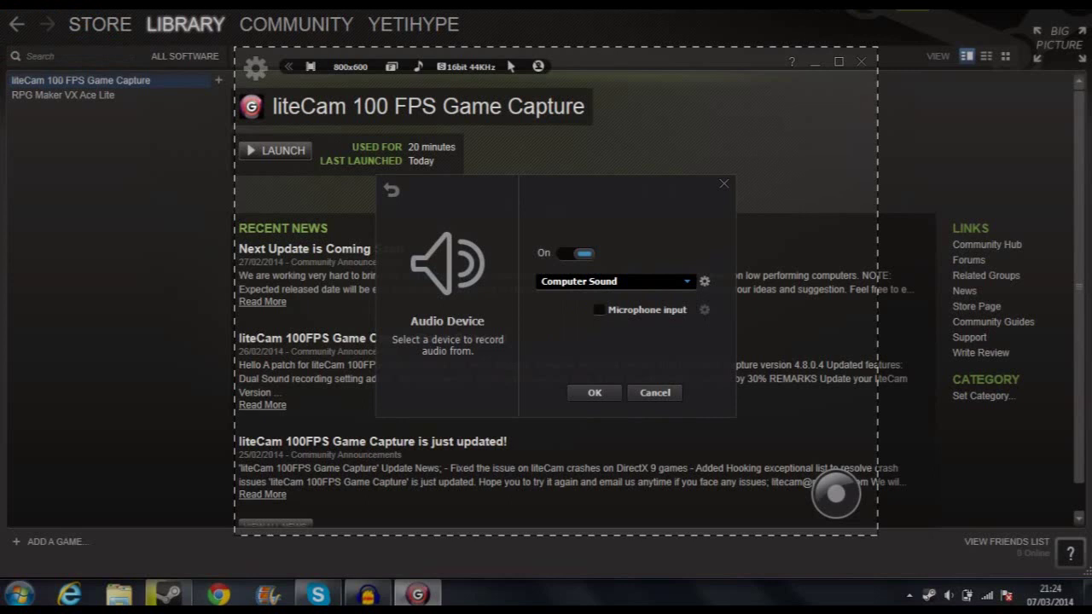
Enable microphone input alongside Computer Sound as the audio source
click(600, 309)
click(686, 281)
click(579, 298)
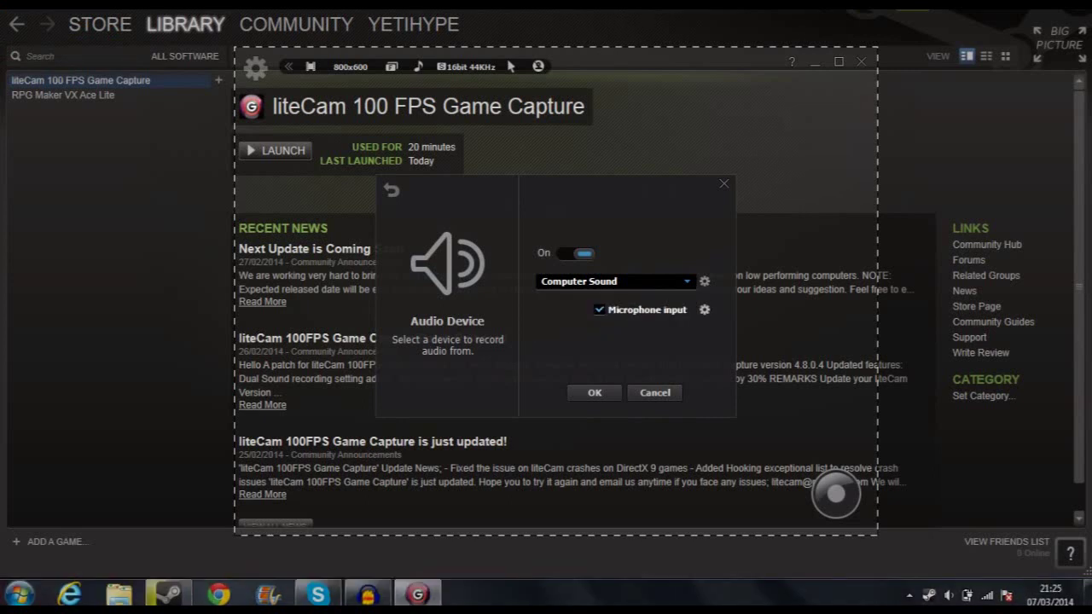
Look through the available devices for microphone input and leave the device selection without applying changes
click(705, 310)
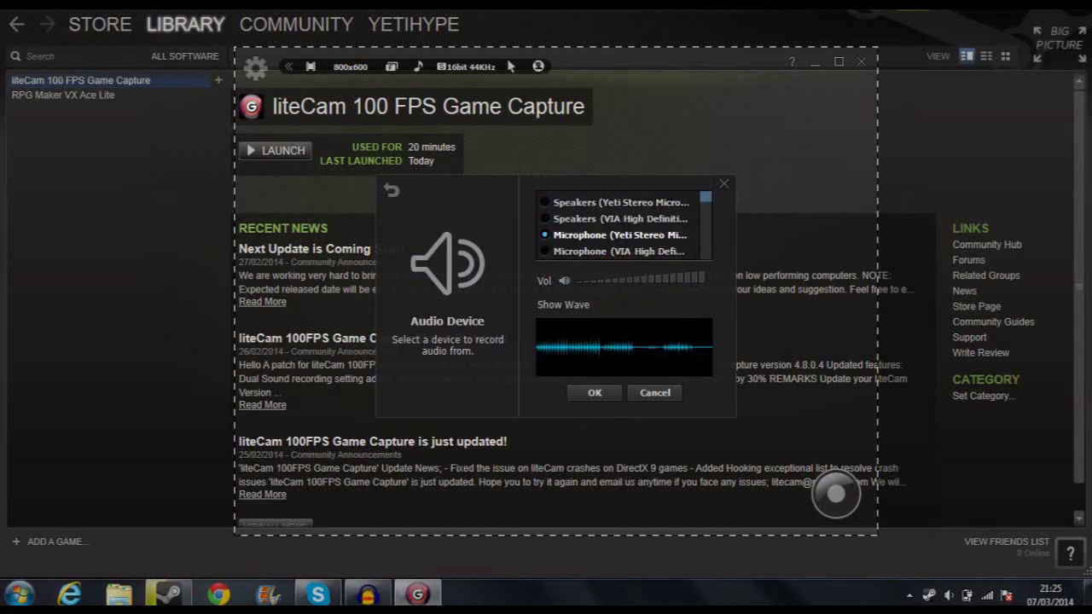
scroll(619, 226, down, 1)
scroll(620, 226, up, 1)
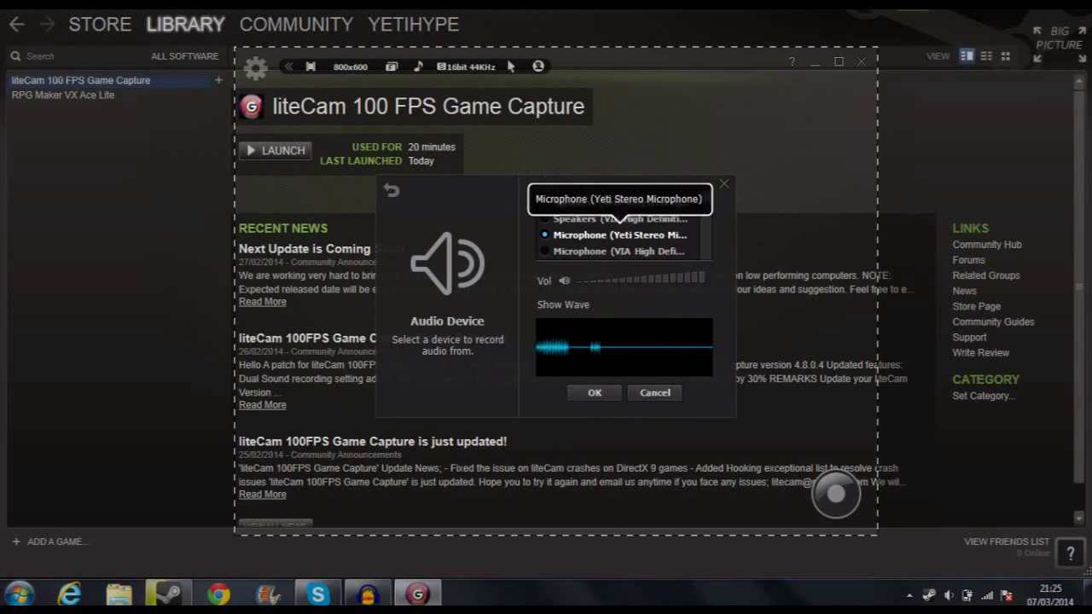
scroll(620, 220, down, 1)
scroll(620, 220, up, 1)
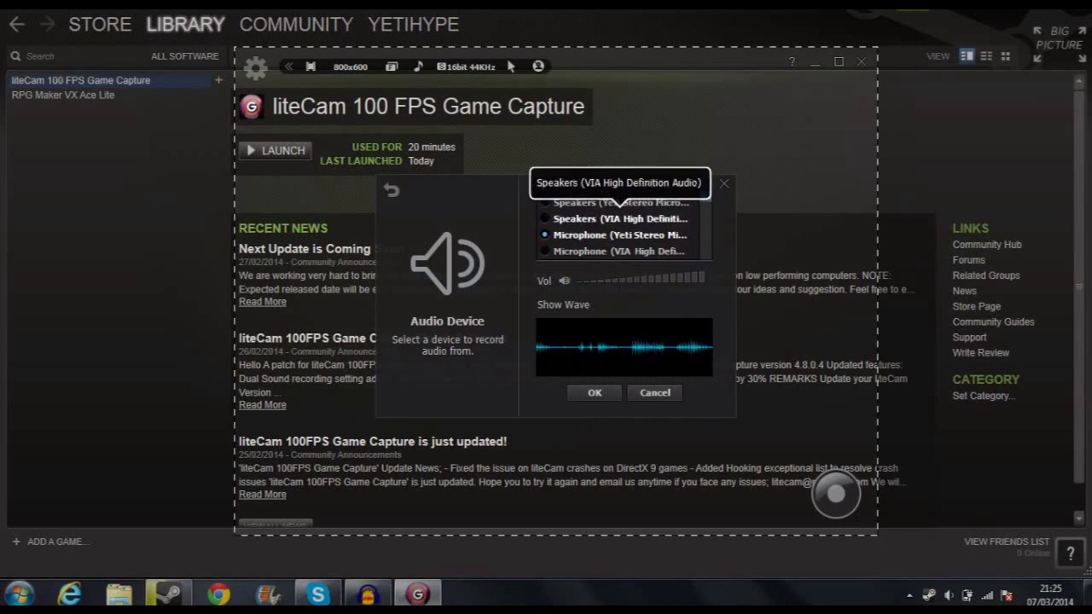
scroll(620, 217, down, 1)
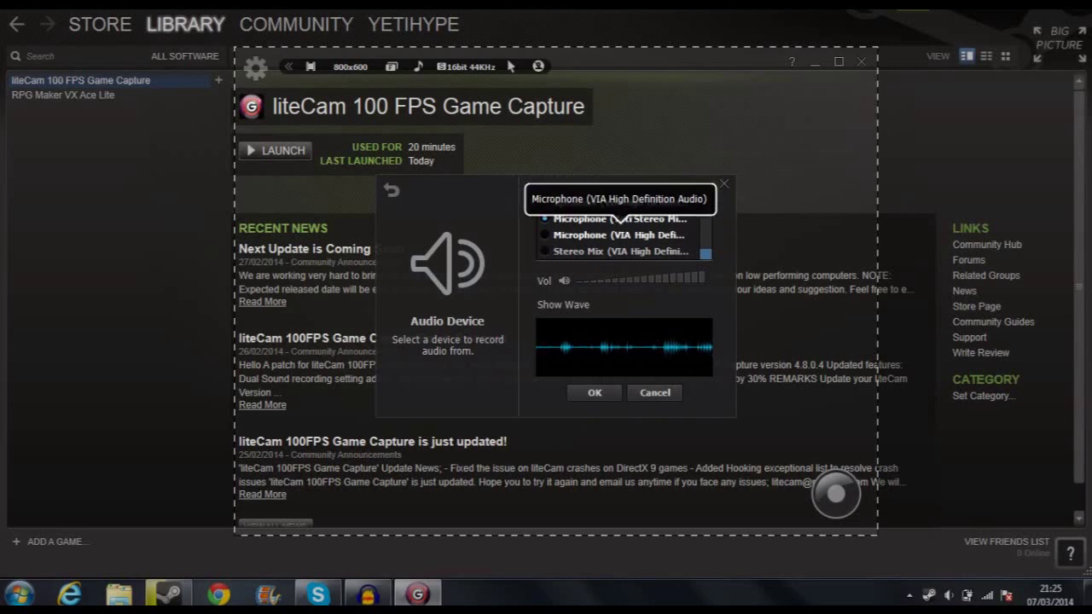
scroll(620, 220, up, 1)
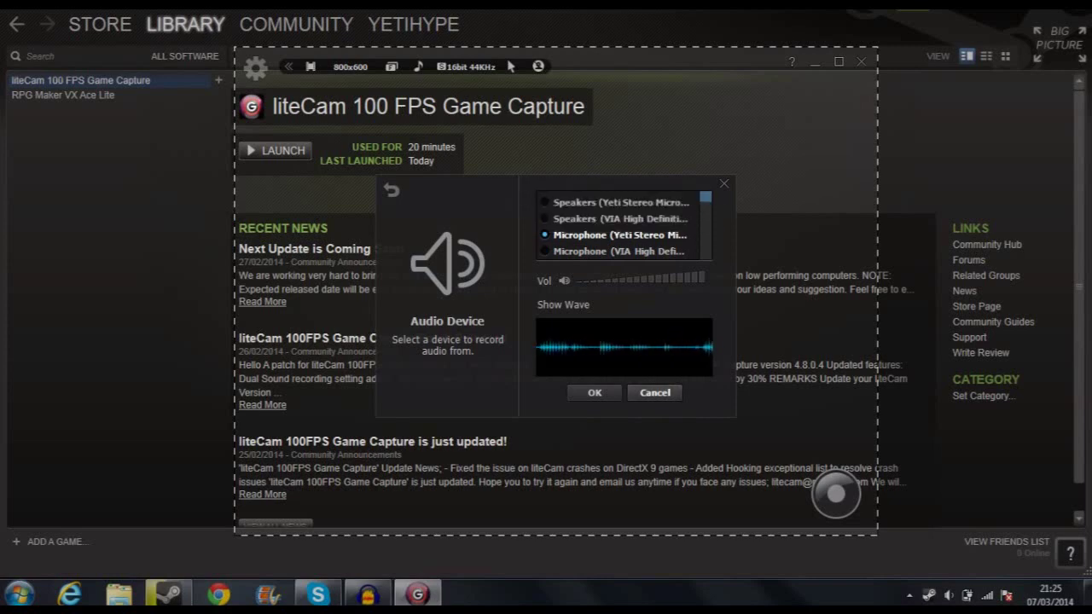
click(654, 393)
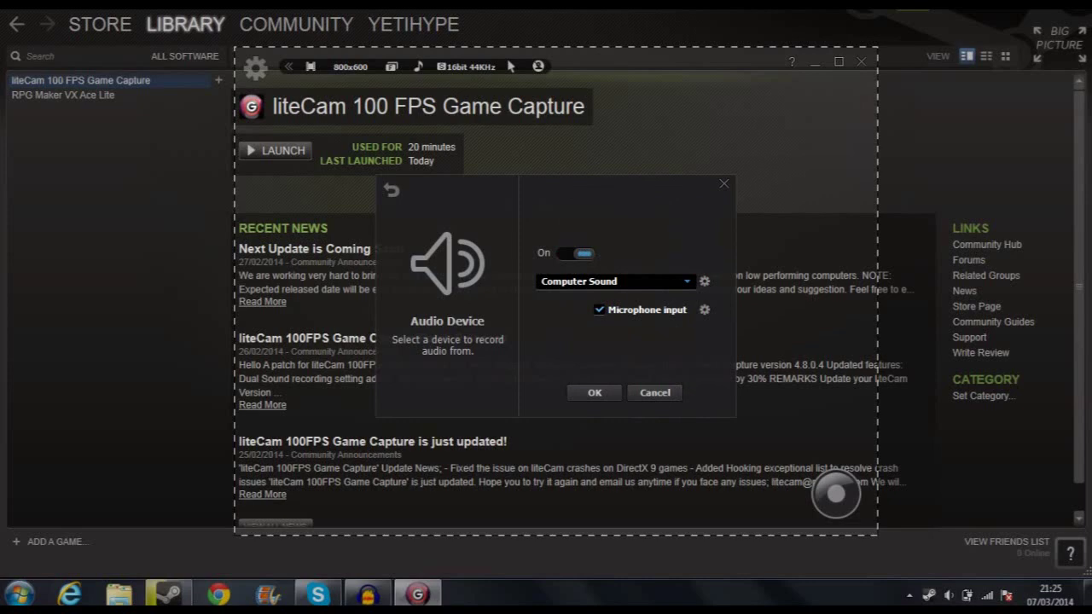
Disable microphone input, keep Computer Sound as the source, and apply the audio device settings
click(600, 309)
click(687, 281)
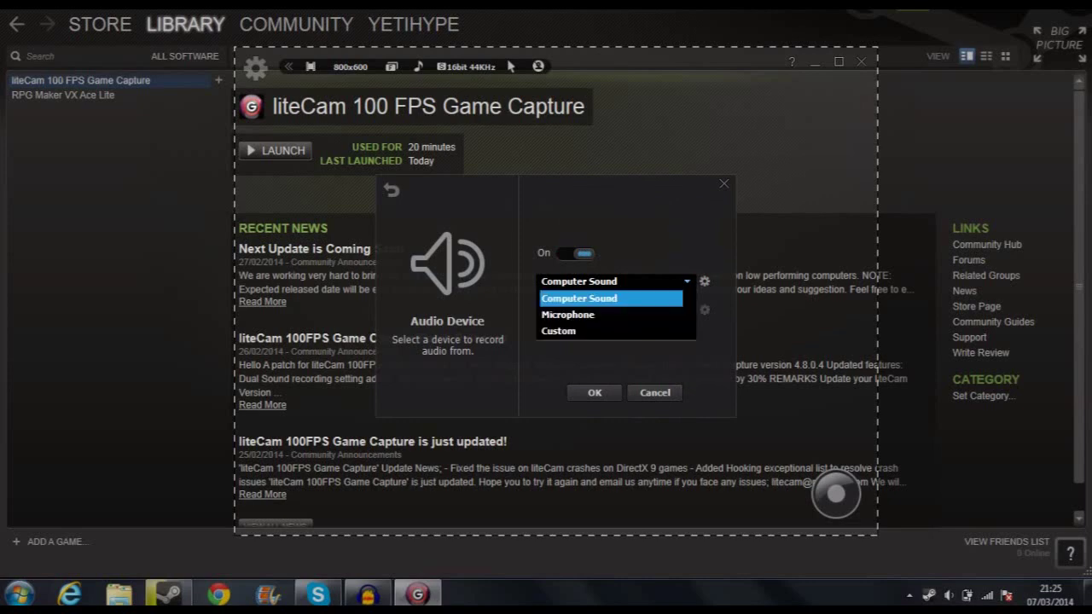
click(610, 298)
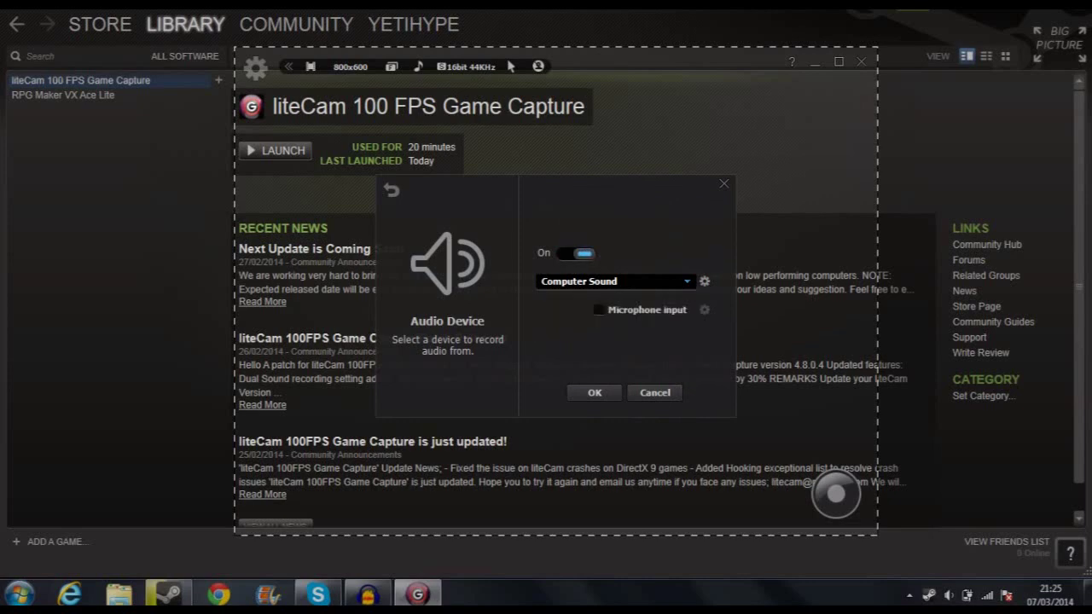
click(594, 393)
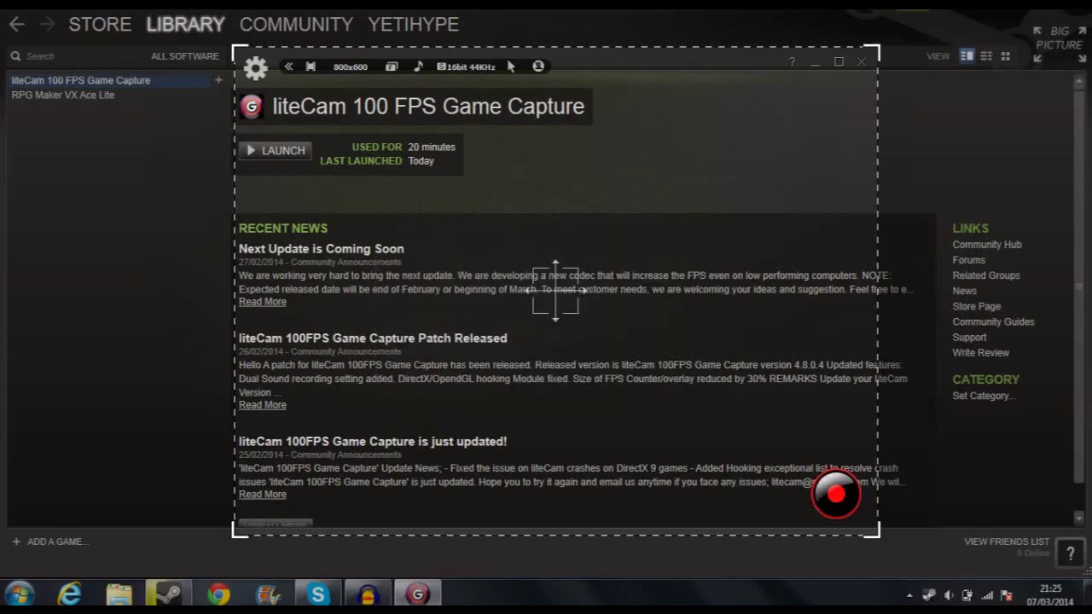
Open the Video Options and check the hidden system tray icons
click(255, 67)
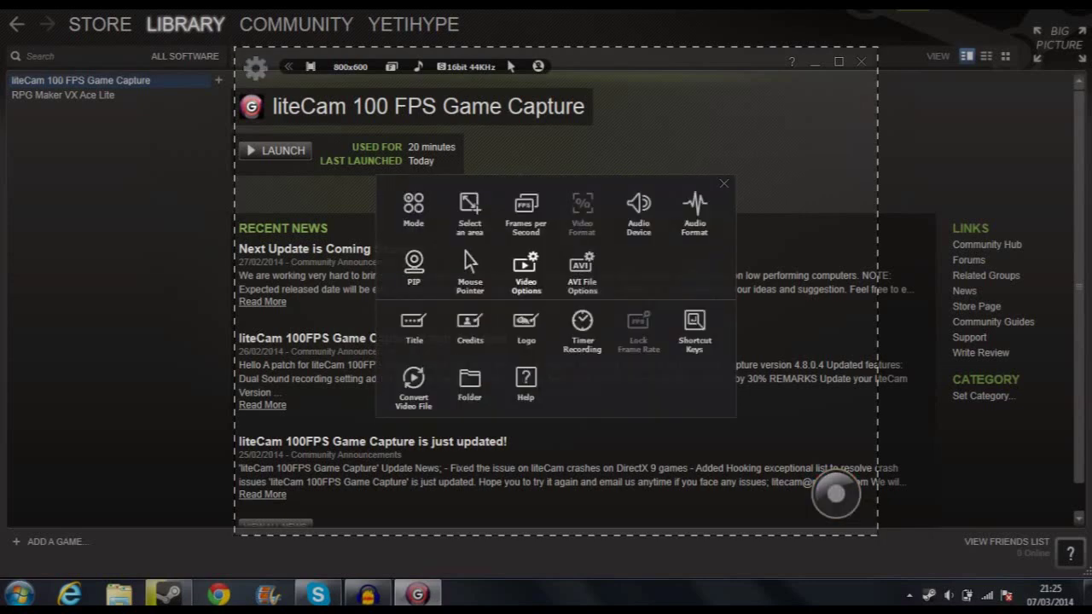
click(526, 271)
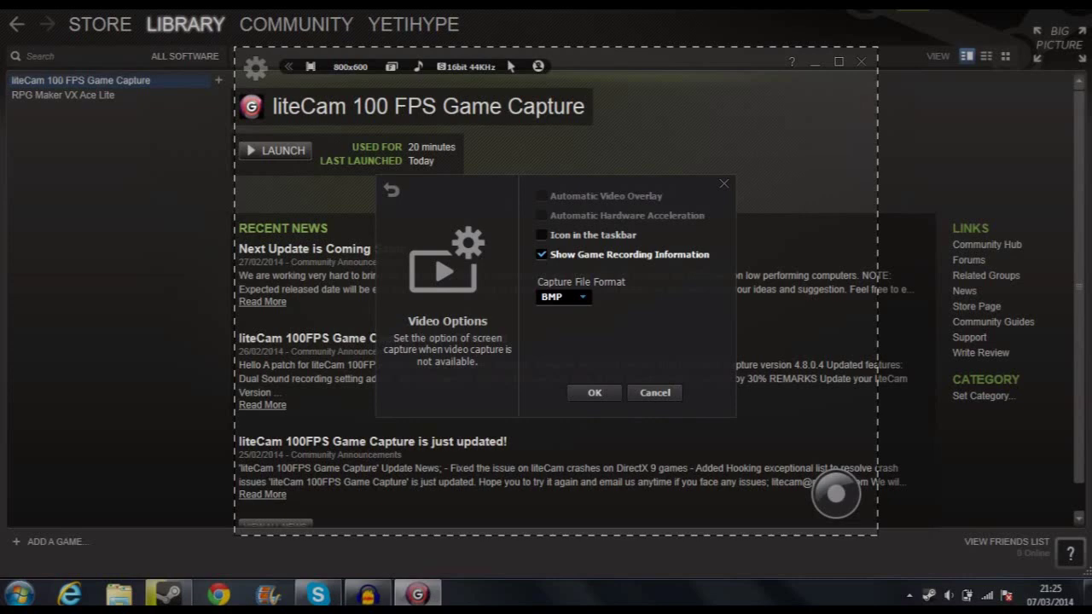
click(909, 595)
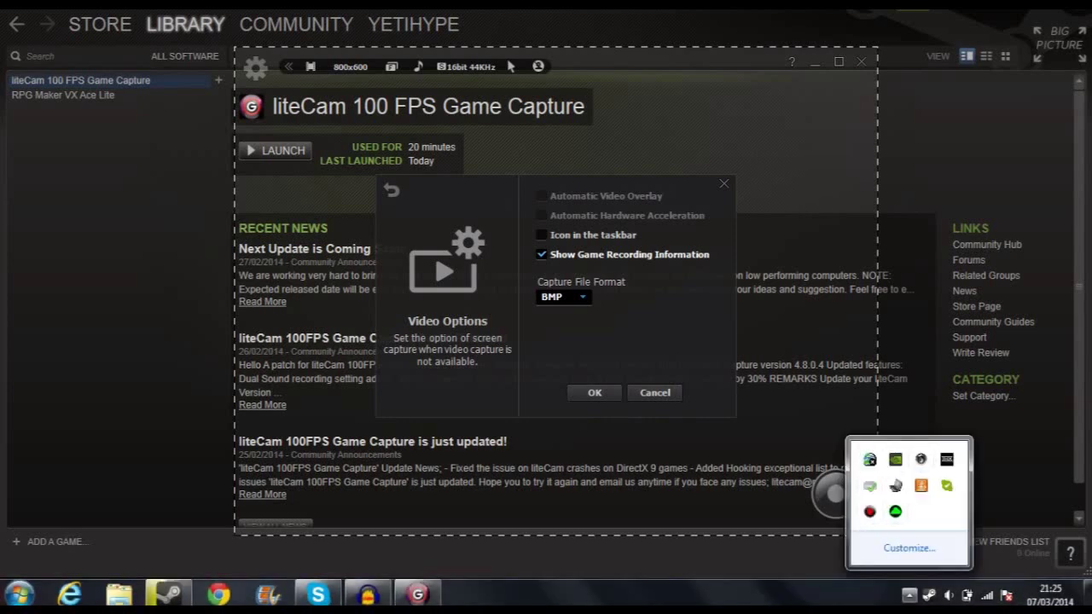
click(631, 341)
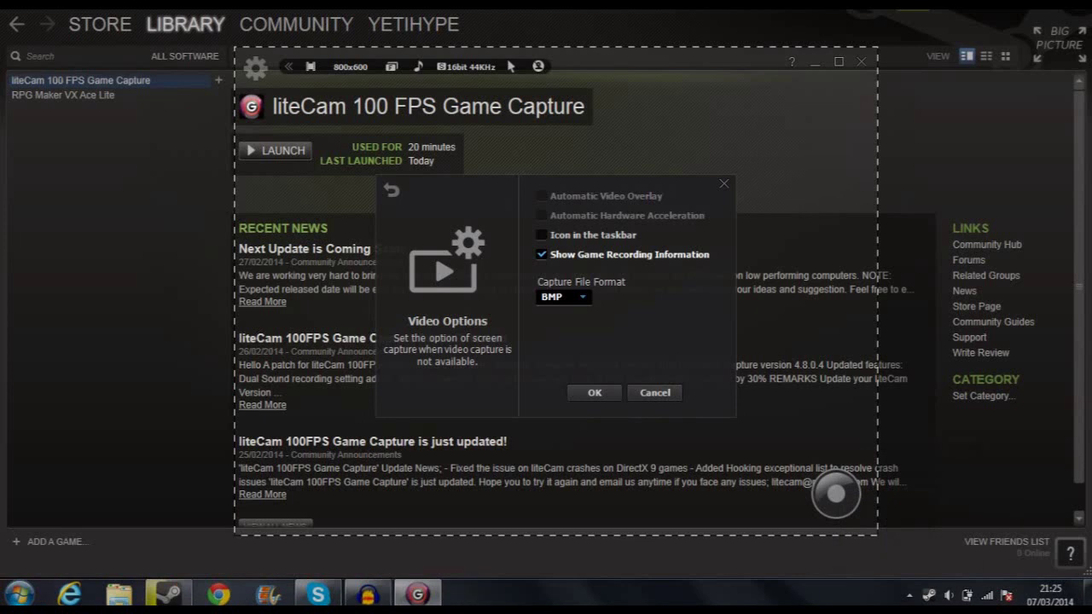
Set the capture file format to JPG and apply the video options
click(581, 297)
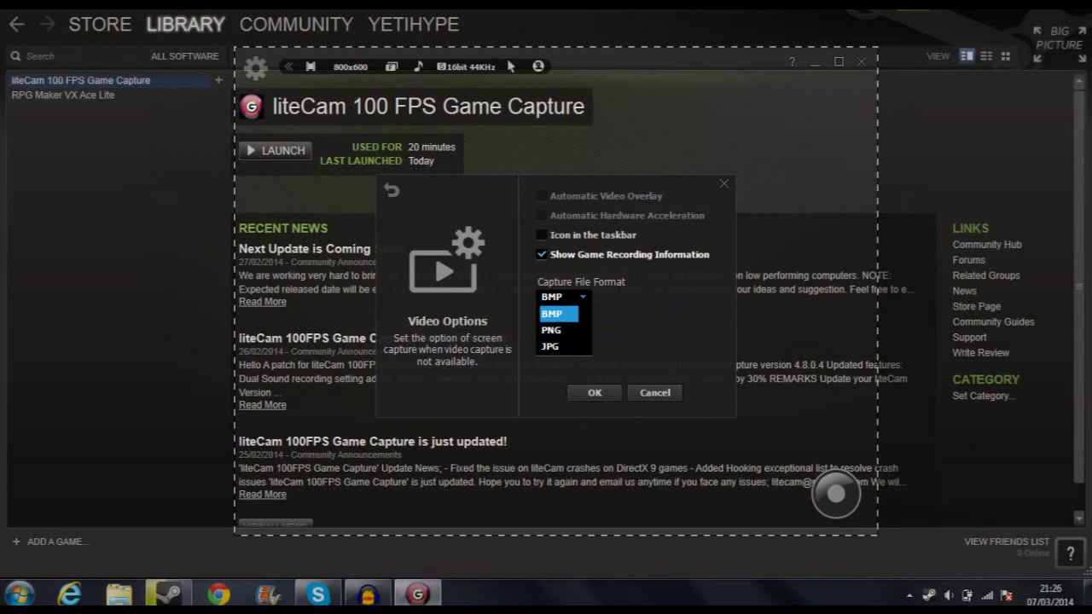
click(558, 345)
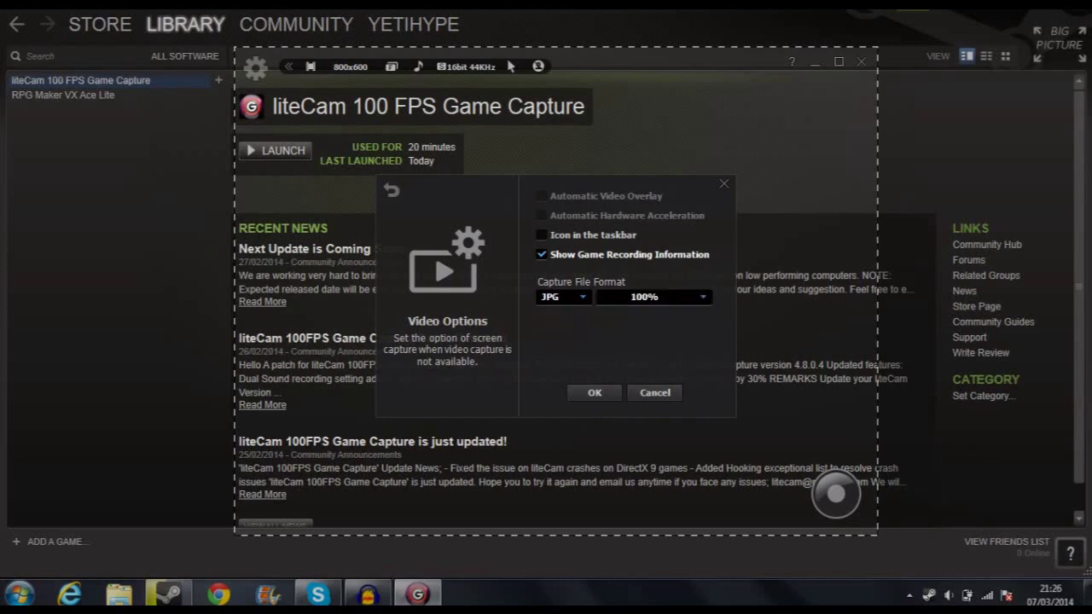
click(703, 297)
click(595, 392)
Open the AVI File Options, browse the Video Recording codec choices, and shift the recording frame slightly
click(255, 66)
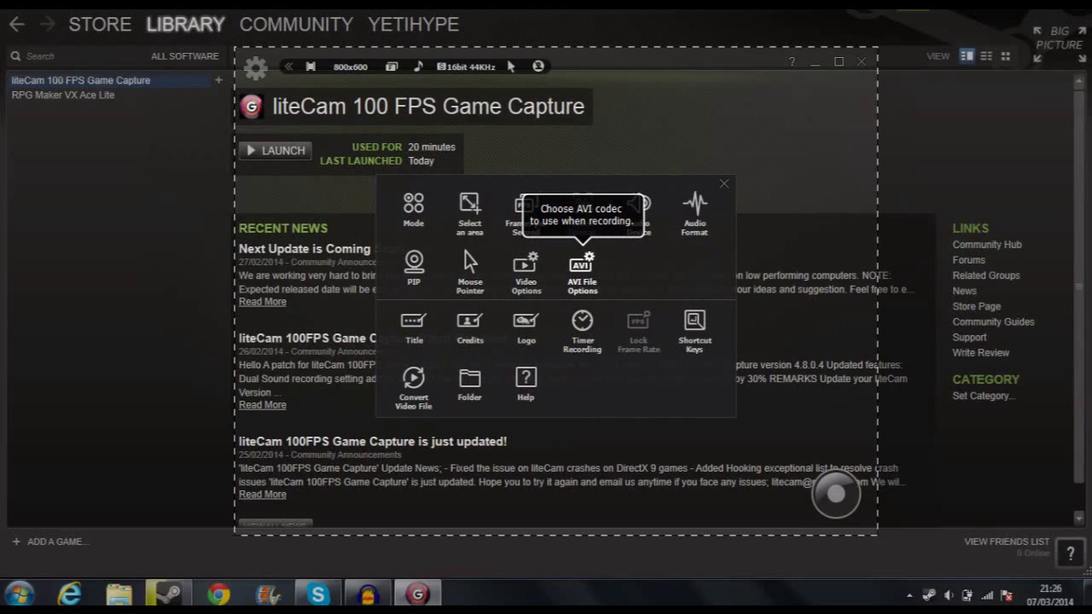
click(581, 266)
click(686, 214)
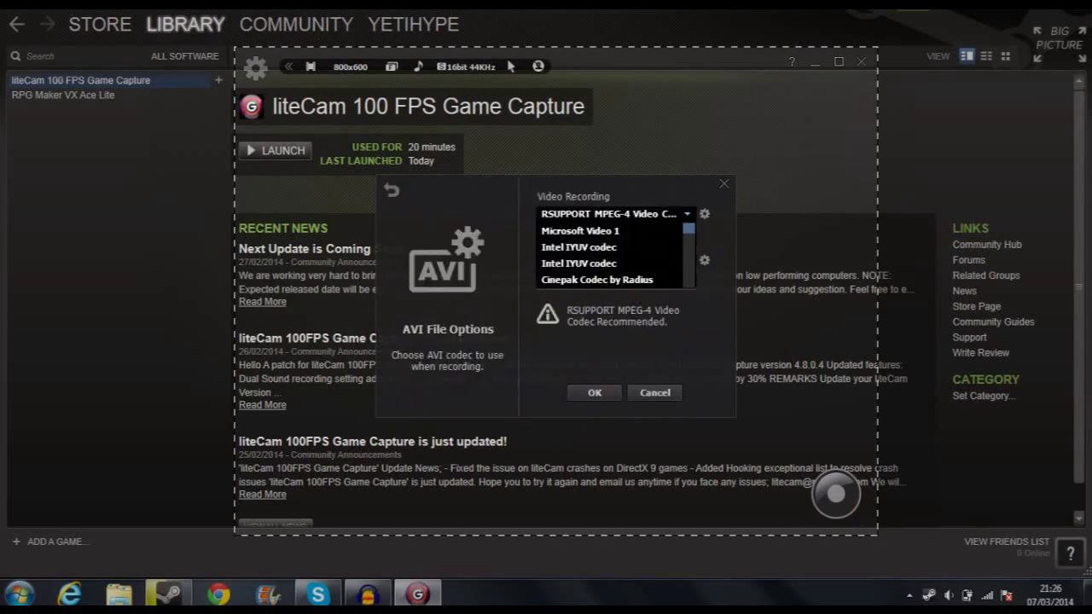
scroll(597, 246, down, 2)
scroll(597, 261, up, 2)
drag(507, 277, 498, 283)
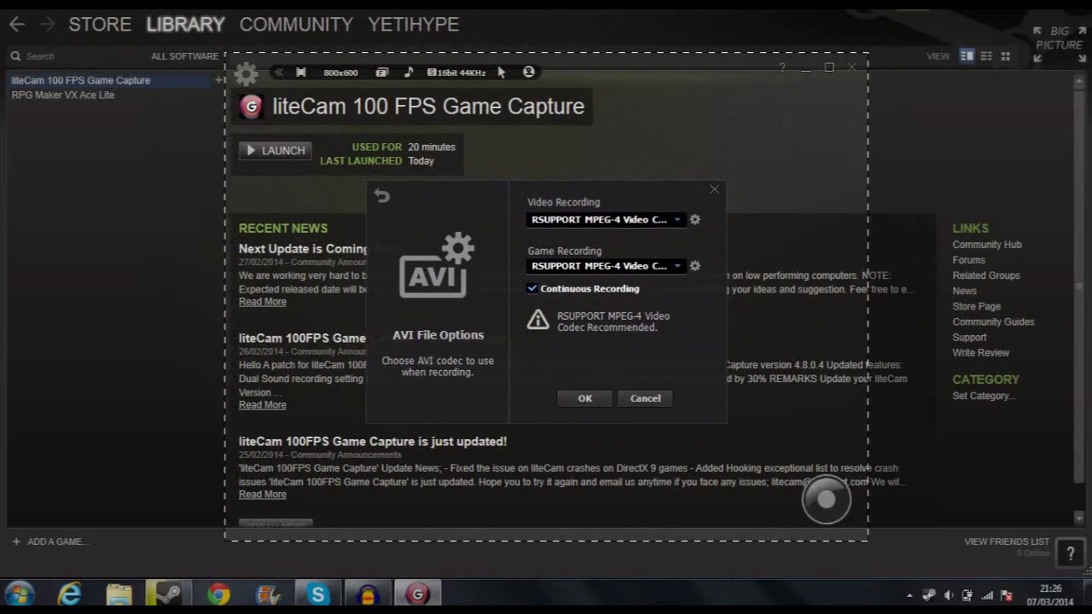
View the Game Recording codec choices, then nudge the recording frame further left and confirm the AVI file options
click(677, 266)
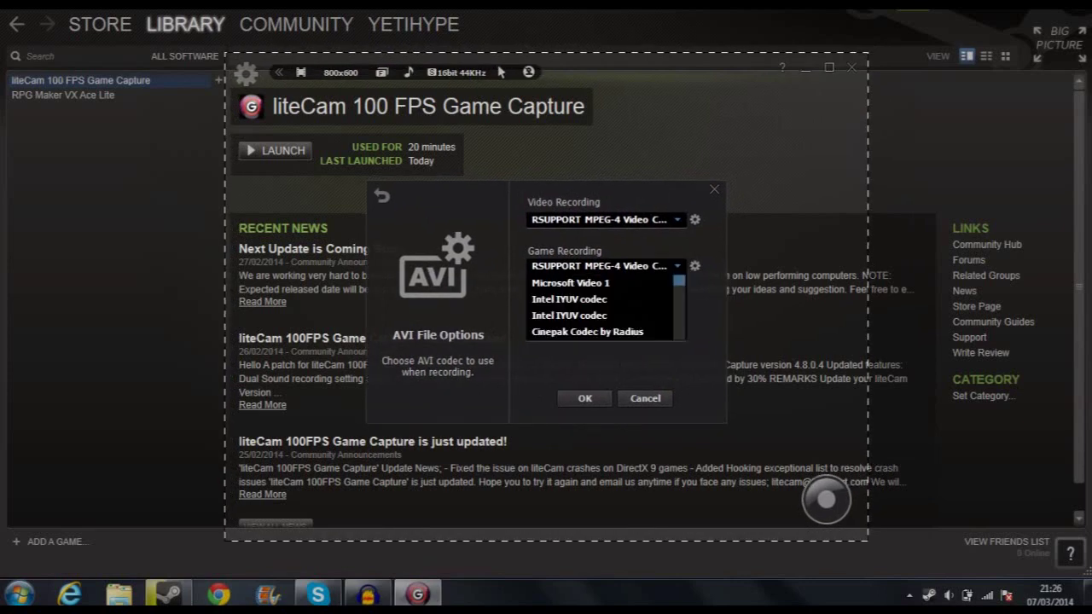
click(677, 266)
drag(497, 283, 482, 281)
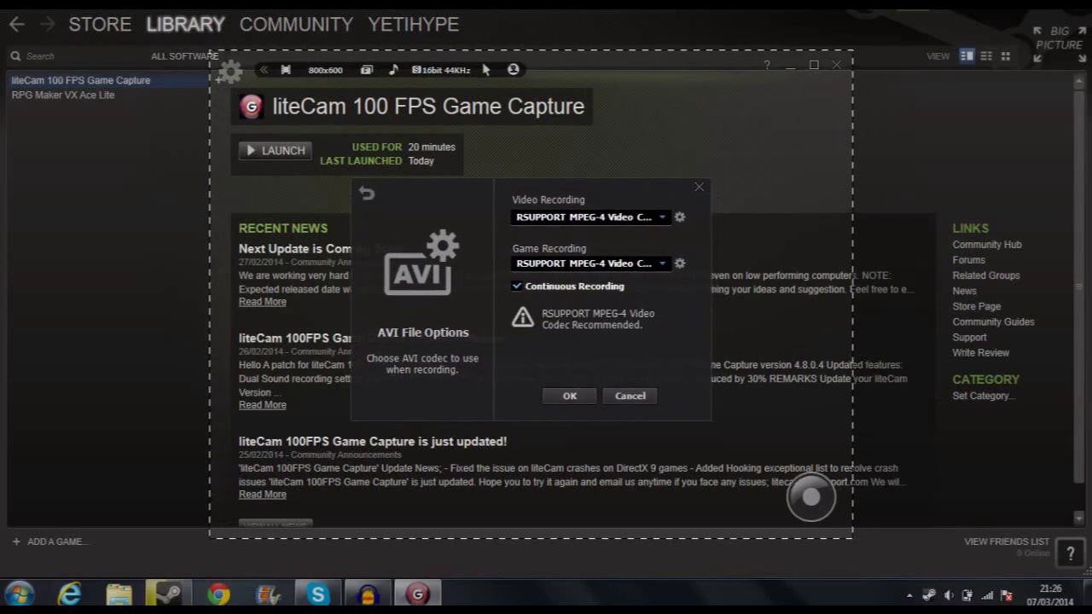
click(569, 396)
Inspect the RSUPPORT MPEG-4 codec configuration for Video Recording and cancel out of the AVI file options
click(231, 72)
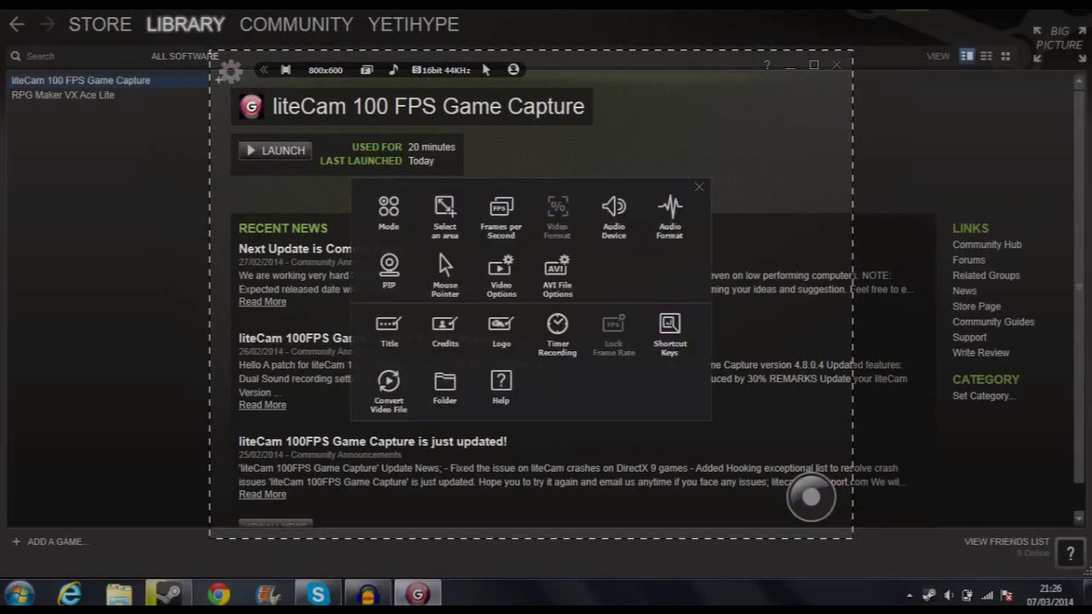
click(560, 266)
click(680, 216)
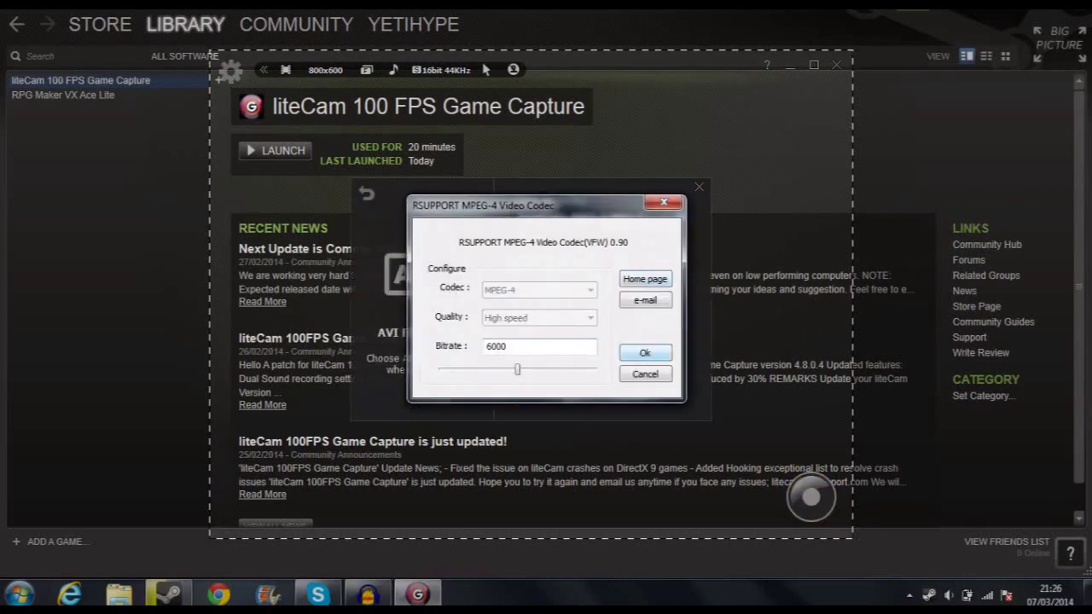
click(646, 374)
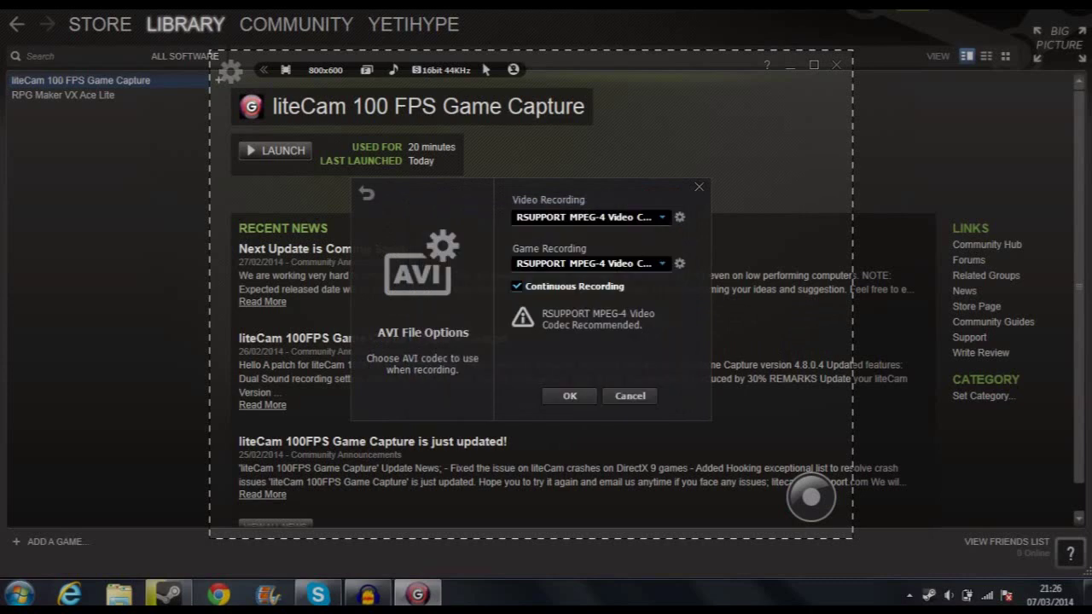
click(629, 396)
View the Title options for adding a title to the video and close the settings
click(231, 72)
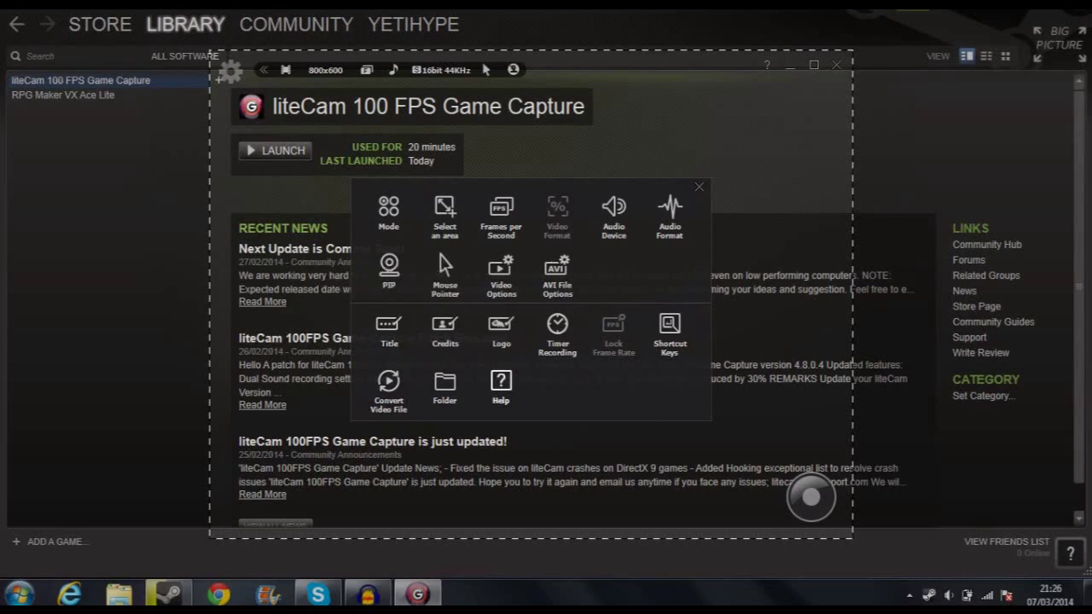
click(388, 327)
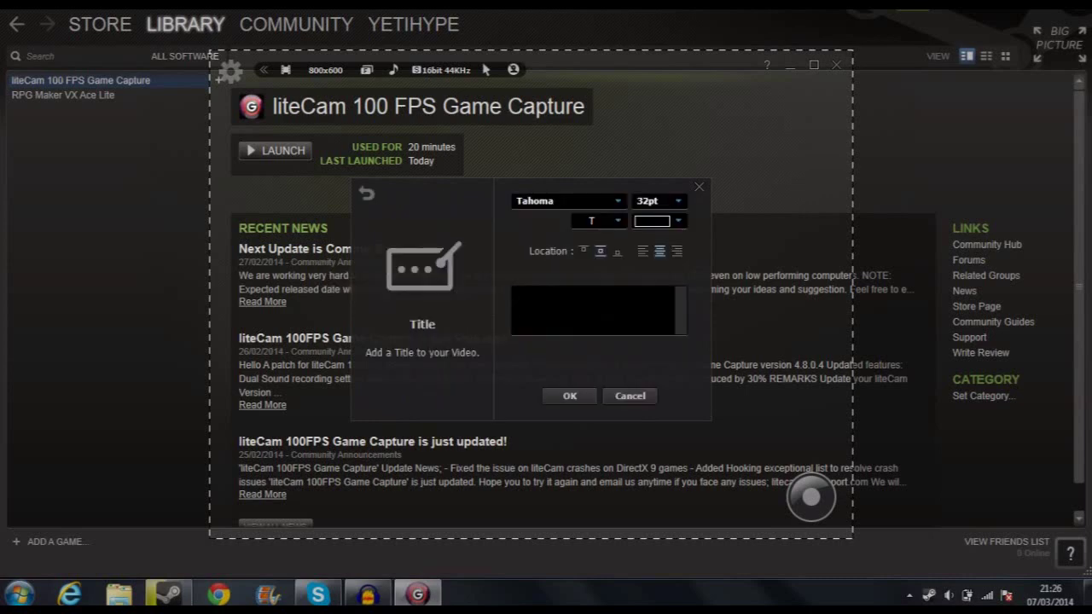
click(698, 186)
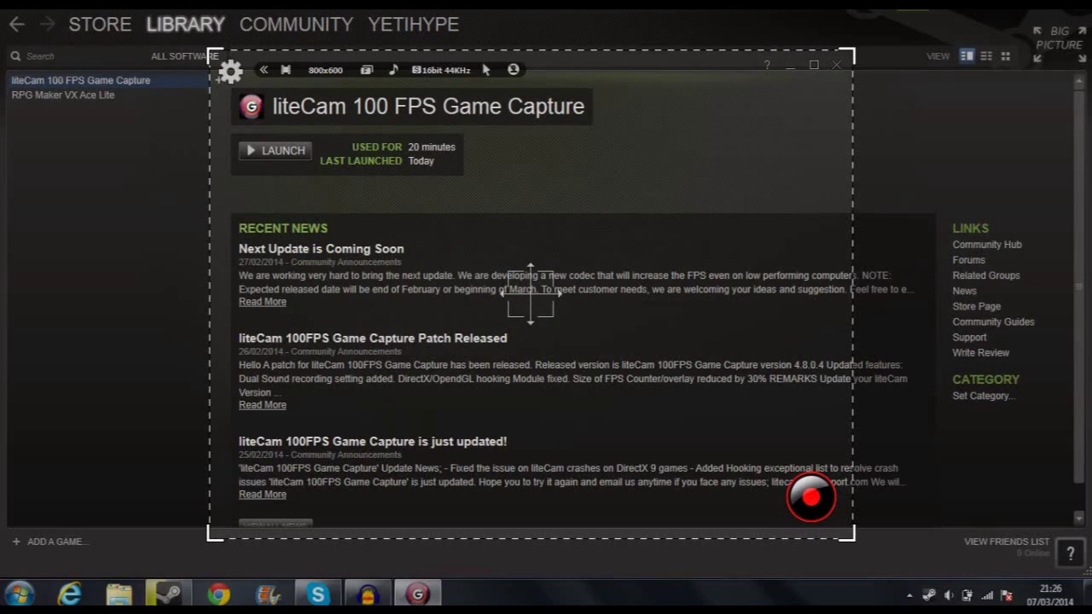
View the Credits options for adding credits to the video, including font, size and alignment, and return to the settings overview
click(231, 71)
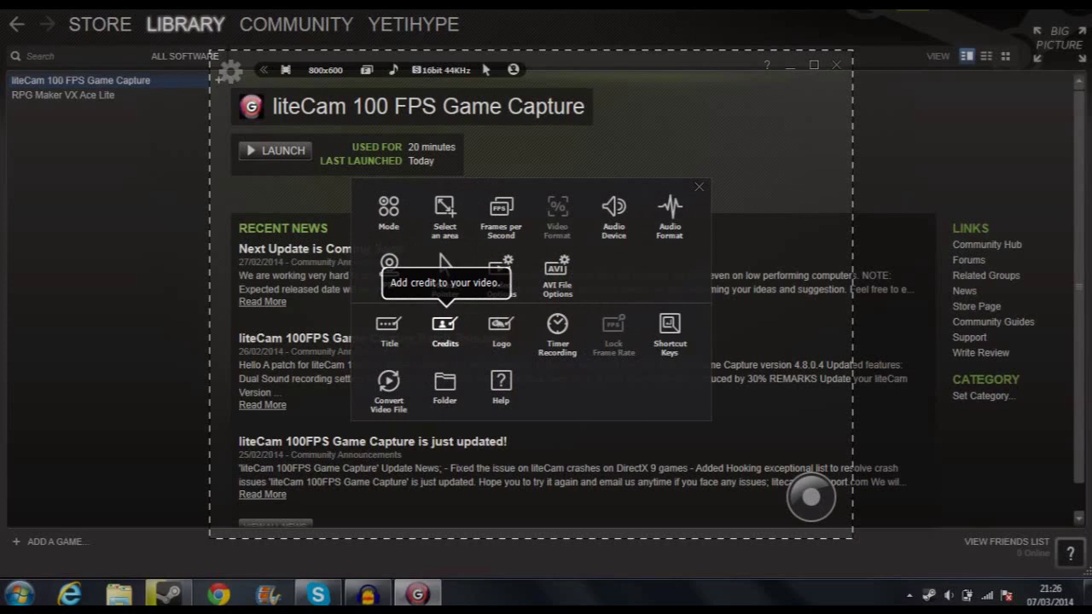
click(444, 326)
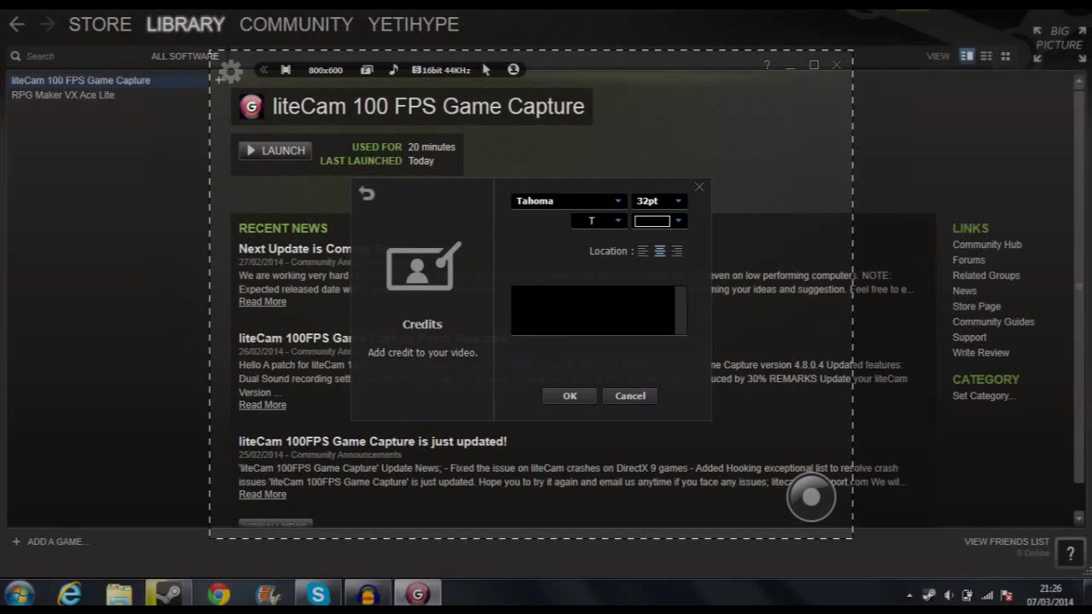
click(367, 194)
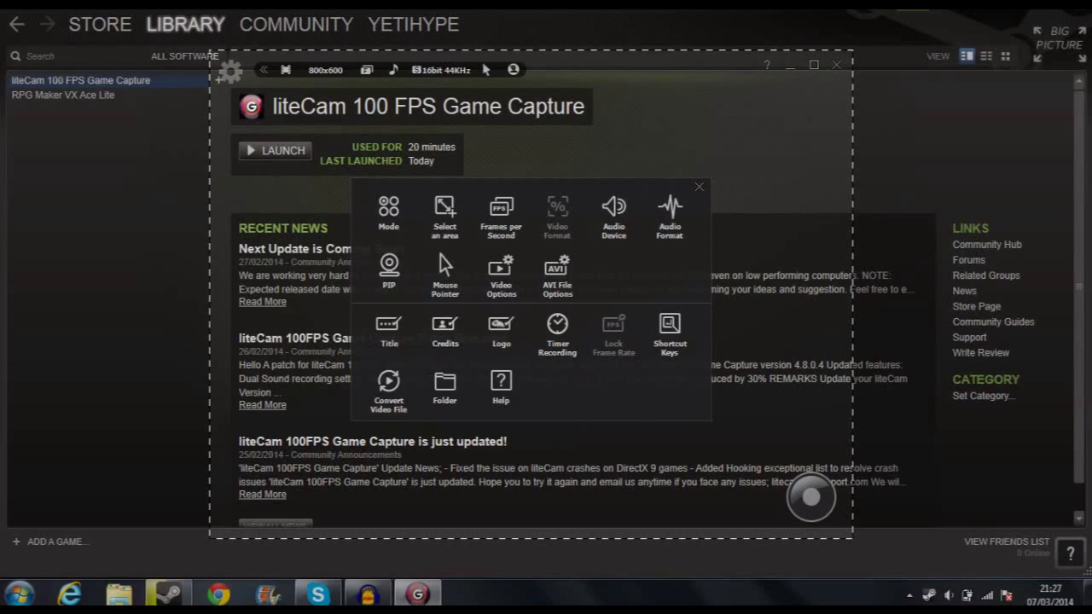
Turn on the Logo option for the video and choose the Yeti PNG image from the Desktop as its file
click(501, 328)
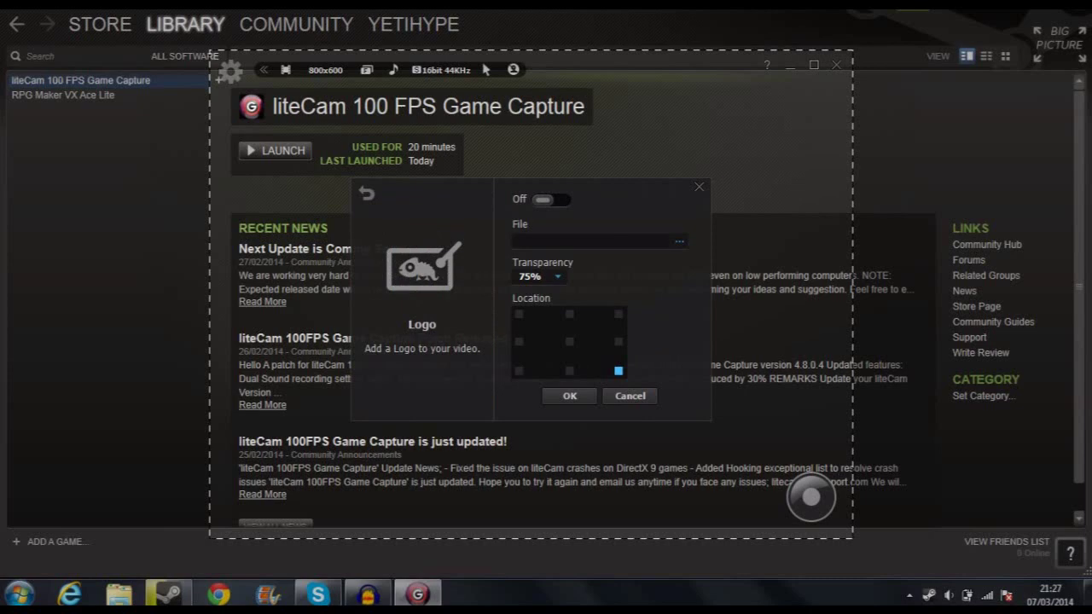
click(551, 199)
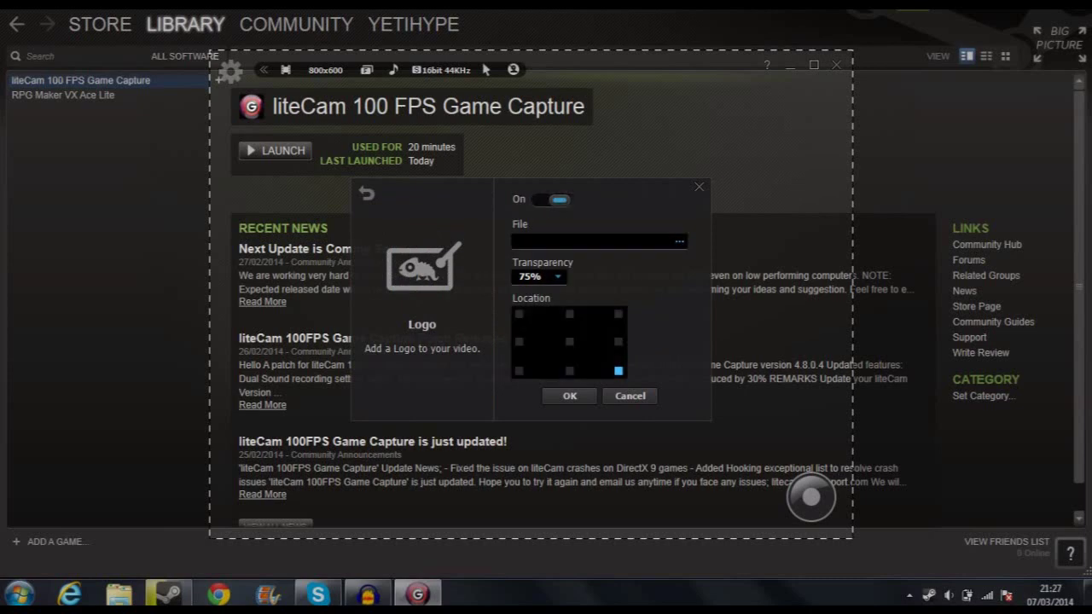
click(679, 241)
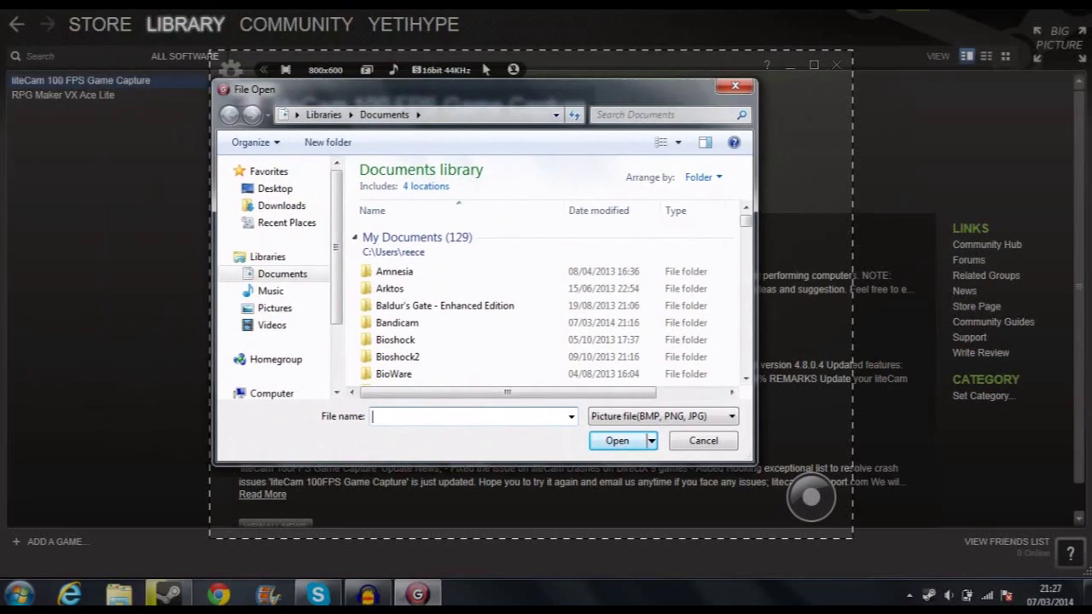
click(275, 189)
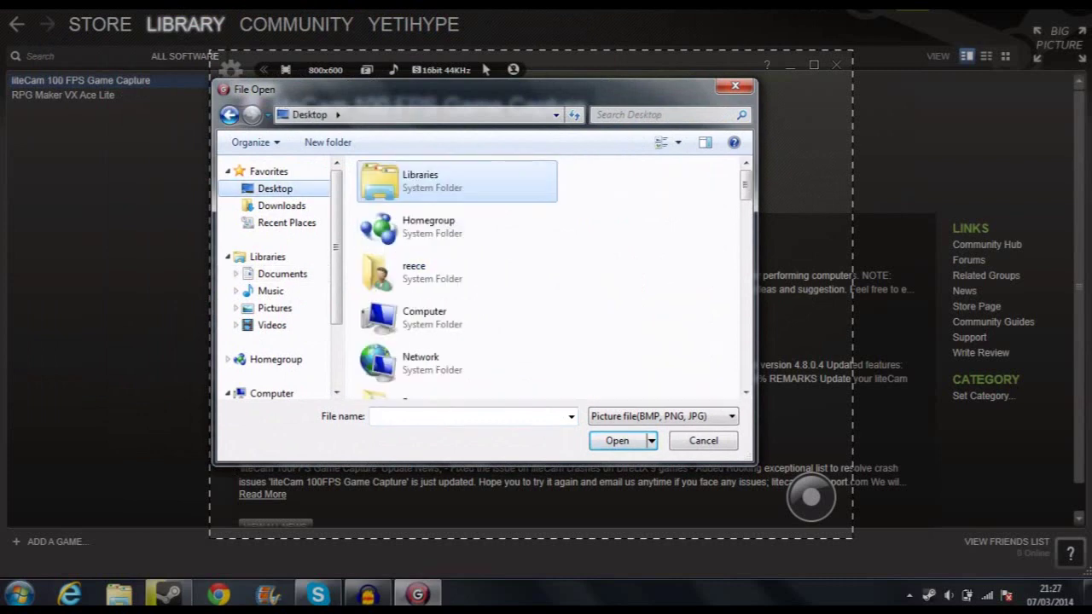
drag(745, 185, 745, 371)
click(458, 378)
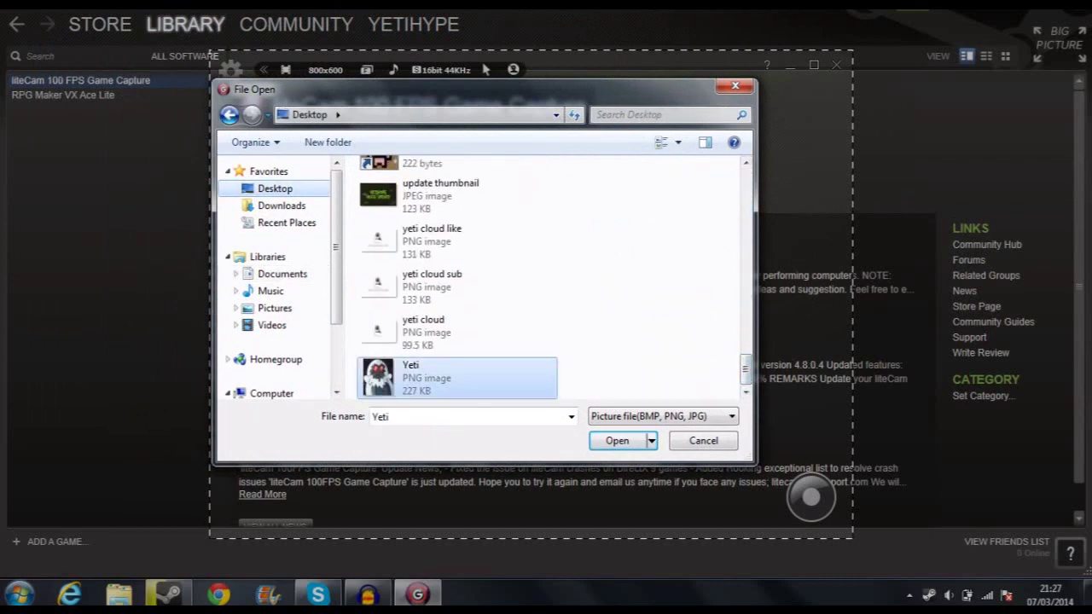
double_click(457, 378)
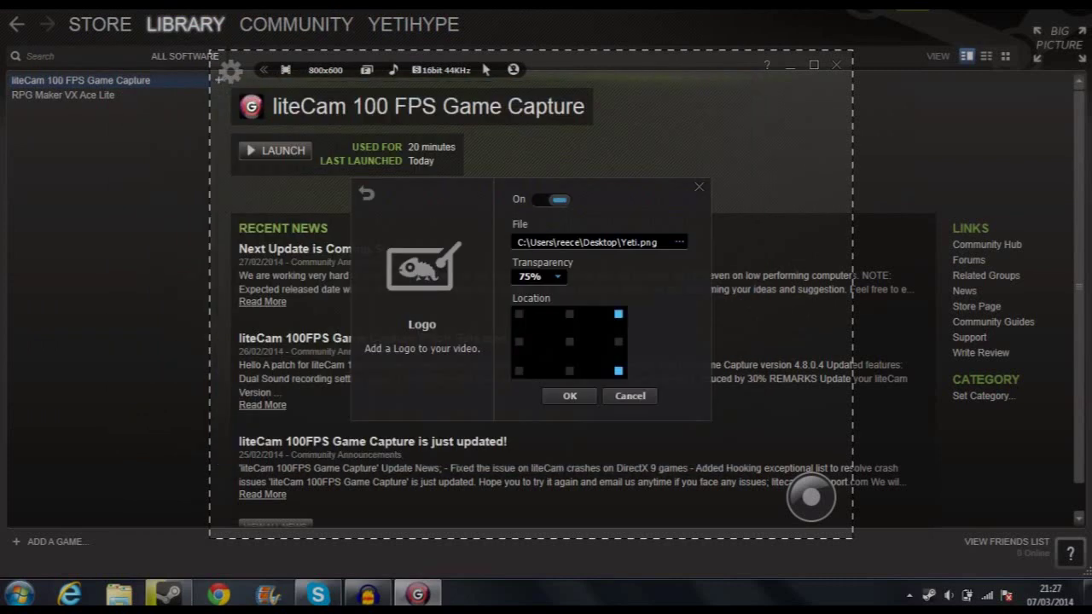
Place the logo in the video's upper-right corner, set its transparency to 100%, and confirm the logo settings
click(619, 314)
click(538, 276)
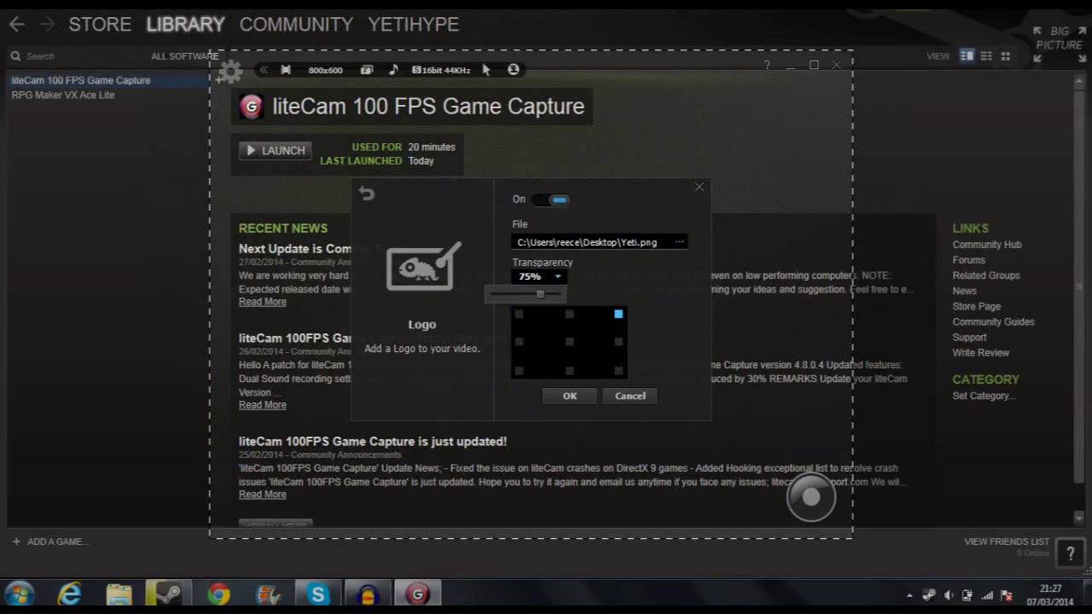
drag(540, 294, 594, 283)
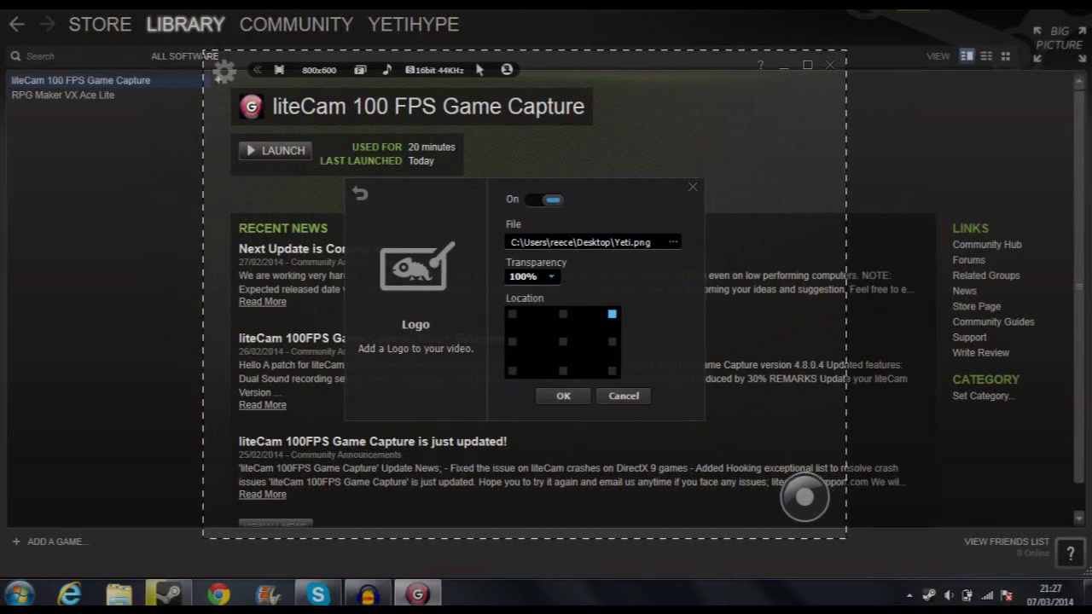
click(563, 395)
Examine the Timer Recording options and the Shortcut Keys assigned to recording, pausing, stopping, drawing and capturing
click(225, 71)
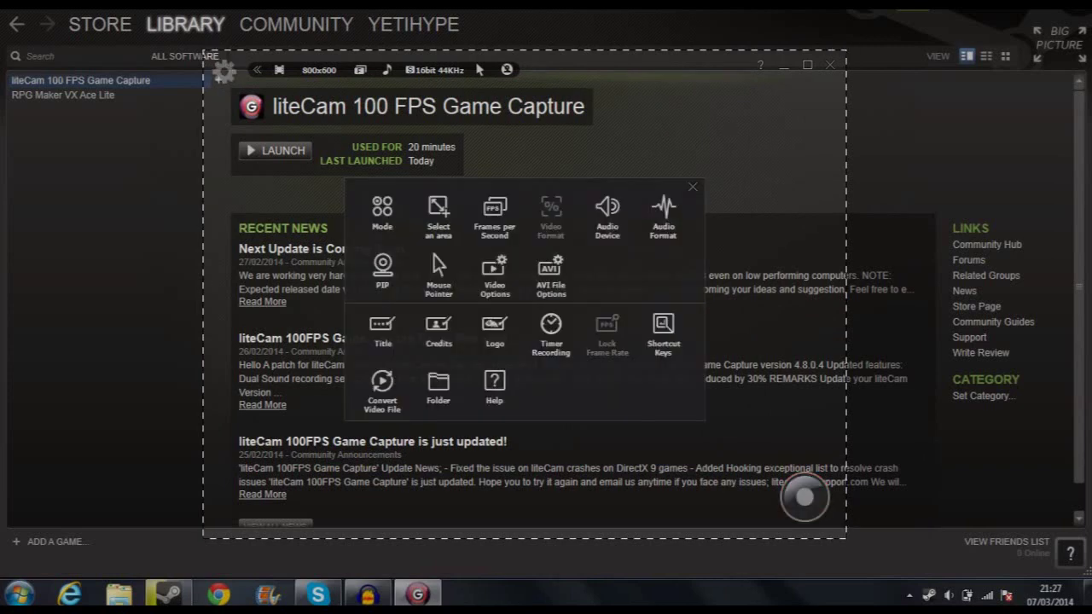
click(551, 328)
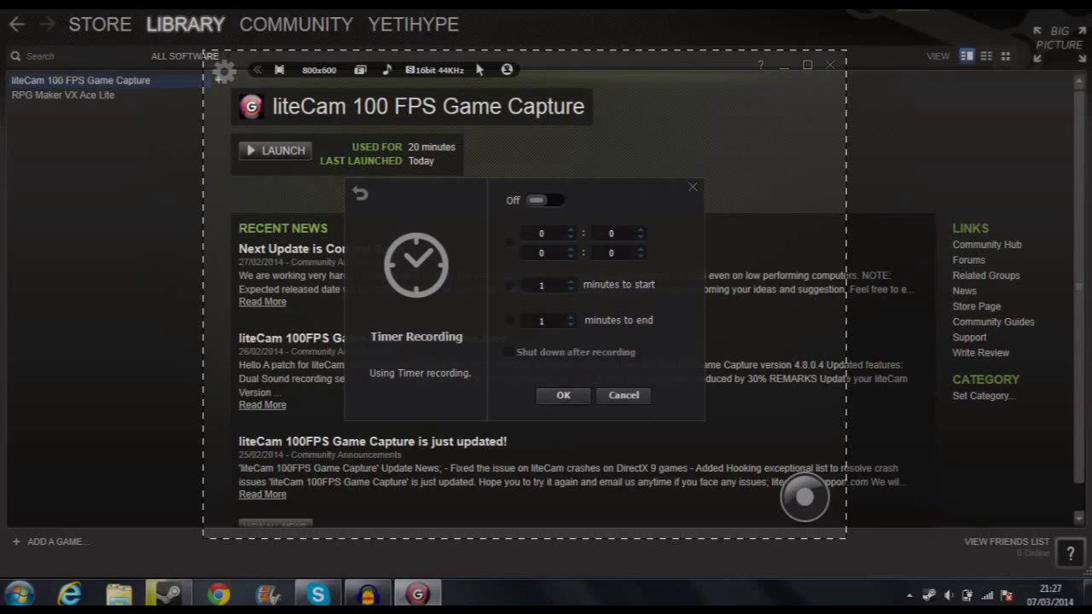
click(360, 193)
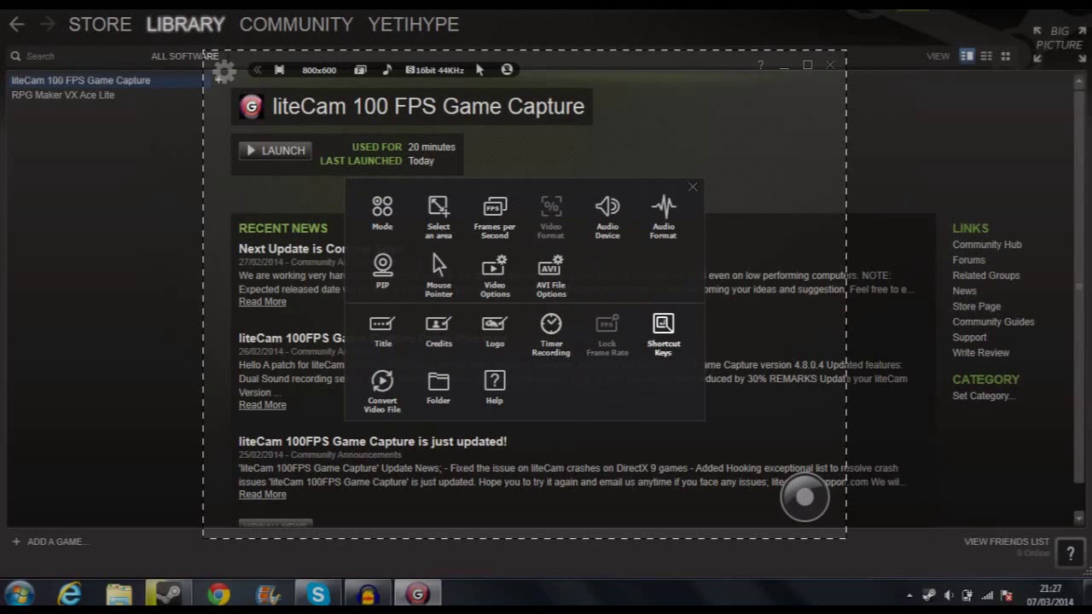
click(663, 328)
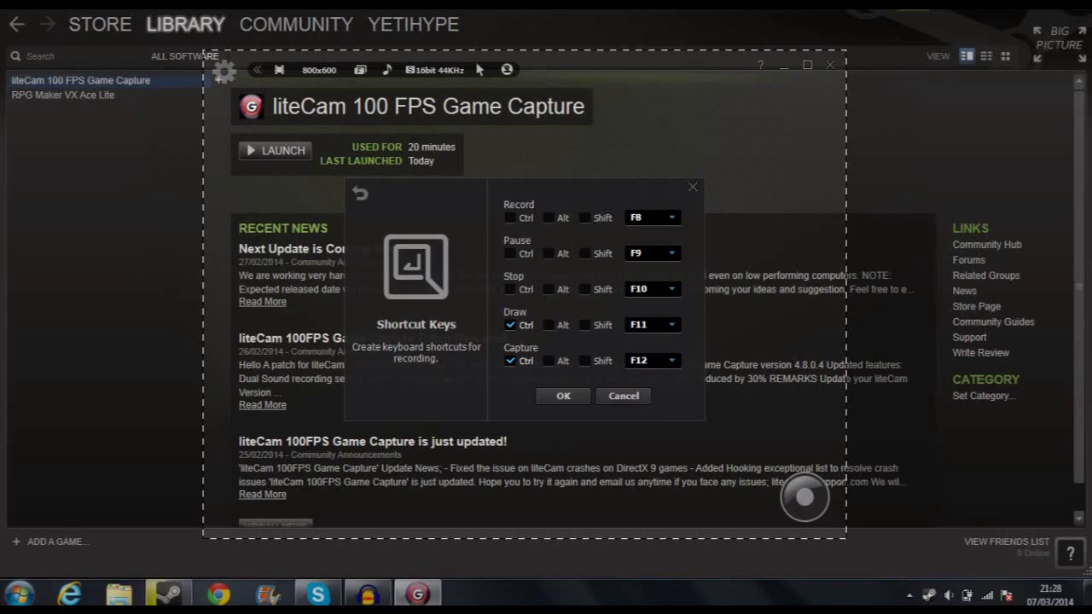
click(360, 193)
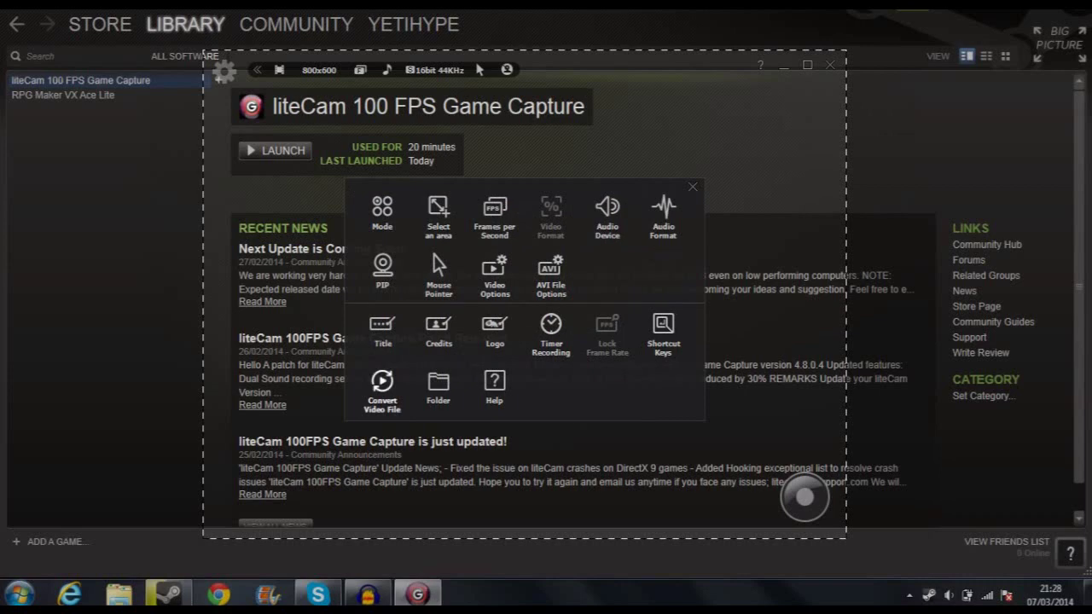
Inspect the Convert Video File options, including the output formats and quality presets, without converting anything
click(382, 381)
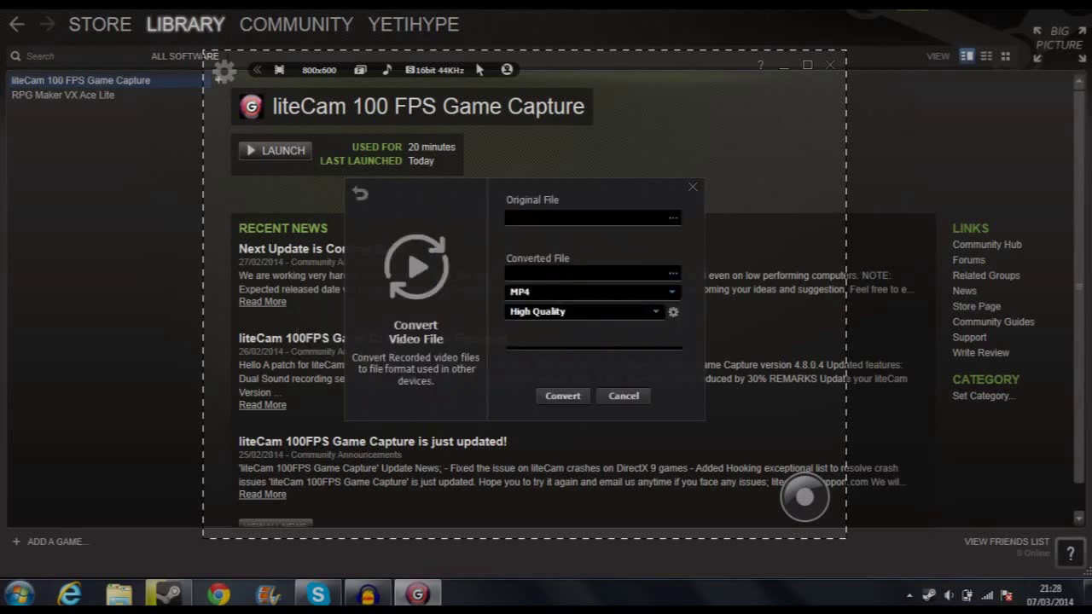
click(671, 292)
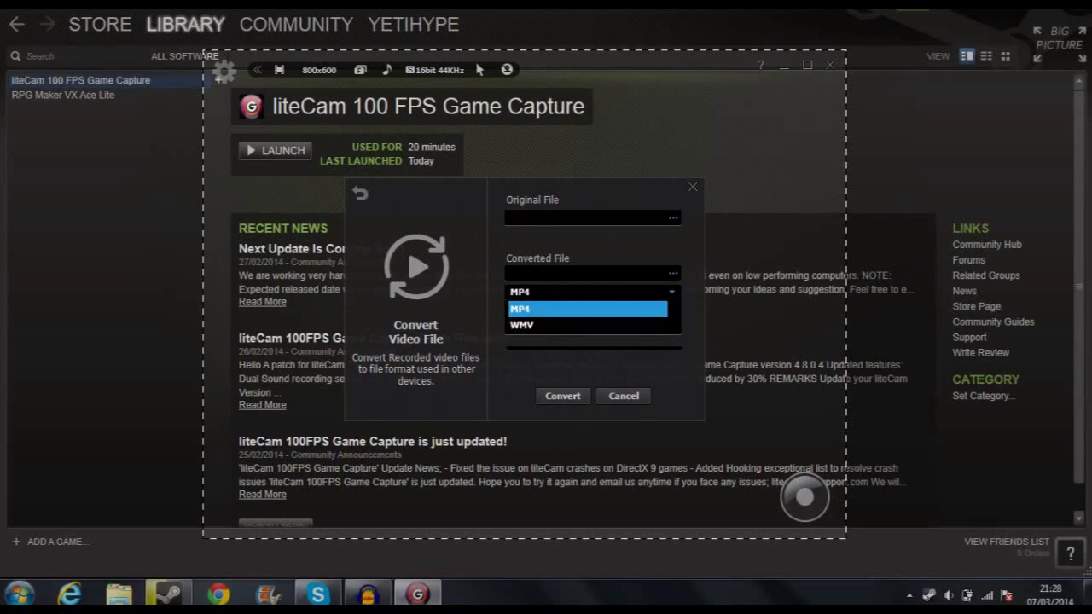
click(671, 291)
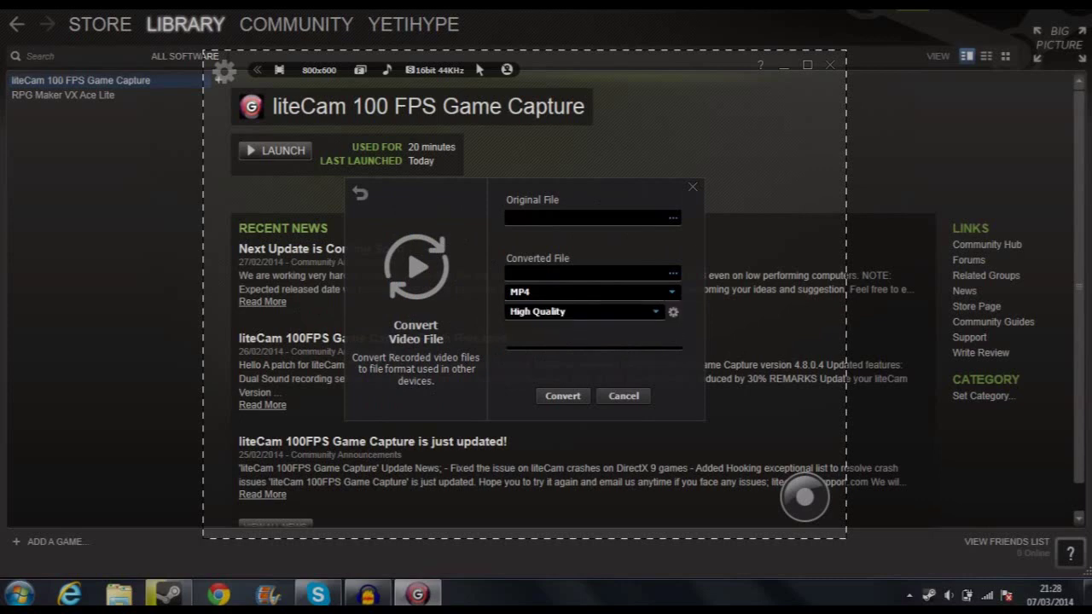
click(655, 312)
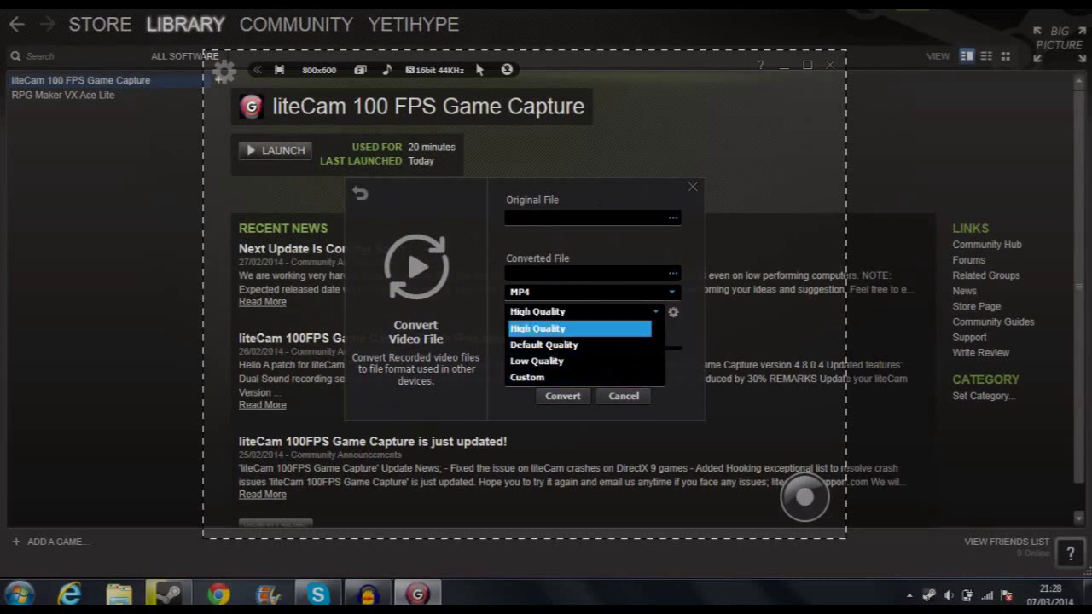
key(Return)
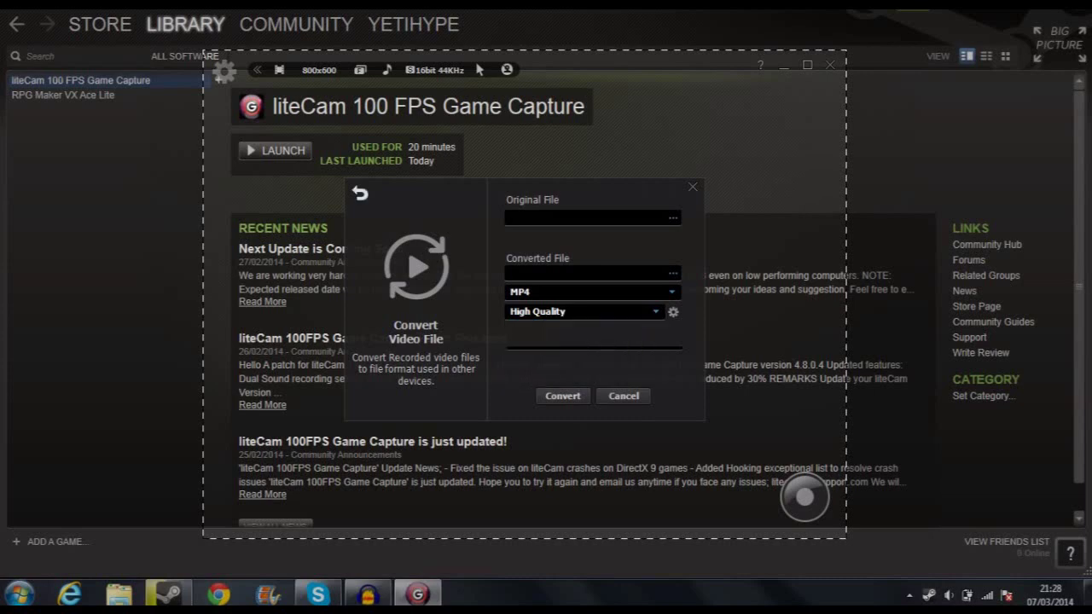
click(360, 194)
click(382, 384)
click(360, 194)
Check the work and log folder locations for recordings, leave the settings, and exit liteCam
click(436, 382)
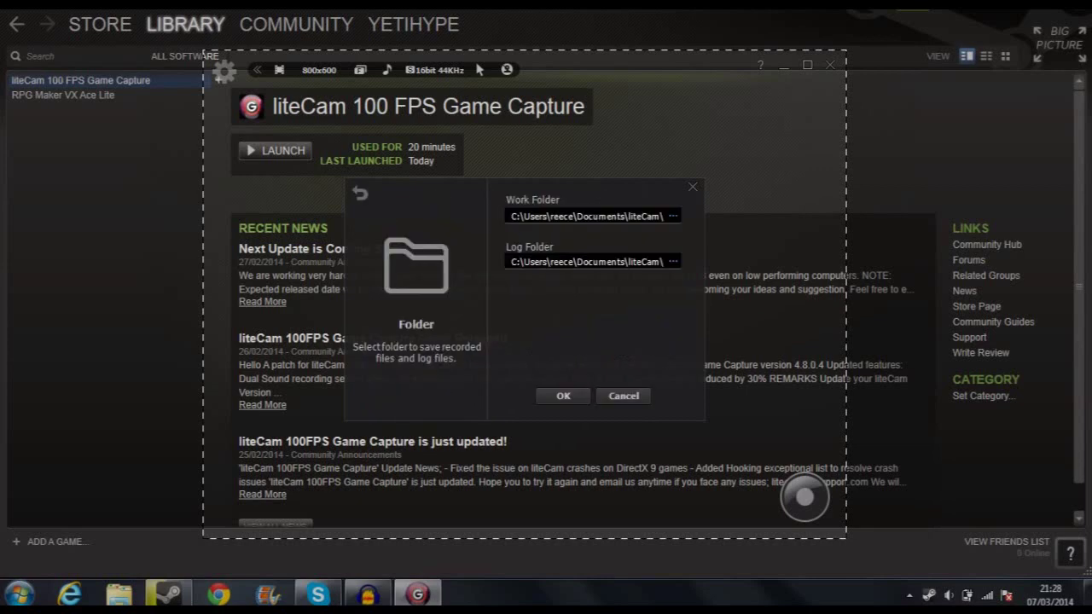
click(360, 194)
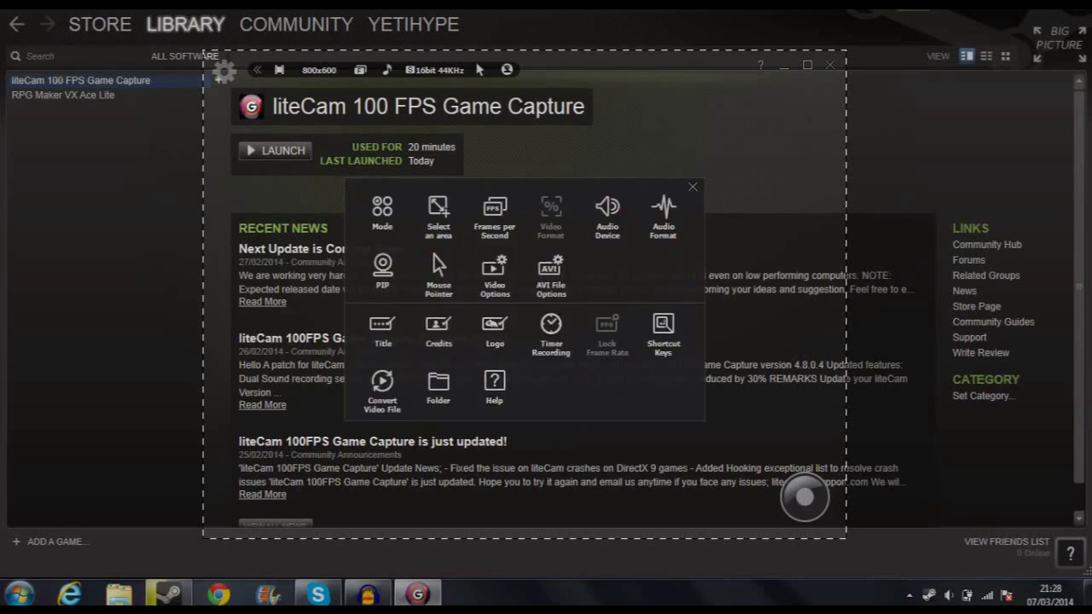
click(222, 75)
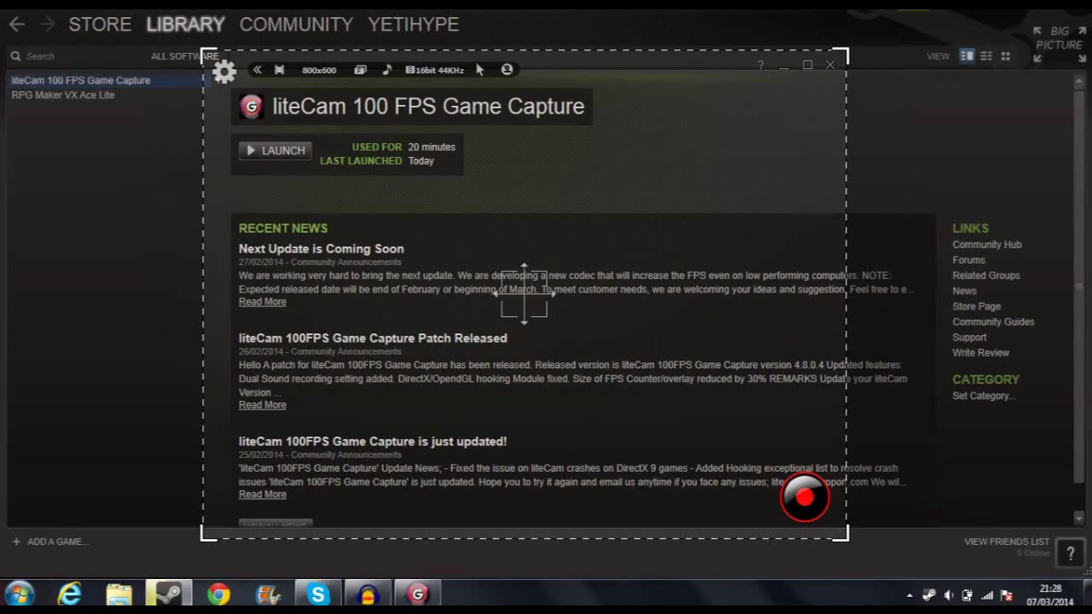
click(830, 65)
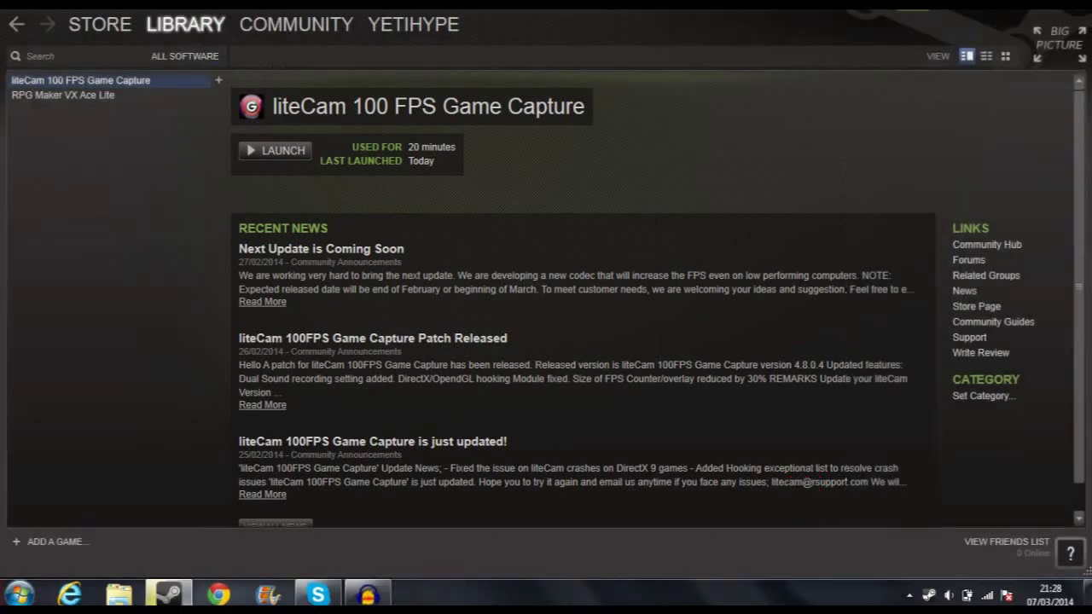
Open the liteCam 100 FPS Game Capture store page and examine its purchase offer, discounted price and promotion end date
click(977, 306)
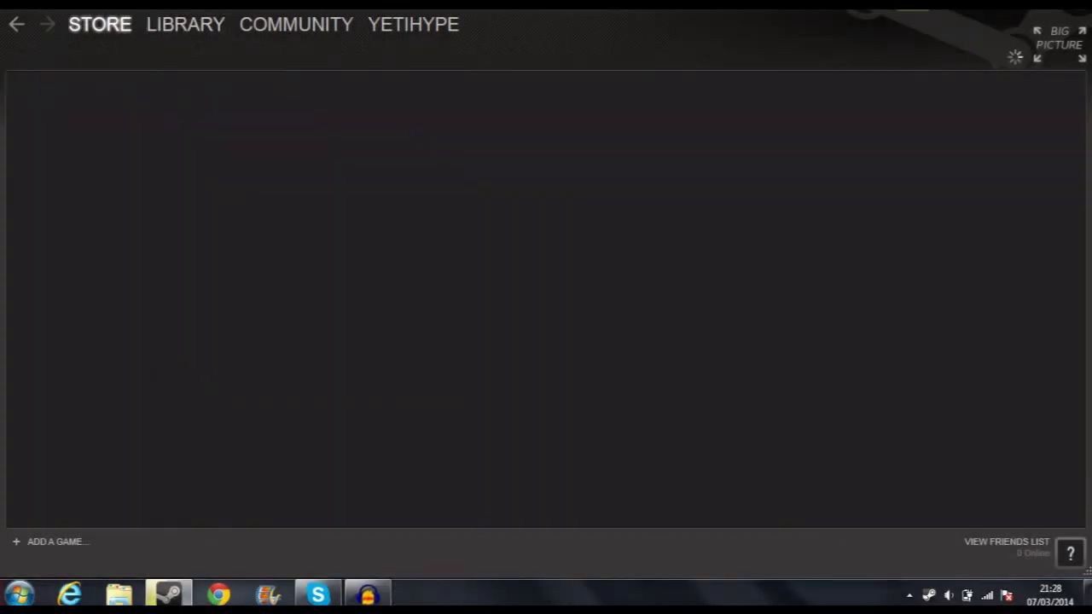
scroll(545, 299, down, 5)
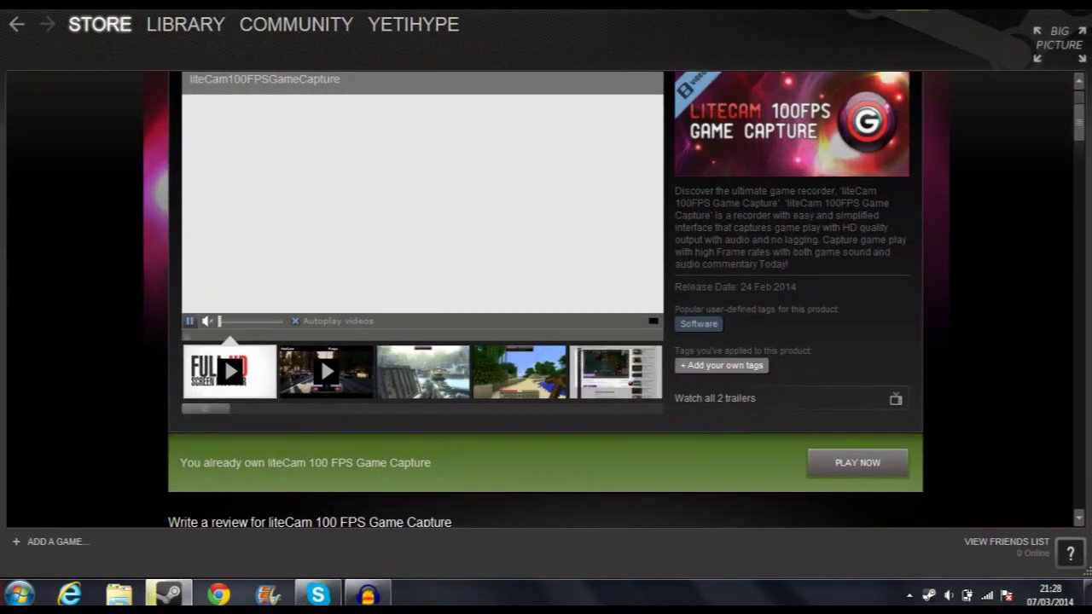
scroll(546, 299, down, 3)
scroll(545, 299, up, 3)
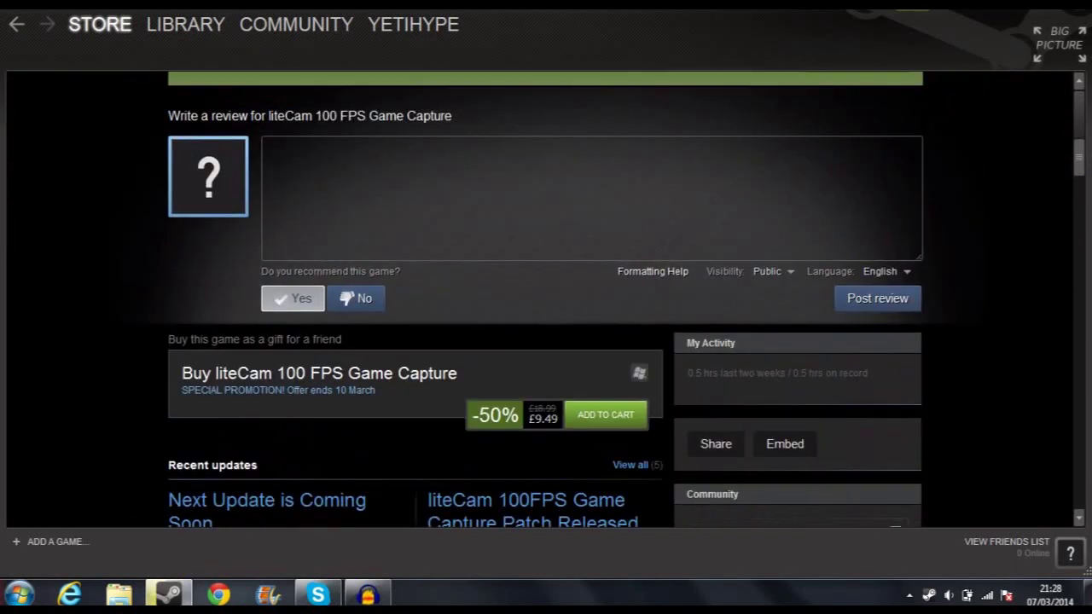
scroll(545, 298, down, 3)
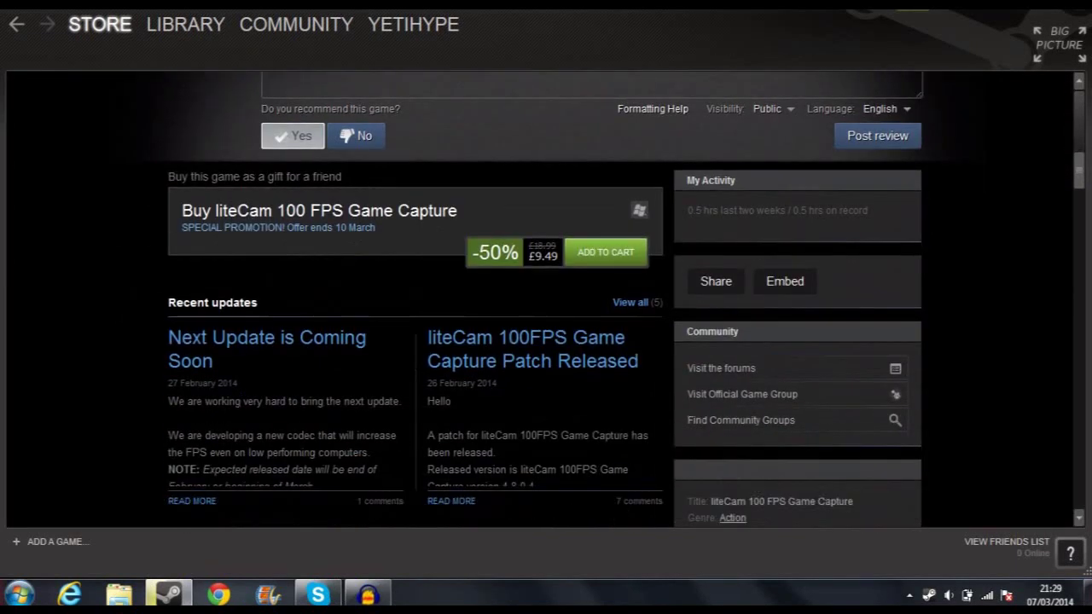
drag(528, 245, 558, 257)
click(556, 257)
drag(335, 227, 376, 228)
click(377, 229)
Look over the store page's trailer and review sections again, and return to the library filtered to Installed items
scroll(545, 298, up, 4)
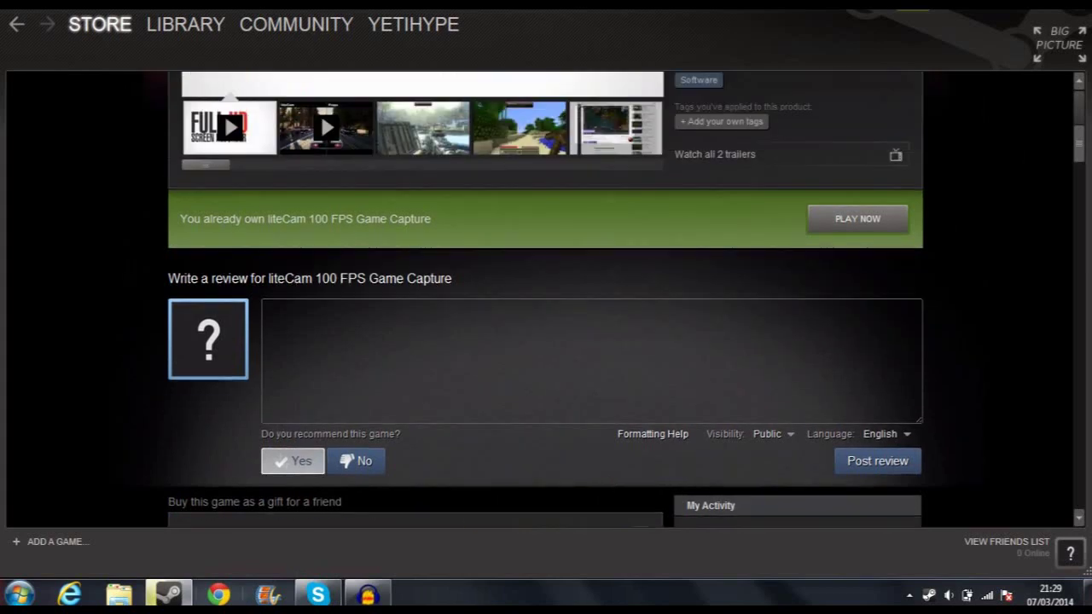
scroll(546, 298, down, 3)
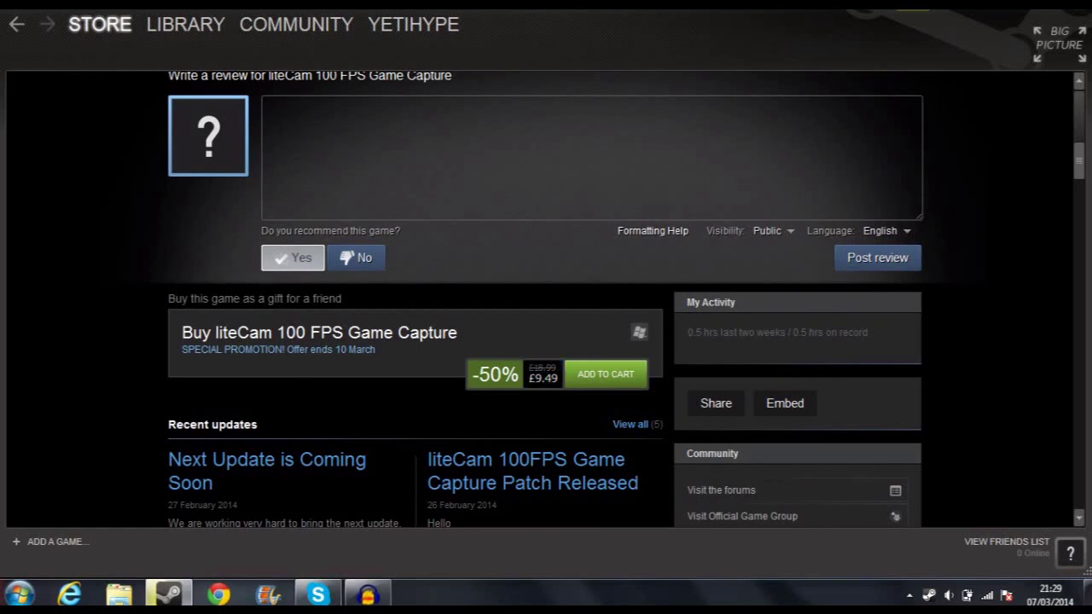
scroll(546, 375, up, 4)
scroll(545, 299, up, 3)
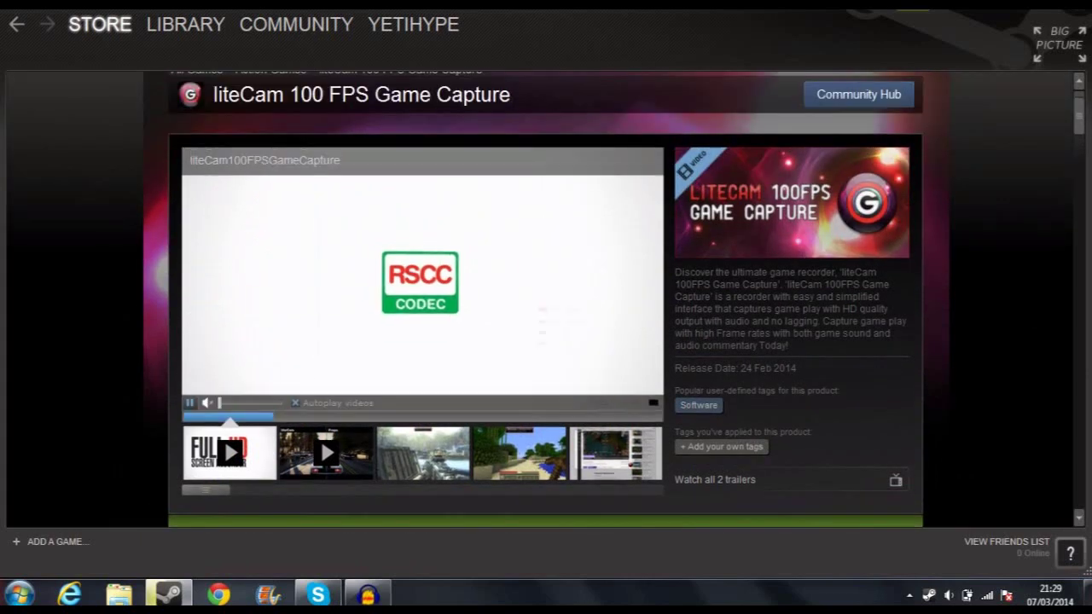
scroll(546, 298, down, 3)
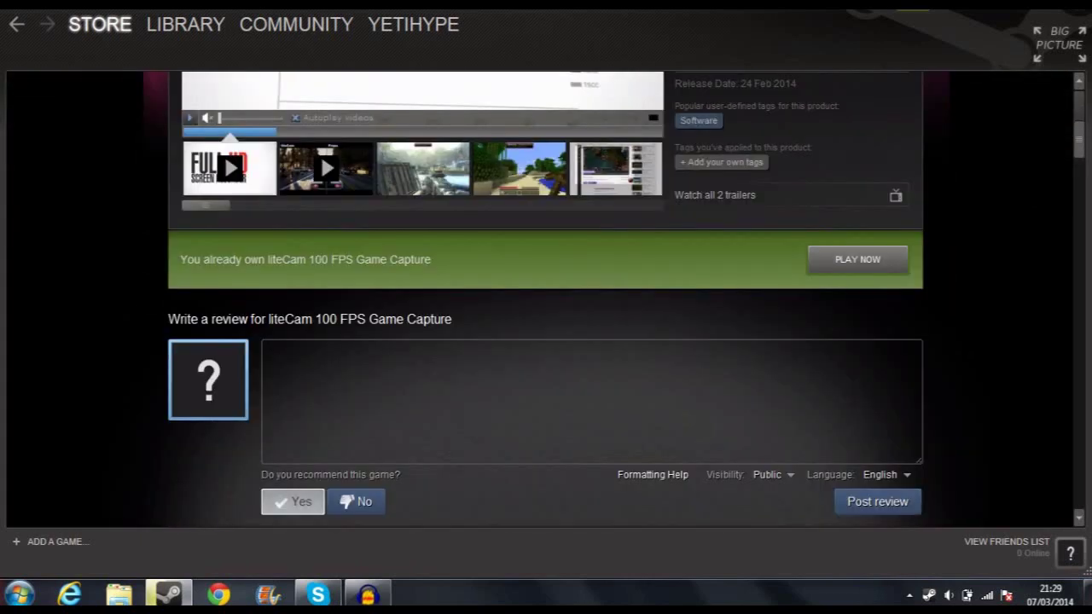
mouse_move(185, 25)
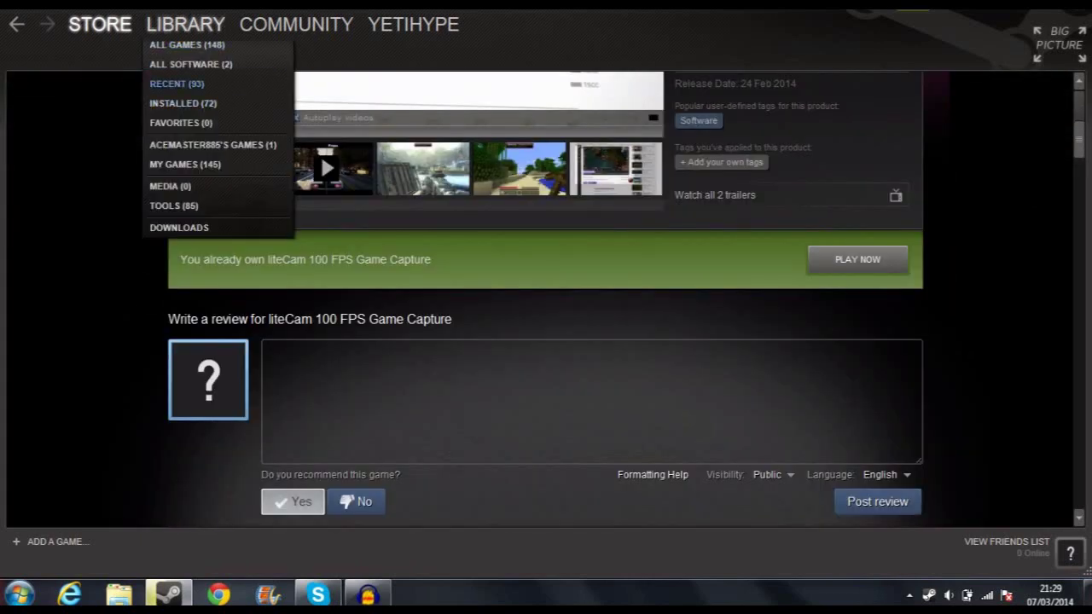
click(183, 104)
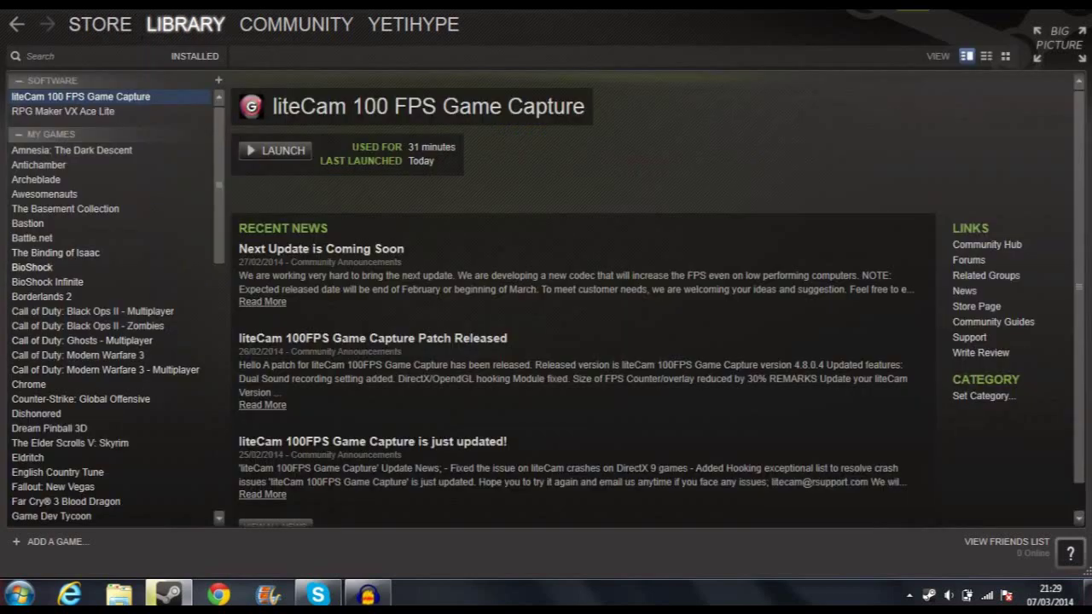
Show The Binding of Isaac's library page, and open Roxio Game Capture's VideoWave editor with a new Widescreen (16:9) production
click(56, 252)
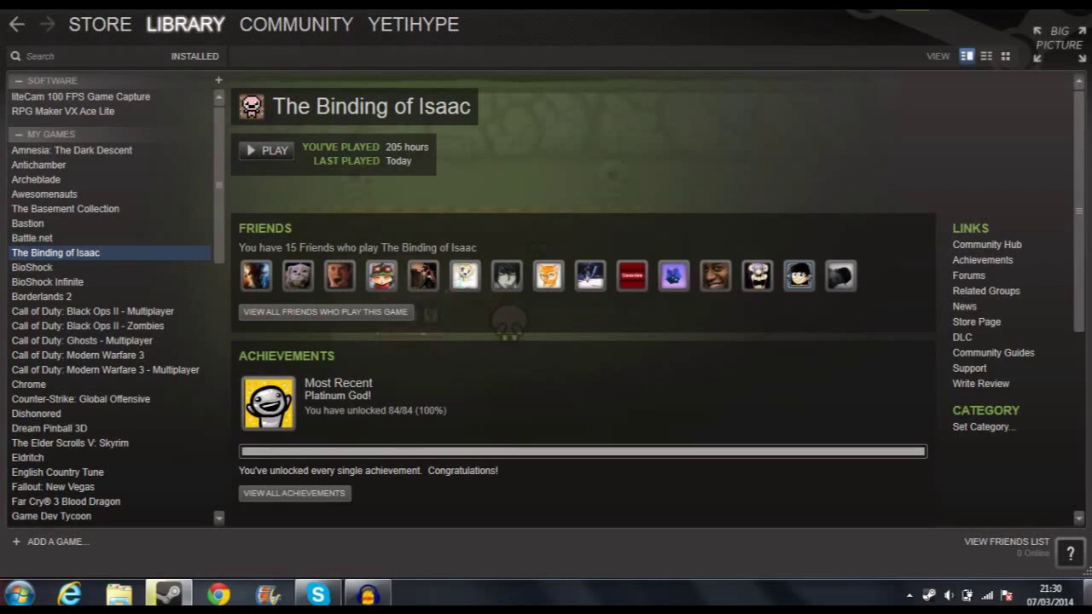
click(1087, 592)
click(389, 29)
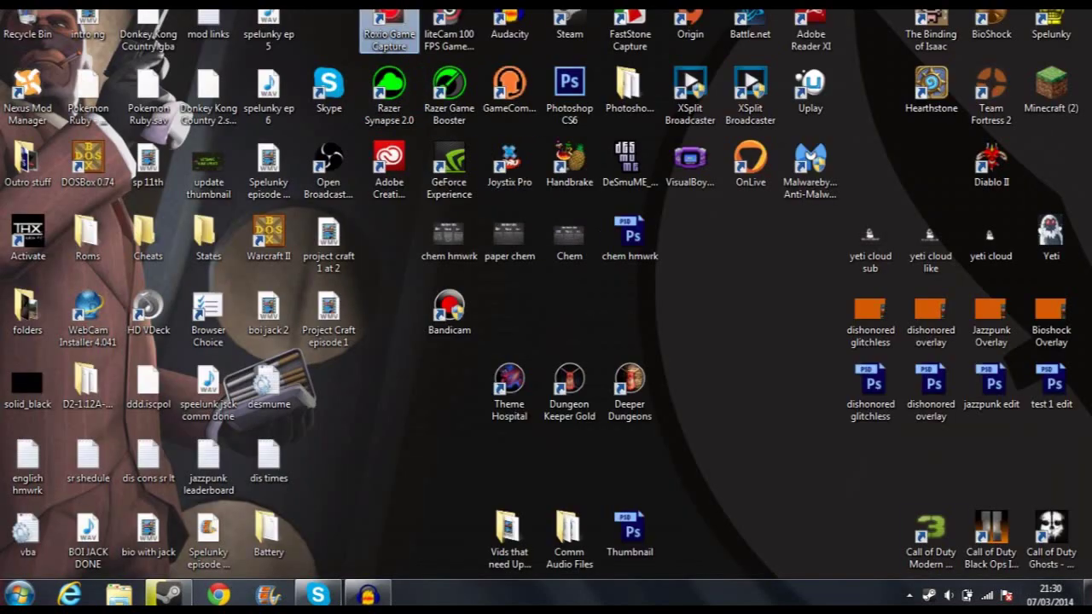
double_click(388, 30)
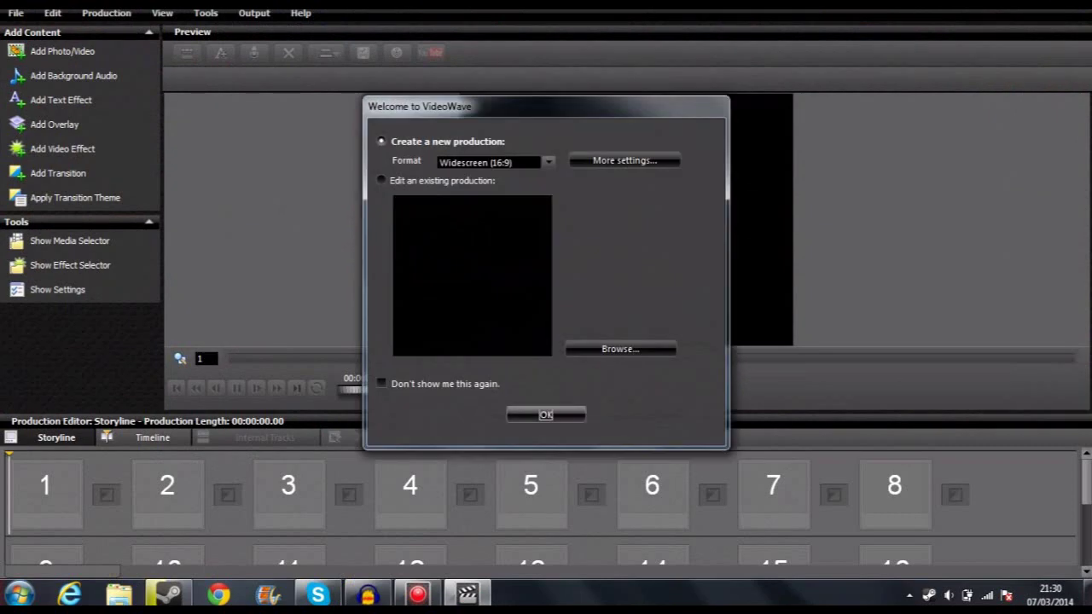
click(546, 415)
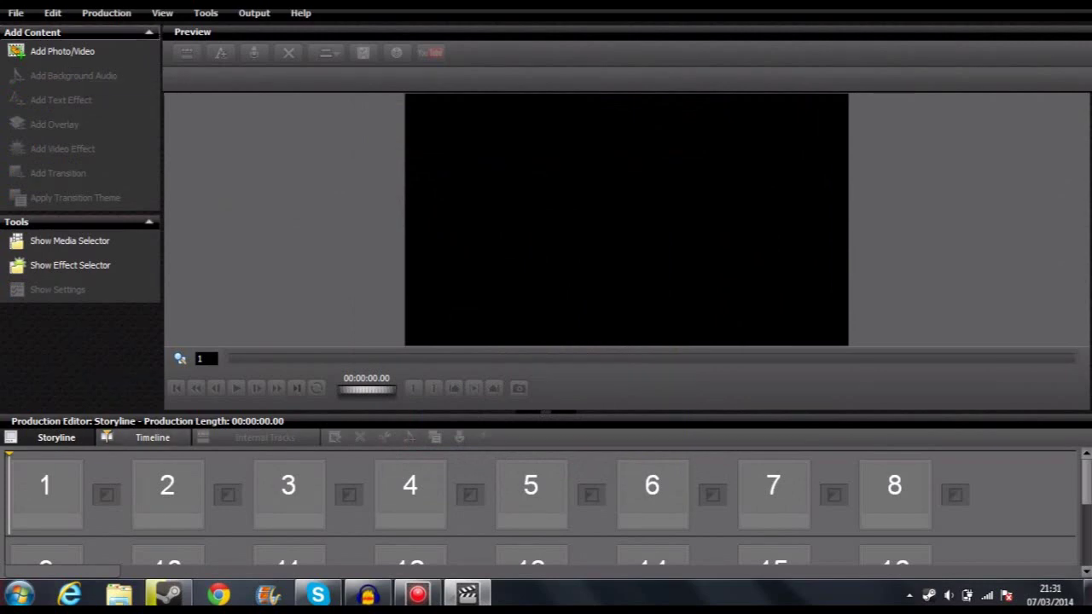
click(62, 51)
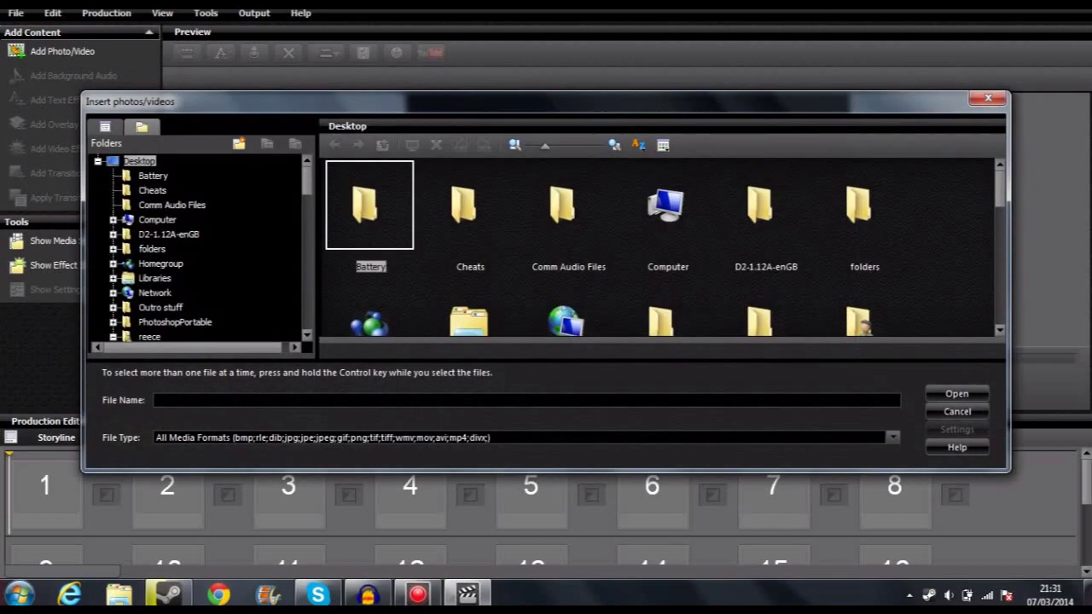
drag(307, 181, 307, 211)
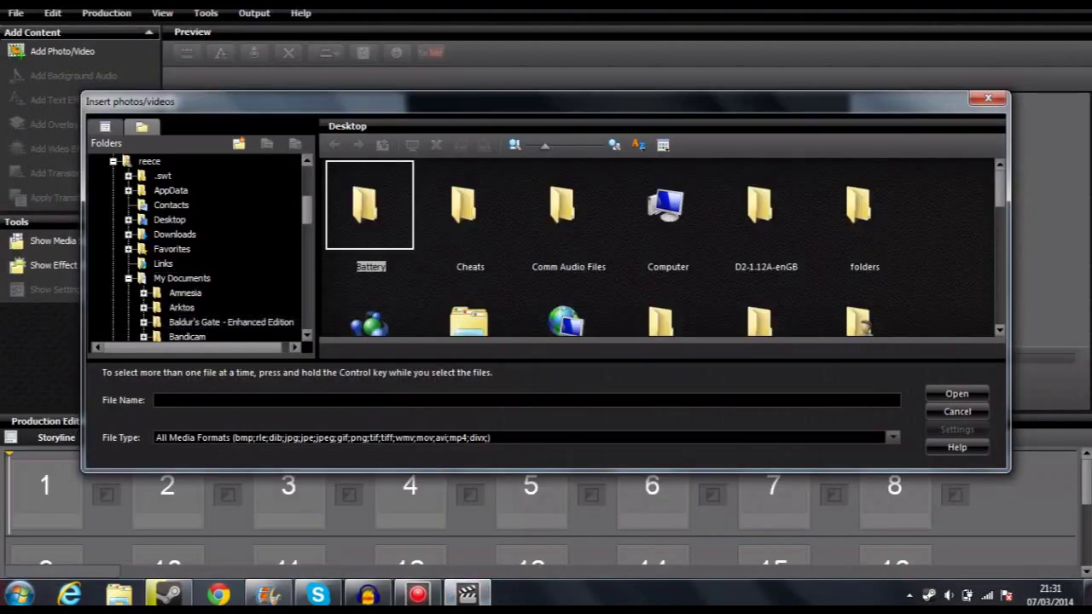
scroll(197, 256, down, 2)
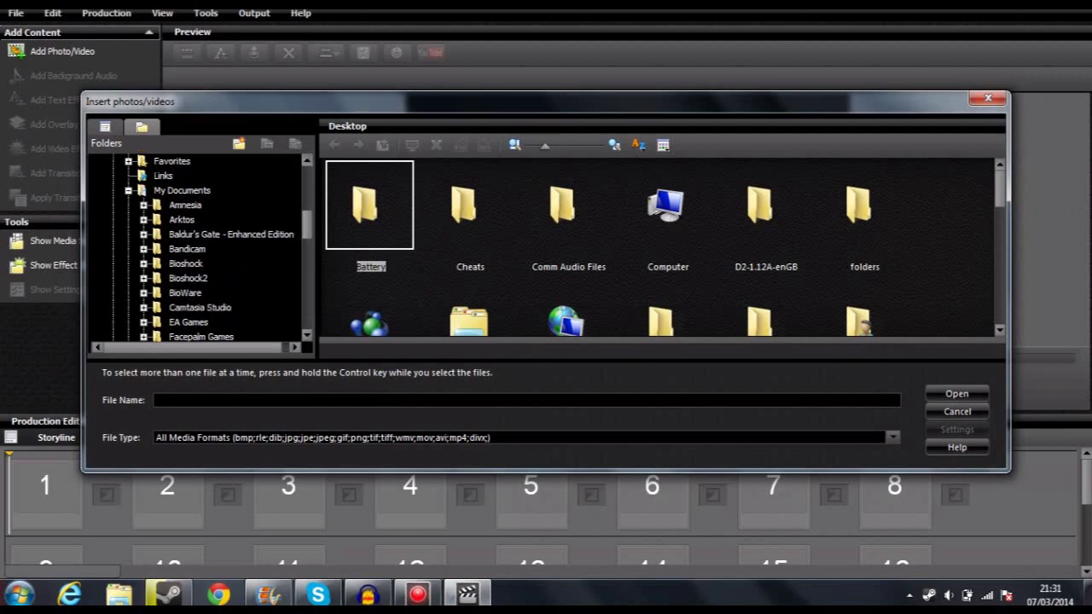
click(187, 248)
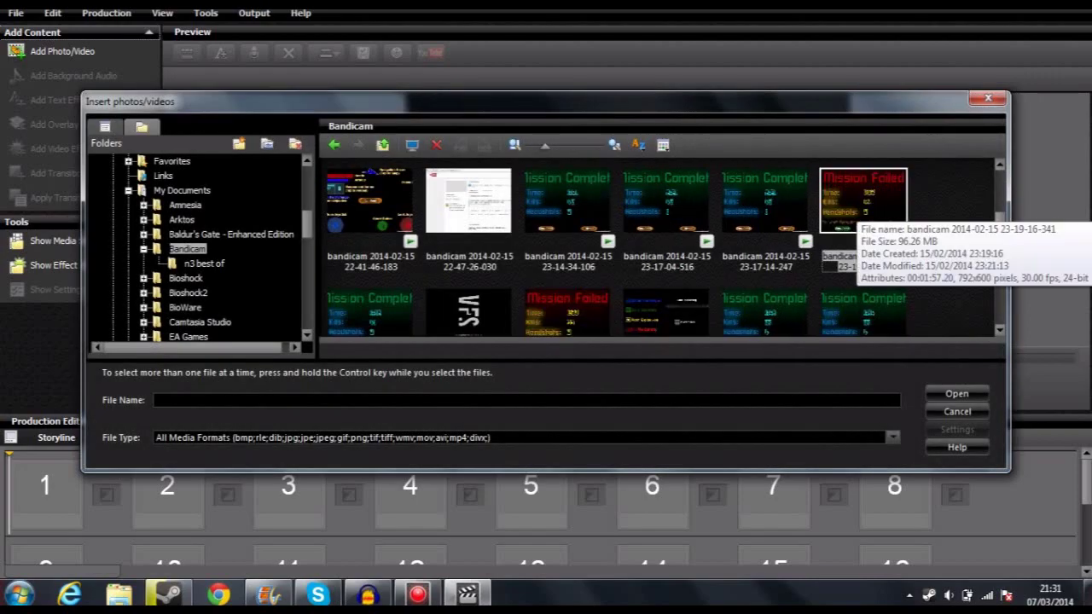
double_click(764, 200)
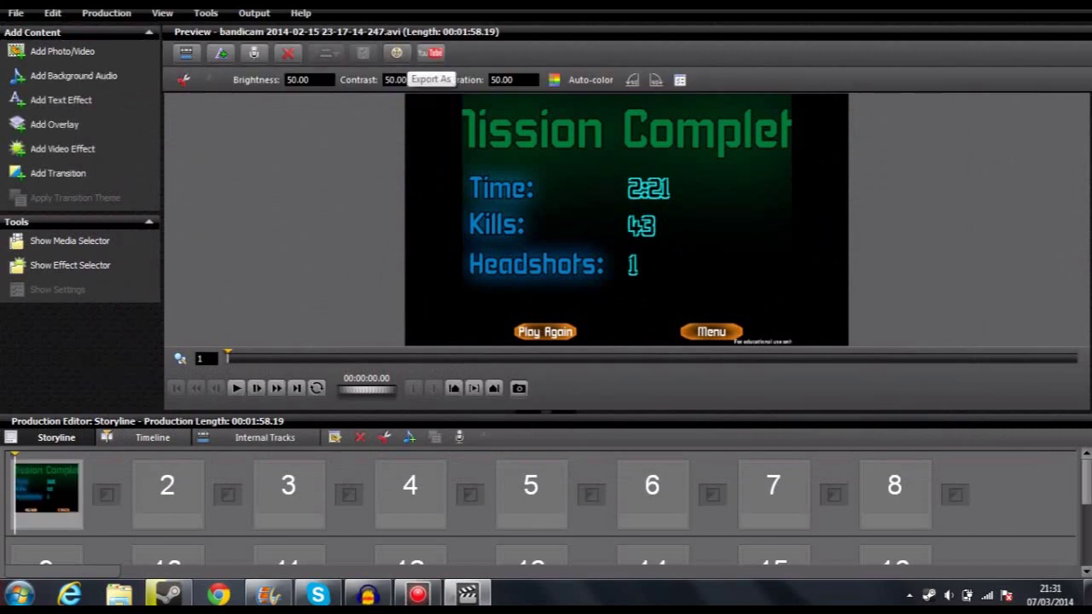
Inspect the movie export settings with Windows Media Video 9, 1280x720 VBR quality, declining to save the production and creating no file
click(395, 52)
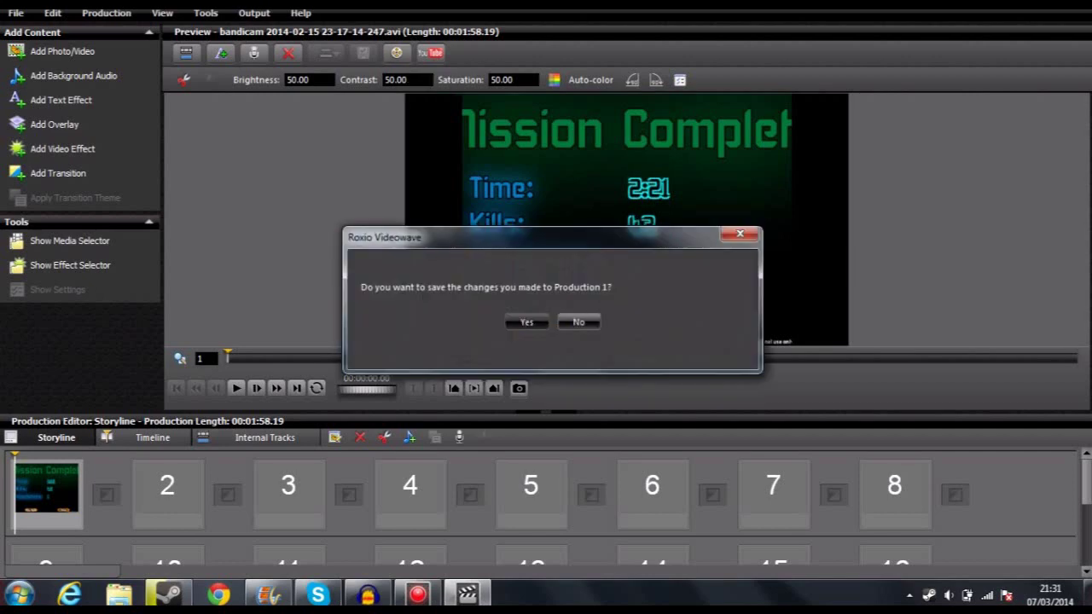
click(579, 321)
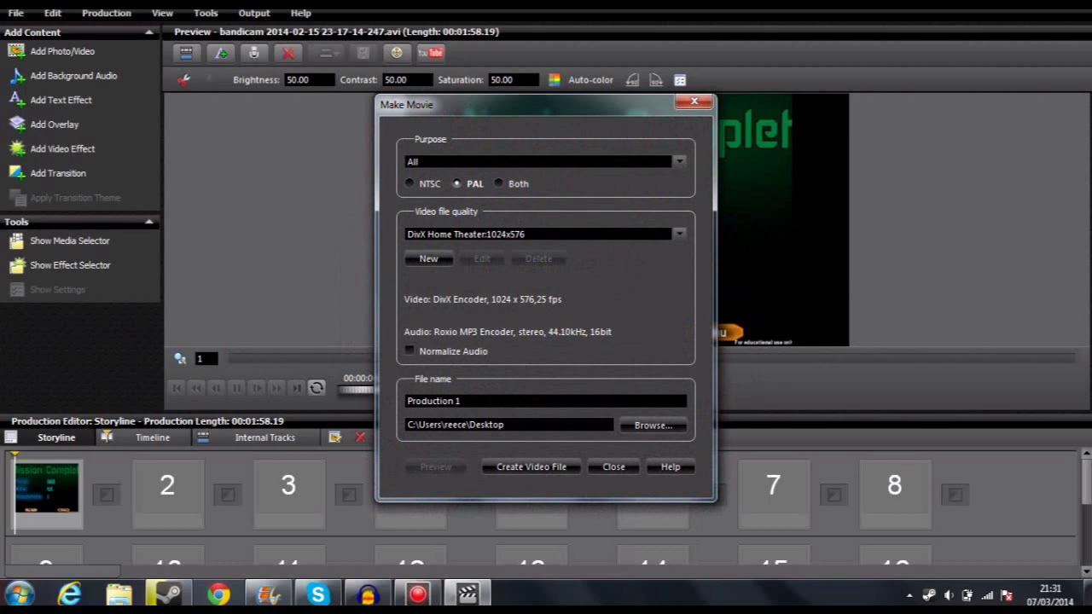
click(680, 233)
scroll(597, 367, down, 2)
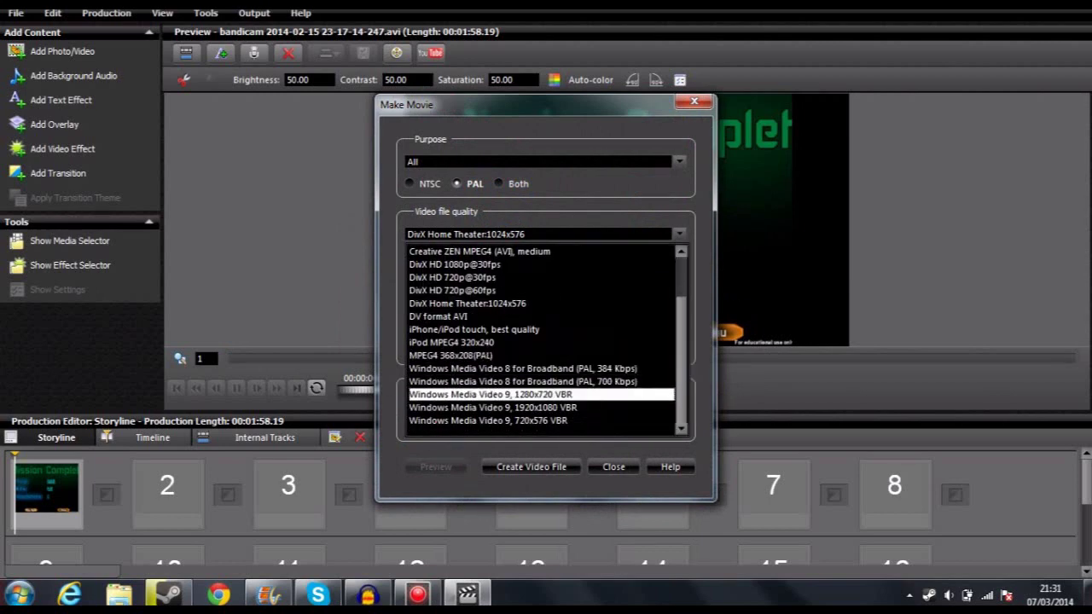
click(541, 395)
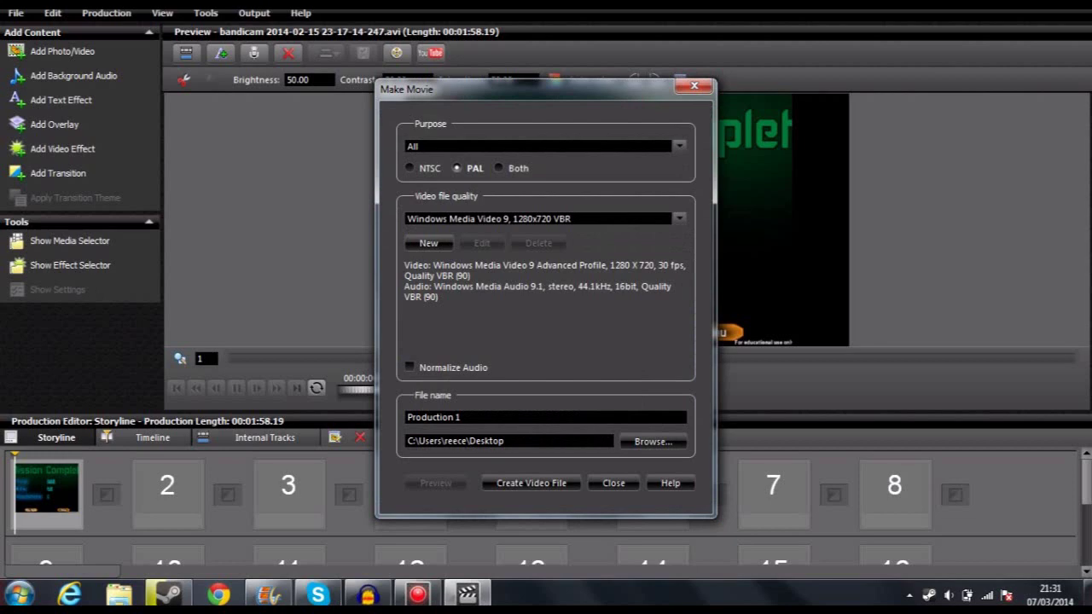
click(694, 86)
Switch back to liteCam 100 FPS Game Capture in the Steam library, look over its recording settings menu once more, and exit liteCam
click(1087, 593)
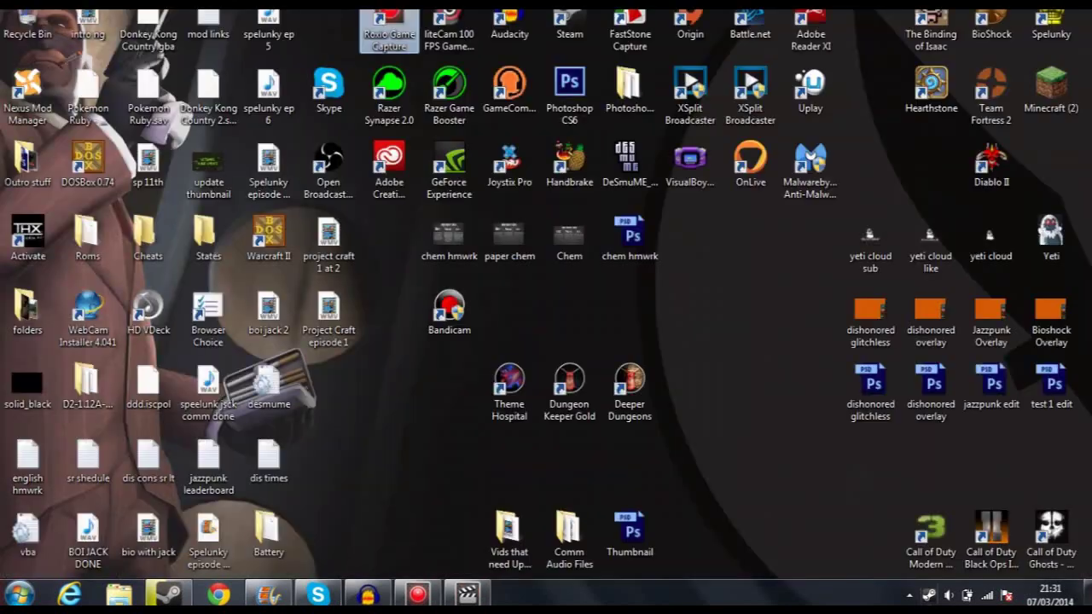
click(169, 593)
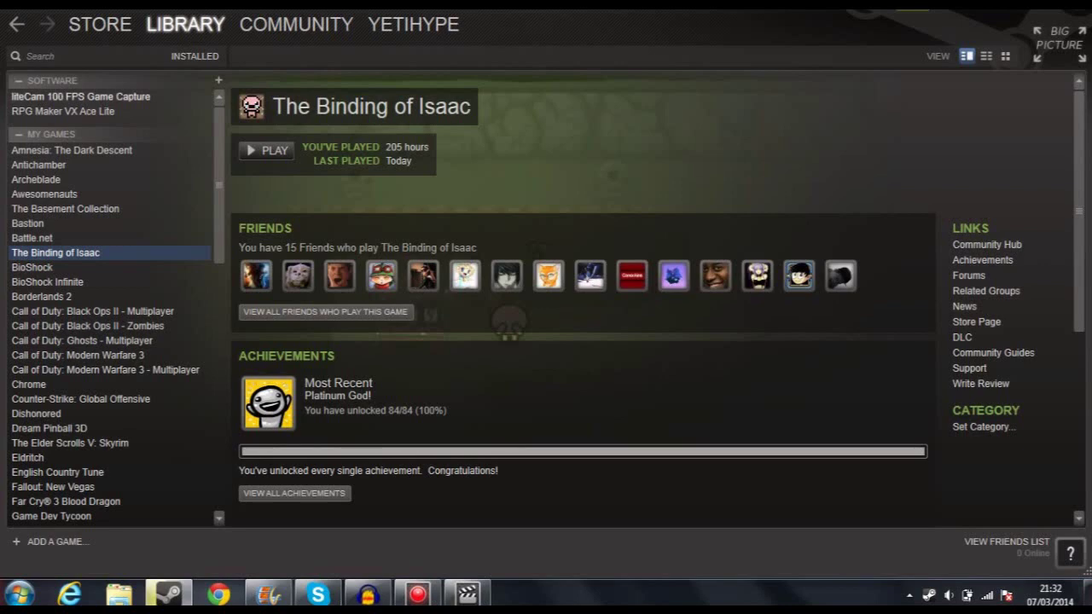
click(81, 97)
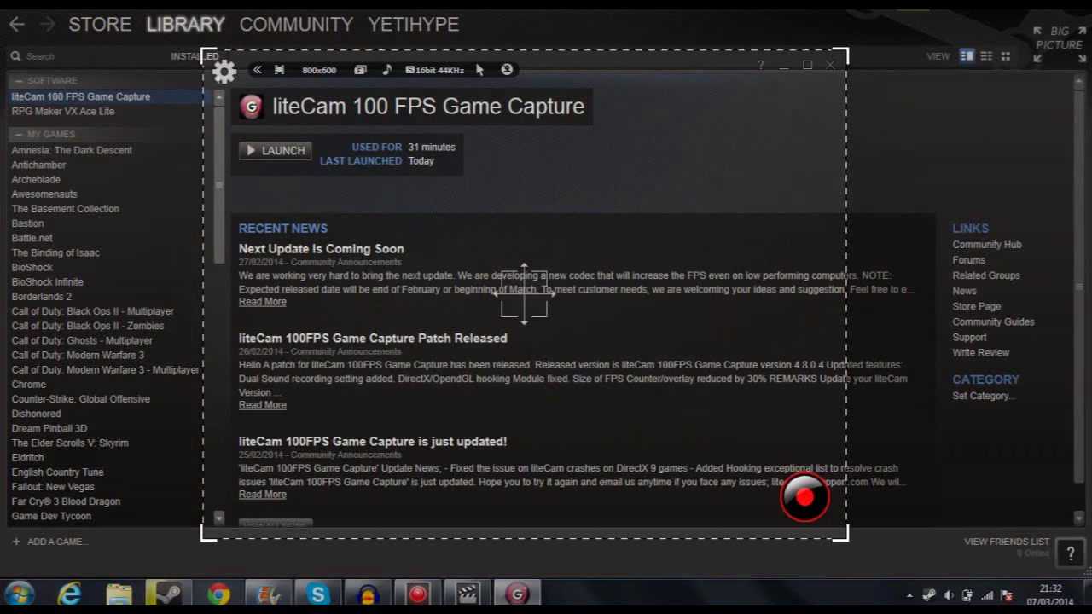
click(223, 71)
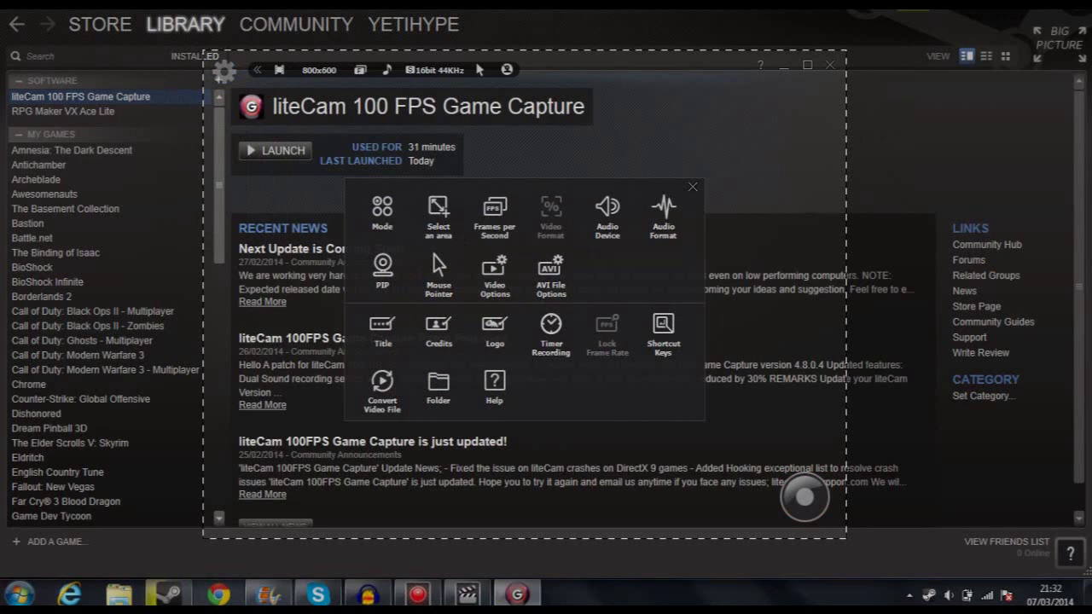
click(692, 186)
click(829, 66)
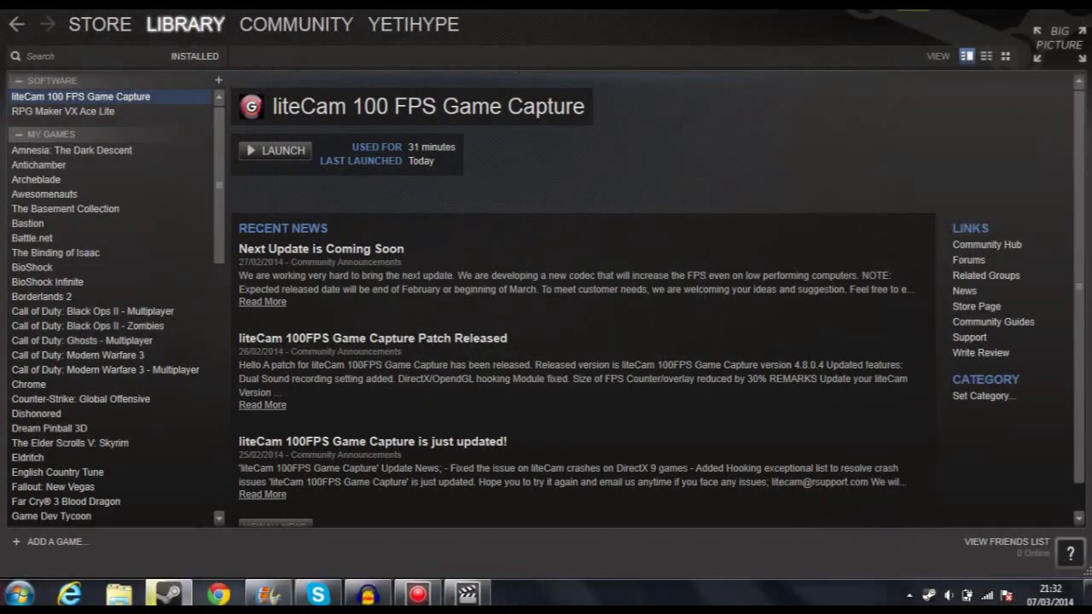